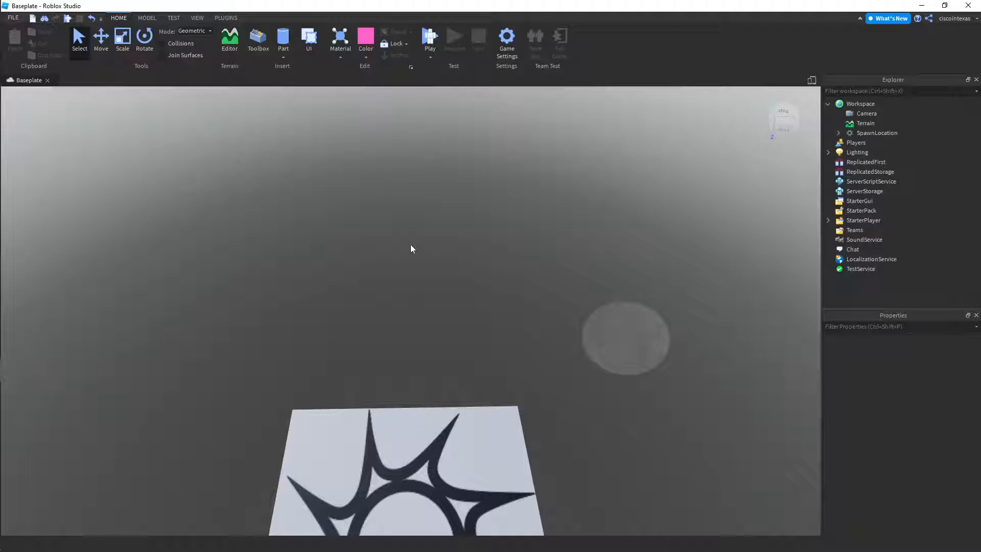
Insert a sphere part into the workspace
right_drag(412, 280, 412, 281)
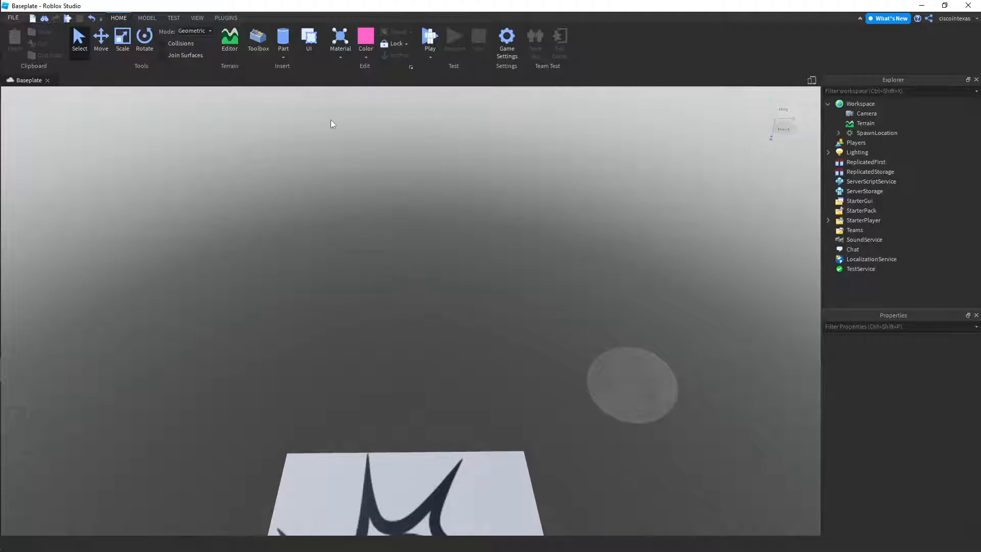
click(284, 57)
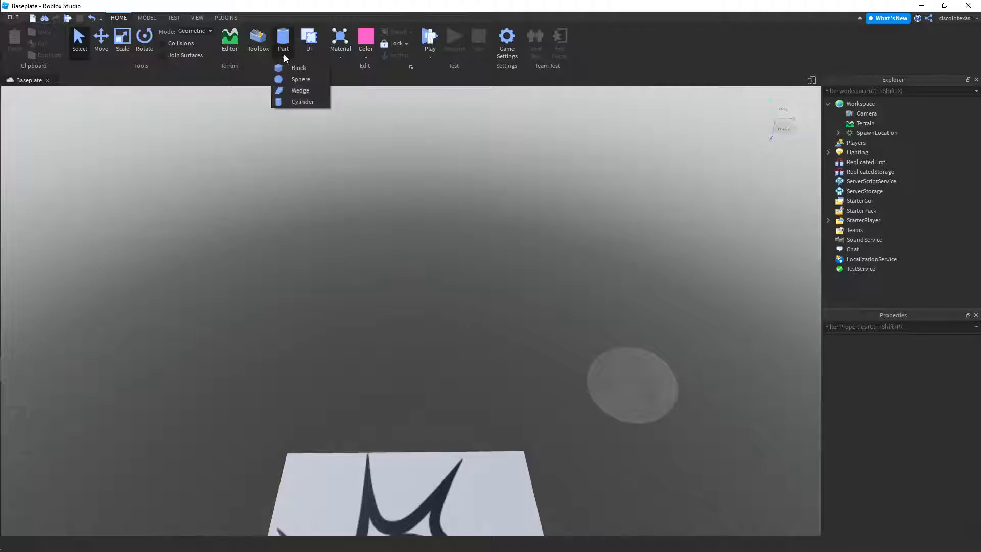
click(300, 80)
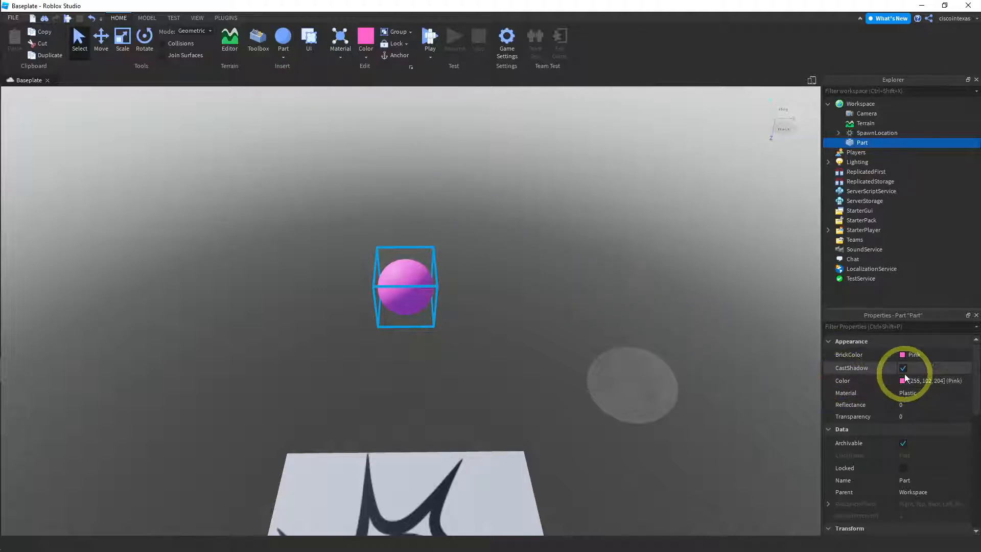
Set the sphere's size to 10, 10, 10 and anchor it
scroll(905, 373, down, 5)
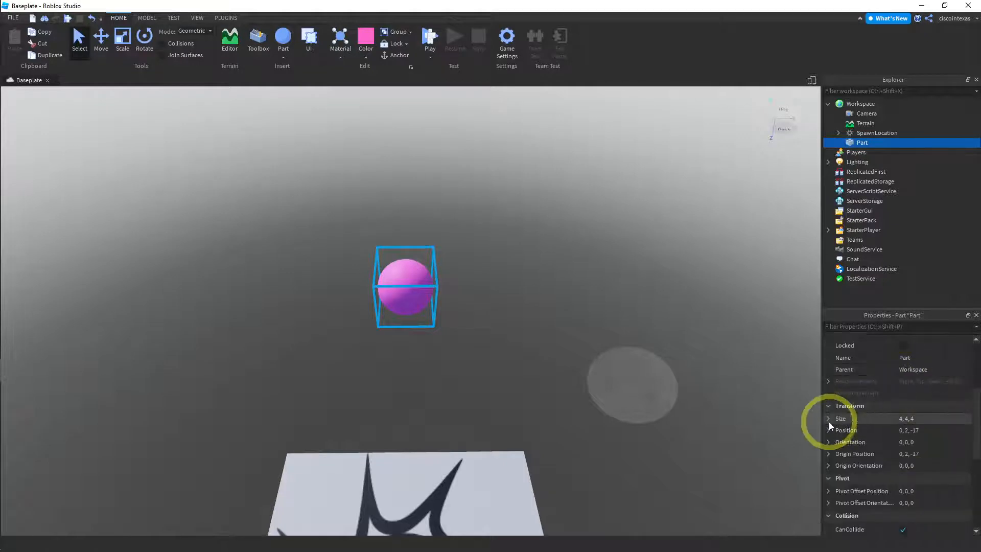
click(829, 419)
click(903, 431)
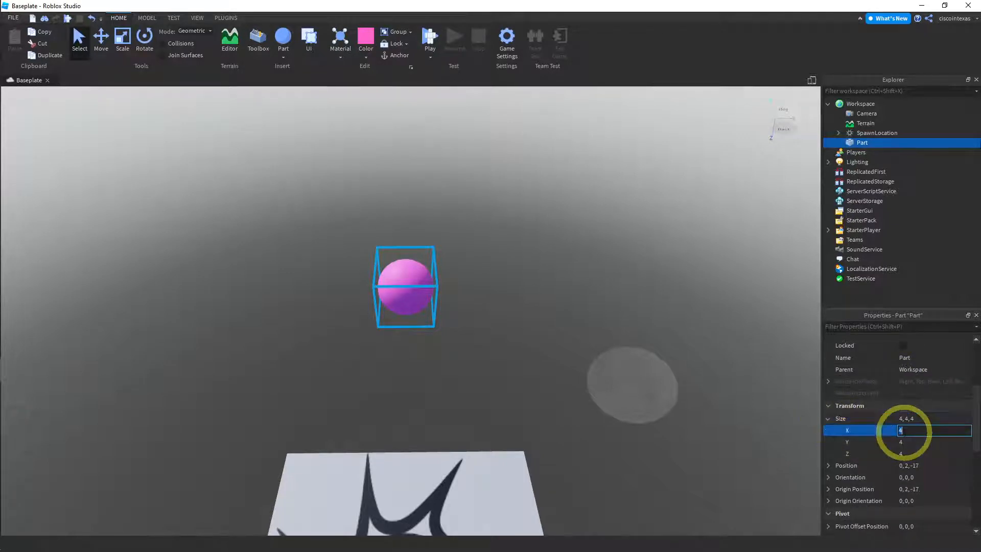
text(10)
click(905, 441)
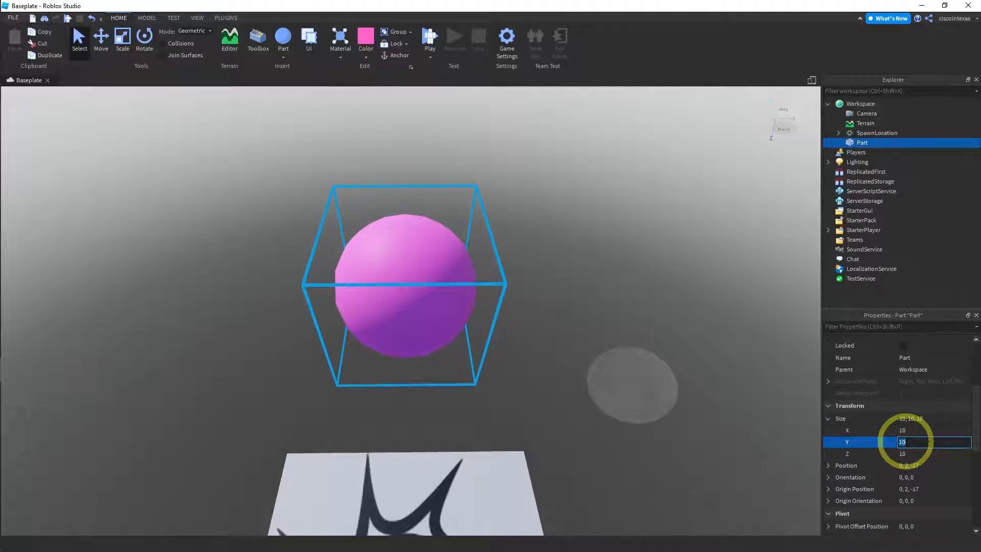
click(911, 452)
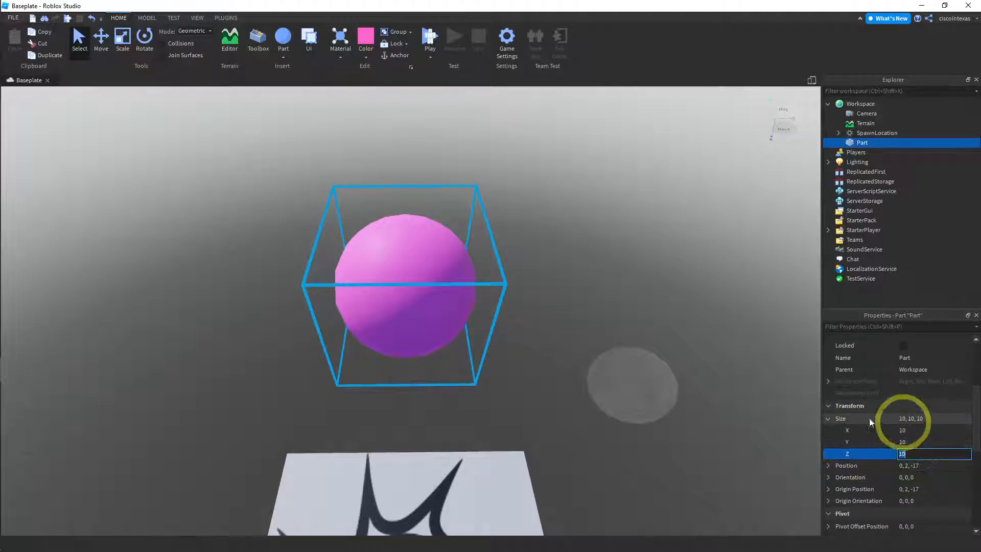
click(405, 253)
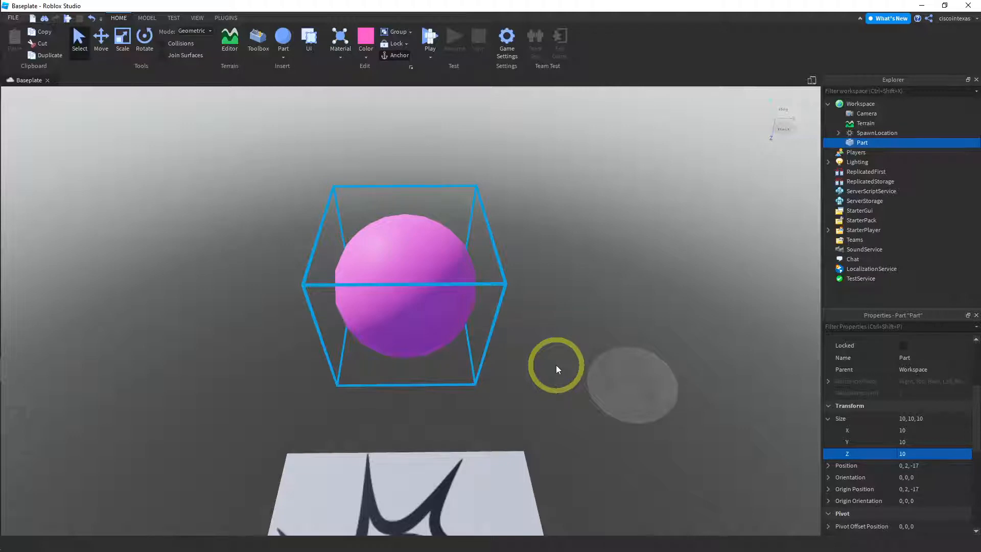
Duplicate the pink sphere and move the copy straight up to a Y position of 6
right_drag(556, 365, 572, 316)
key(f)
scroll(563, 342, up, 1)
scroll(563, 343, down, 3)
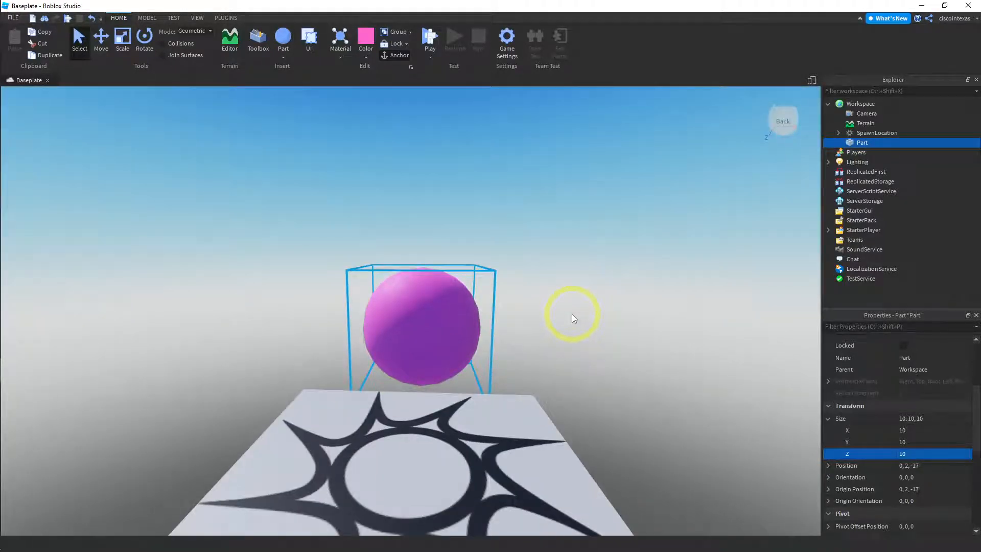
key(e)
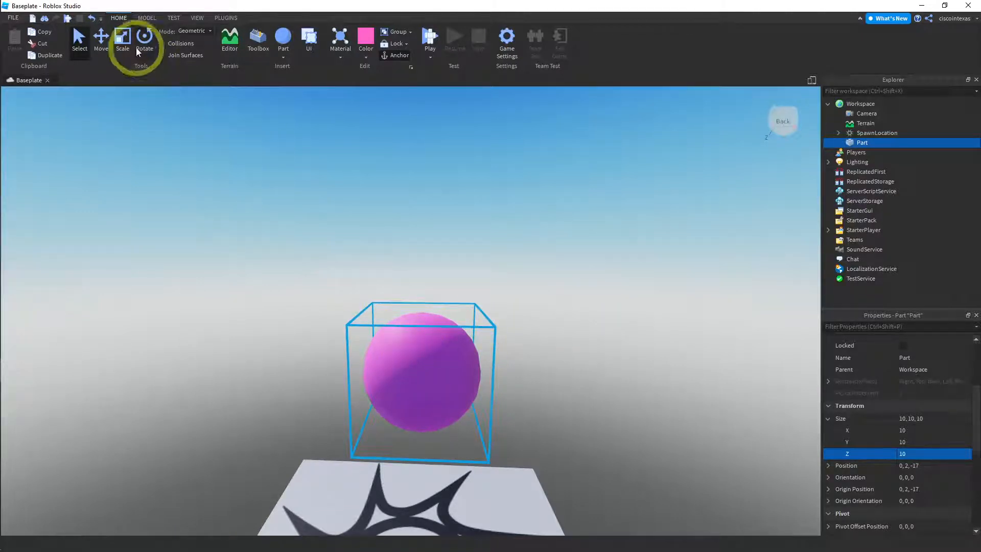
click(102, 42)
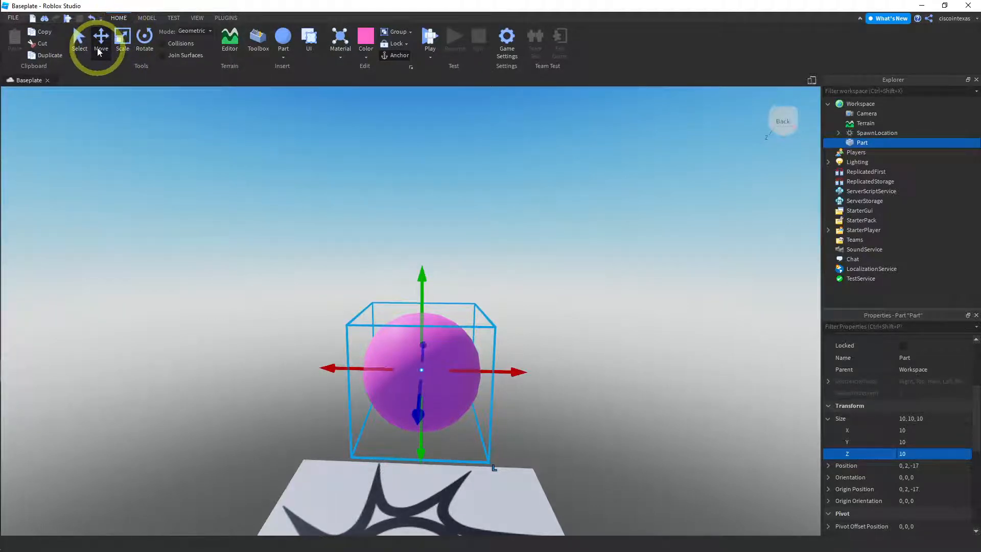
click(50, 54)
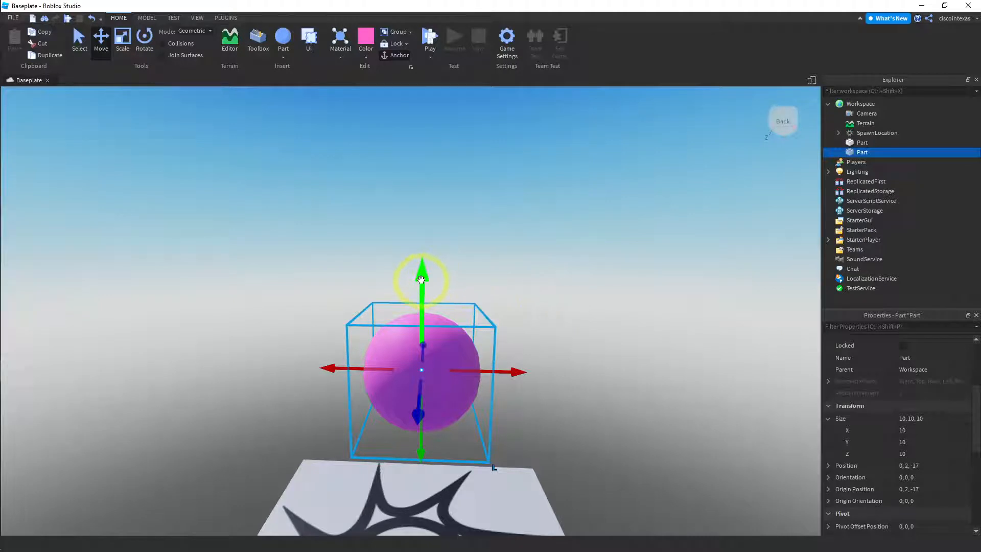
drag(421, 280, 414, 227)
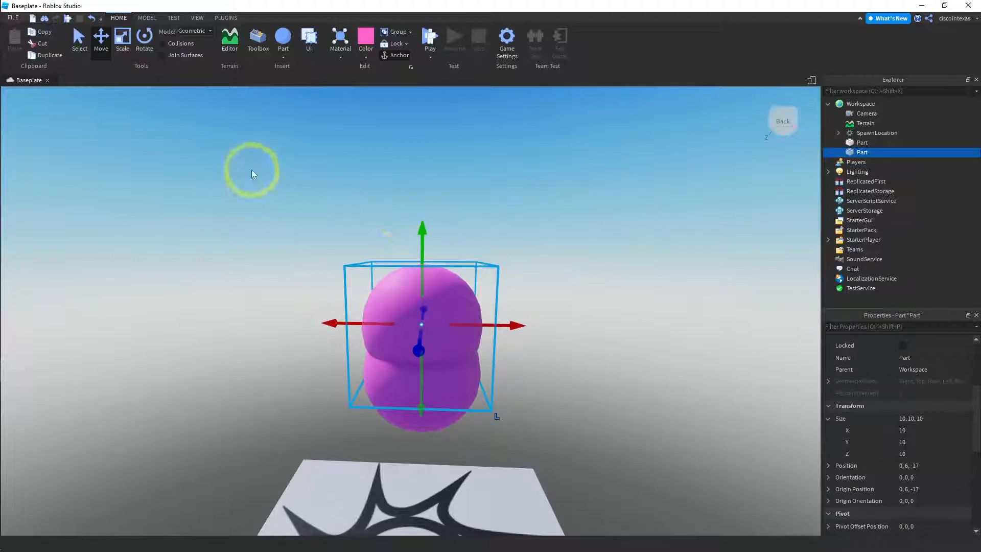
Turn off grid snapping for moving parts, leaving rotation snapping on
click(146, 18)
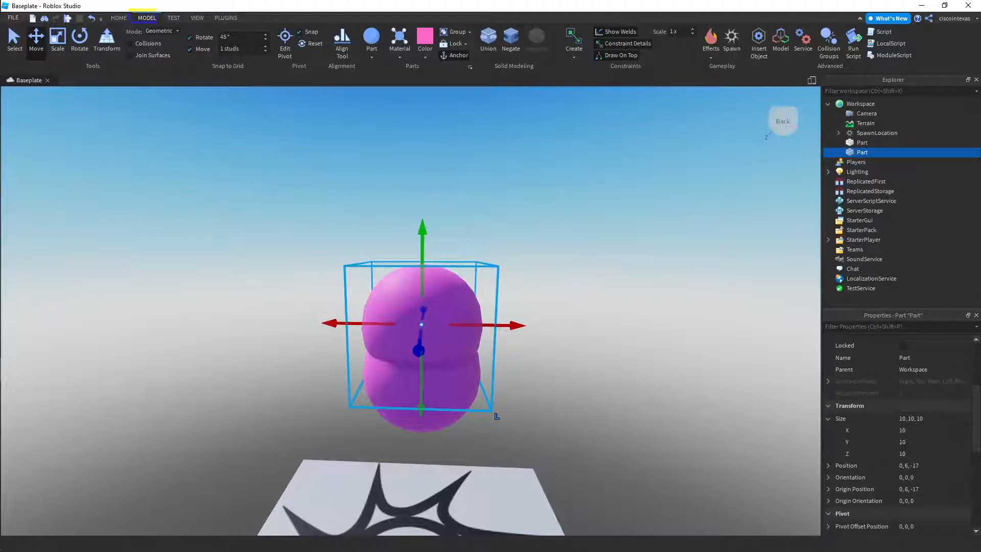
key(b)
ctrl+drag(182, 25, 274, 80)
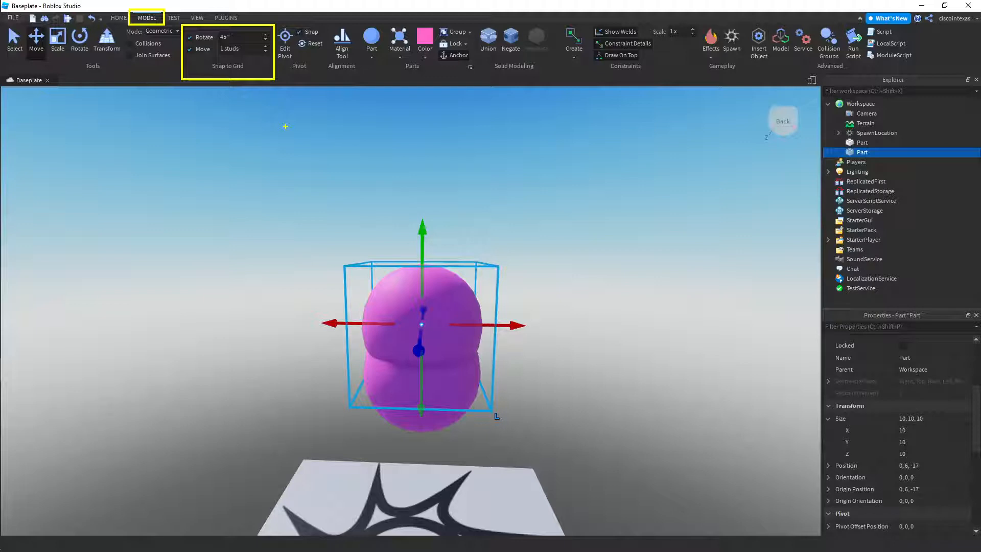
key(Escape)
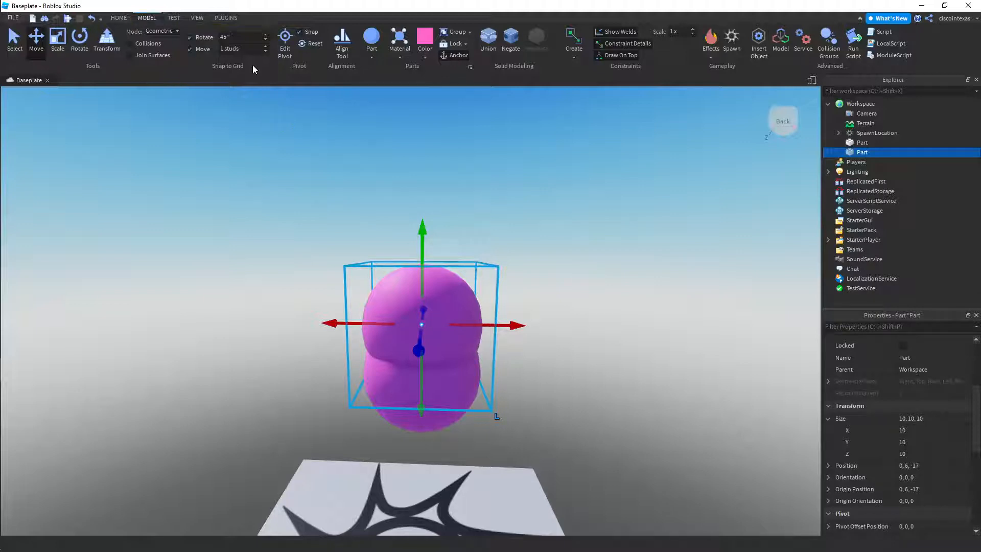
click(252, 65)
click(190, 49)
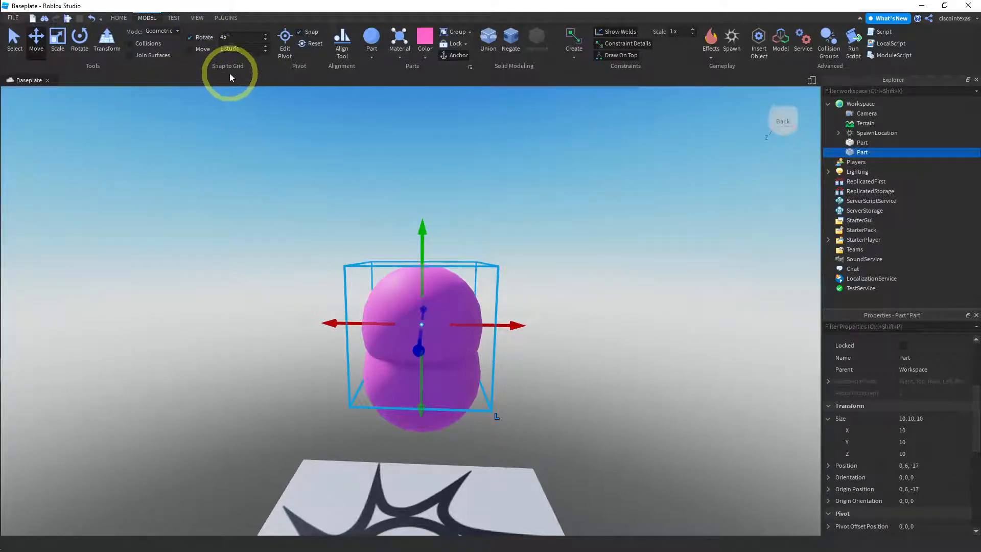
click(119, 19)
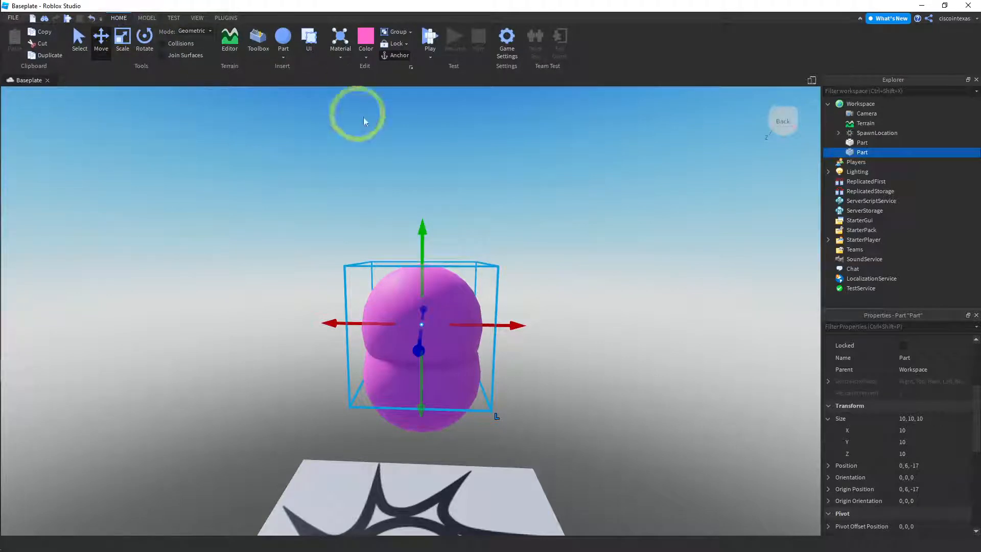
Raise the upper sphere to a Y position of about 8.1 and set its size to 8, 8, 8
drag(422, 227, 433, 205)
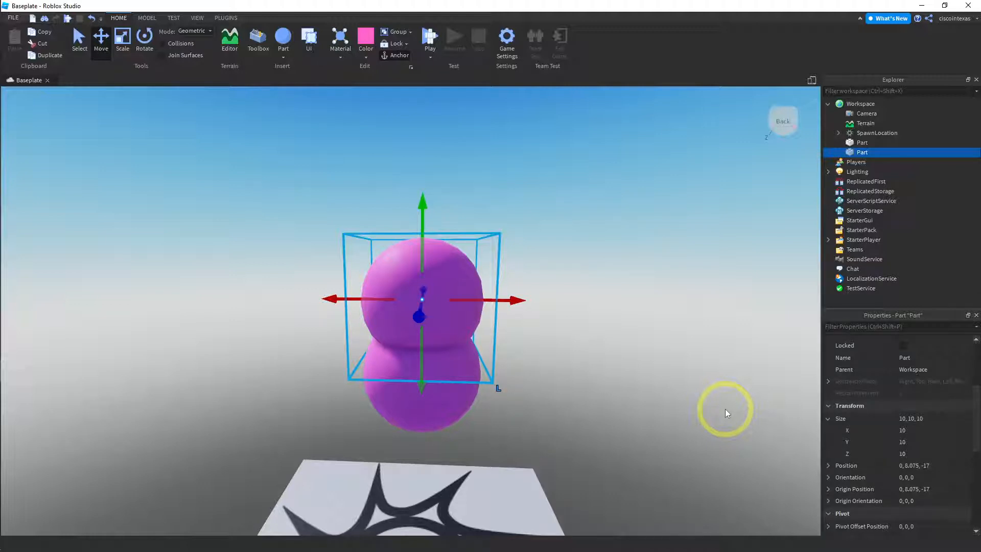
click(914, 431)
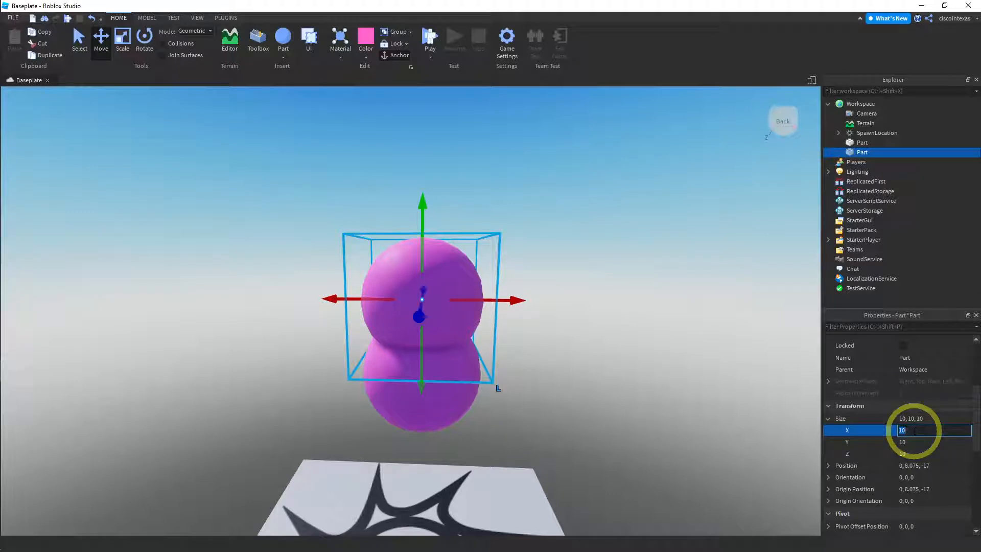
text(8)
key(Return)
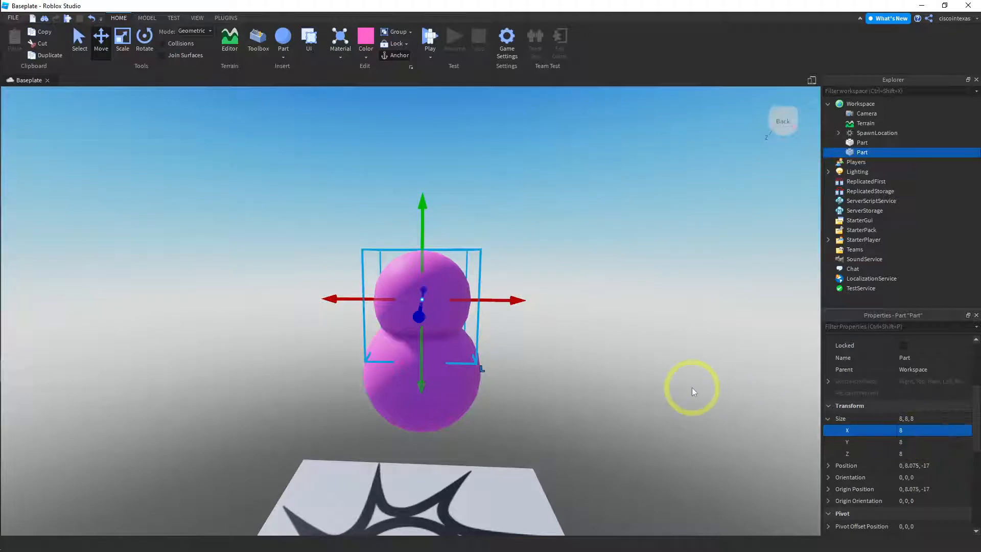
Nudge the upper sphere up to a Y position of about 8.4 and color it bright green
drag(425, 201, 424, 198)
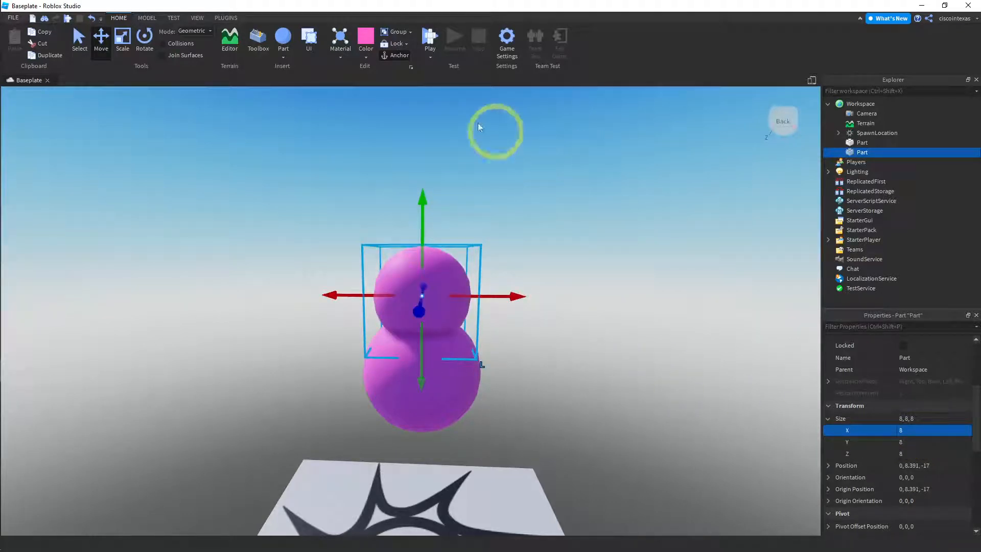
click(368, 60)
click(429, 103)
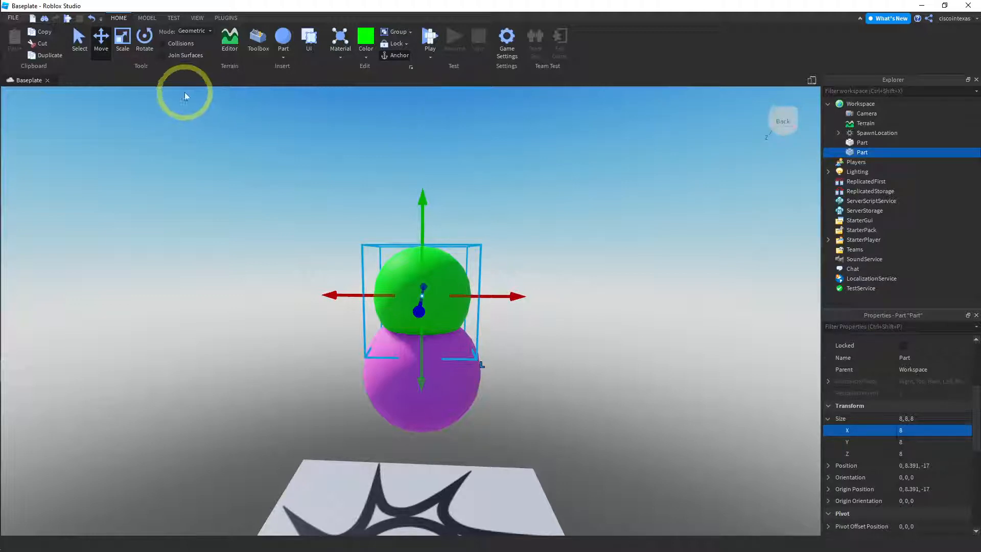
Duplicate the green sphere as a third ball of size 5, 5, 5, raised to a Y position of about 13.3
click(49, 57)
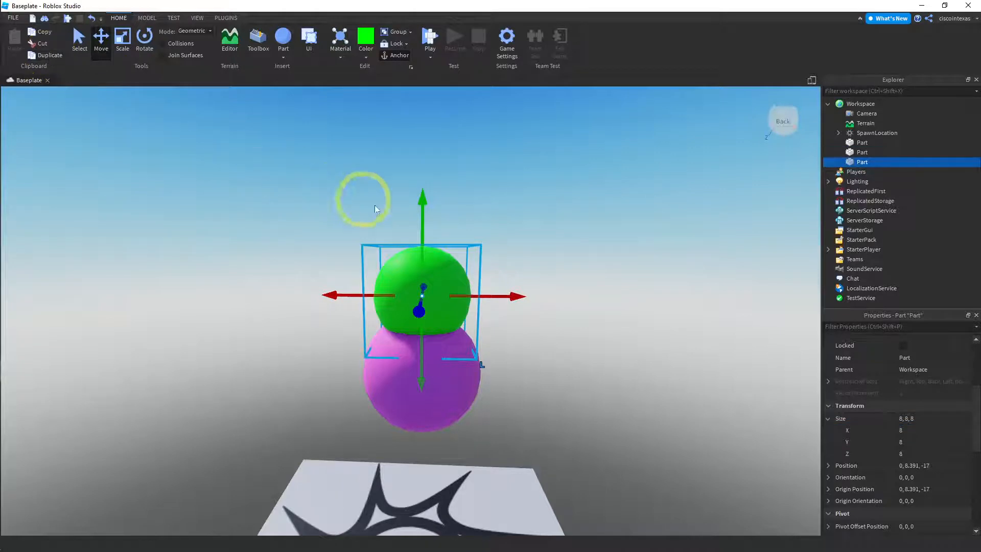
drag(418, 202, 437, 142)
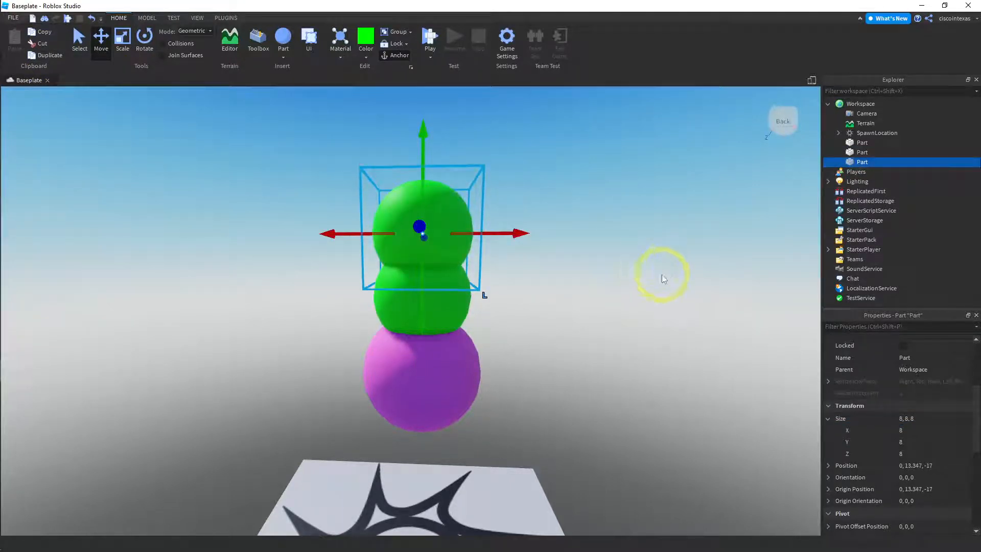
click(908, 430)
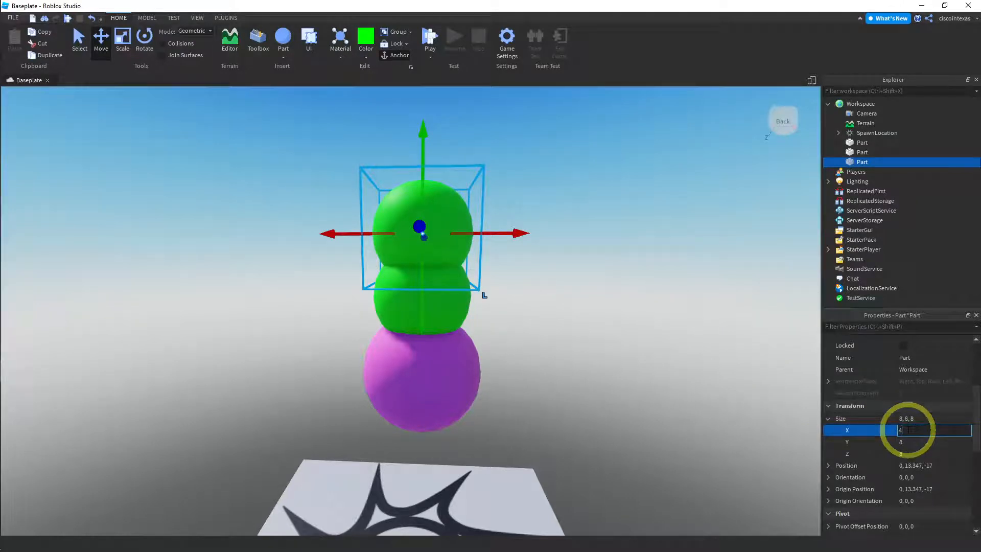
key(Return)
click(908, 432)
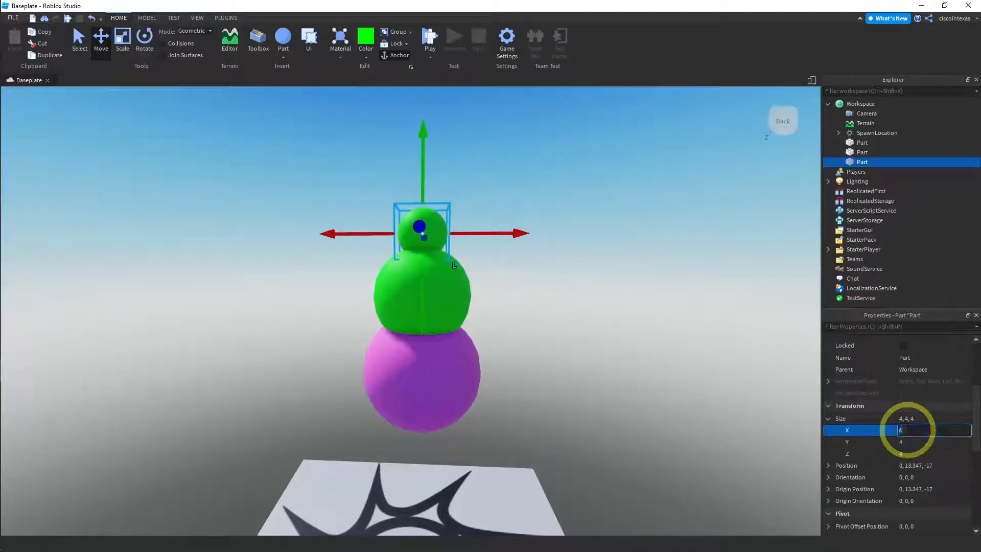
text(5)
key(Return)
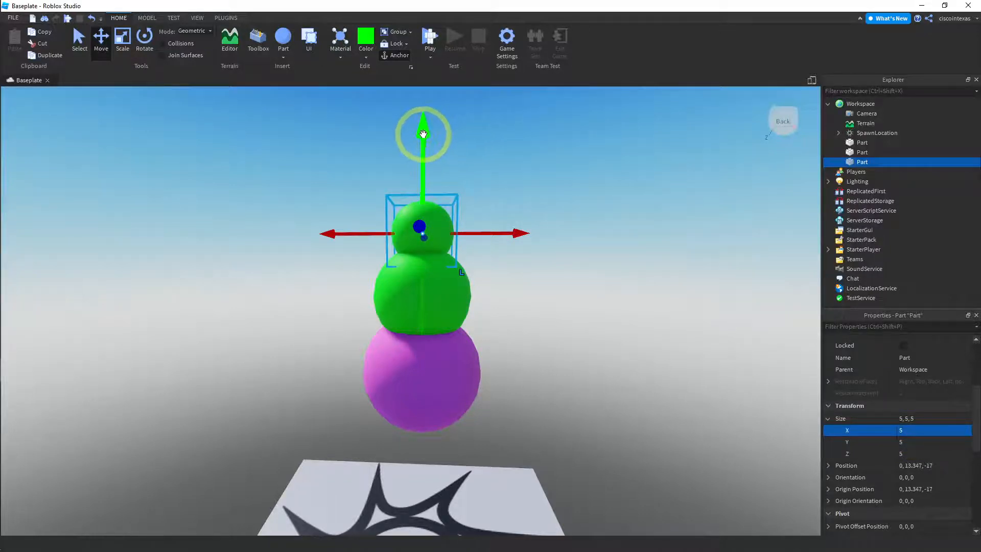
Nudge the smallest sphere up to a Y position of about 13.8 and color it yellow
drag(423, 133, 423, 127)
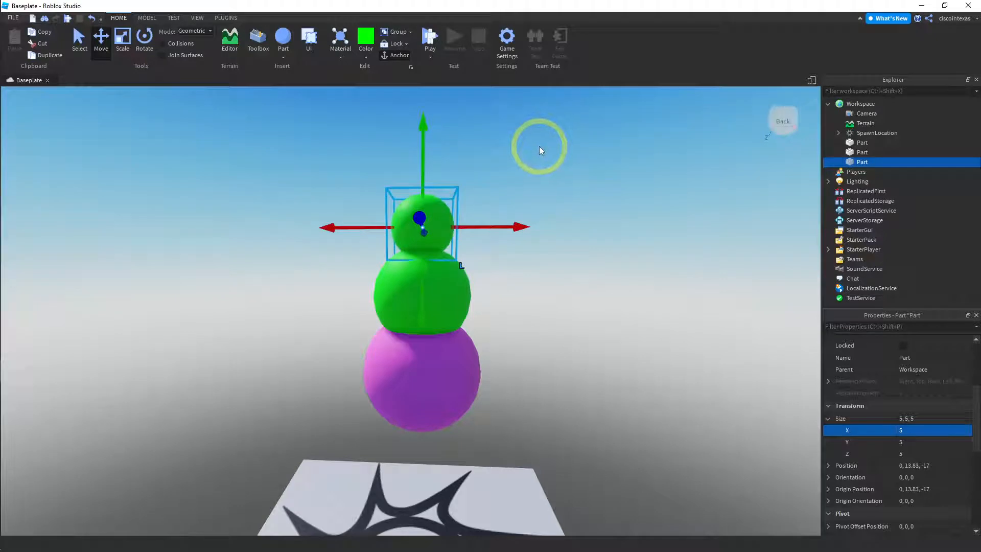
click(359, 55)
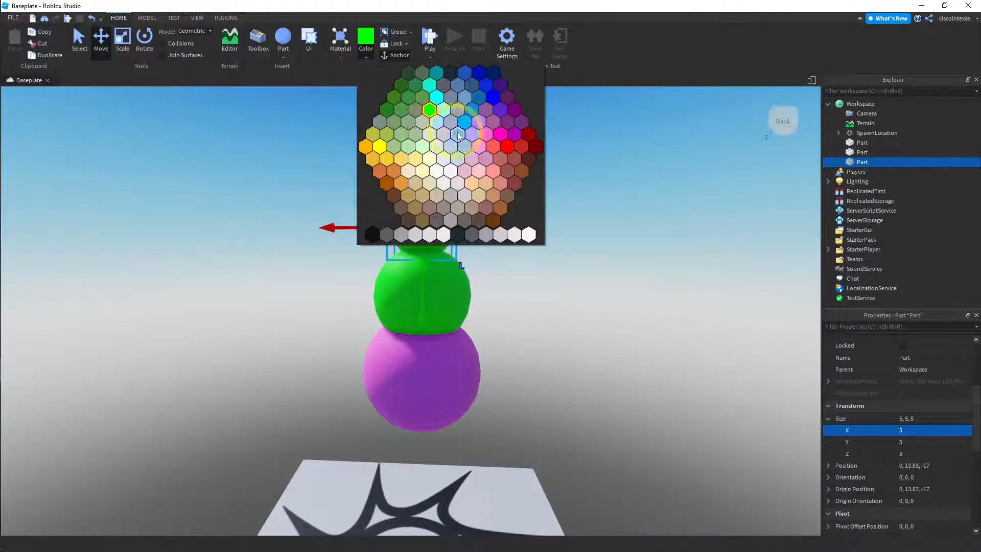
click(379, 147)
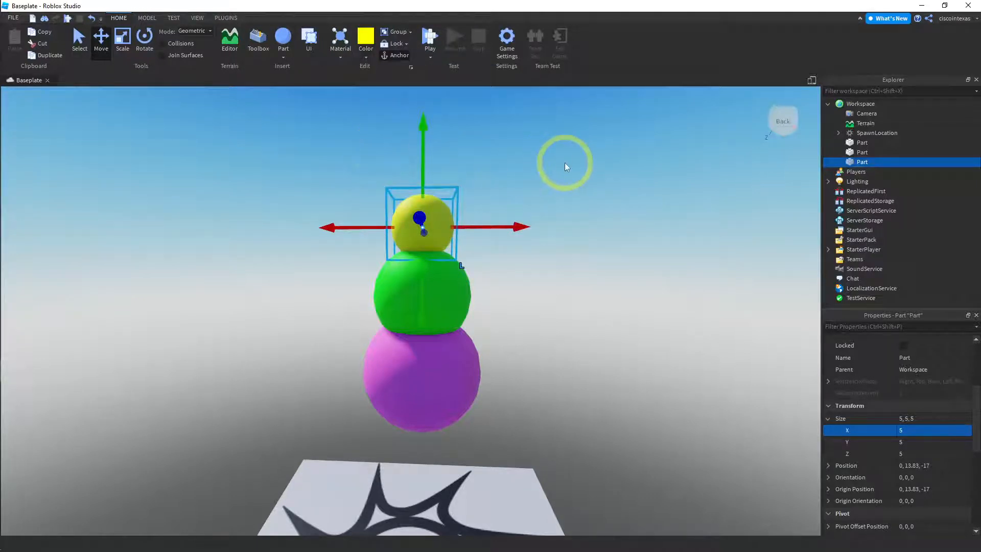
click(526, 161)
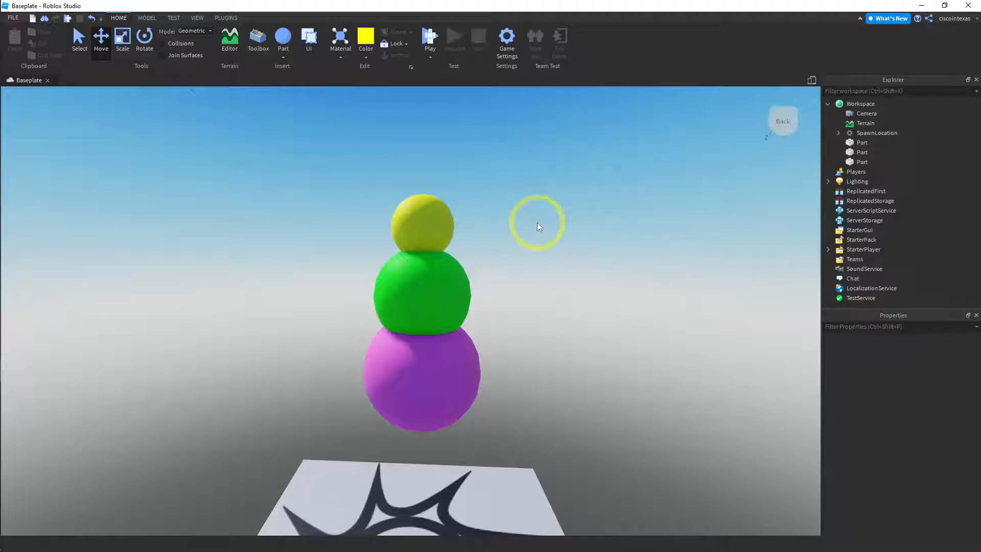
click(440, 368)
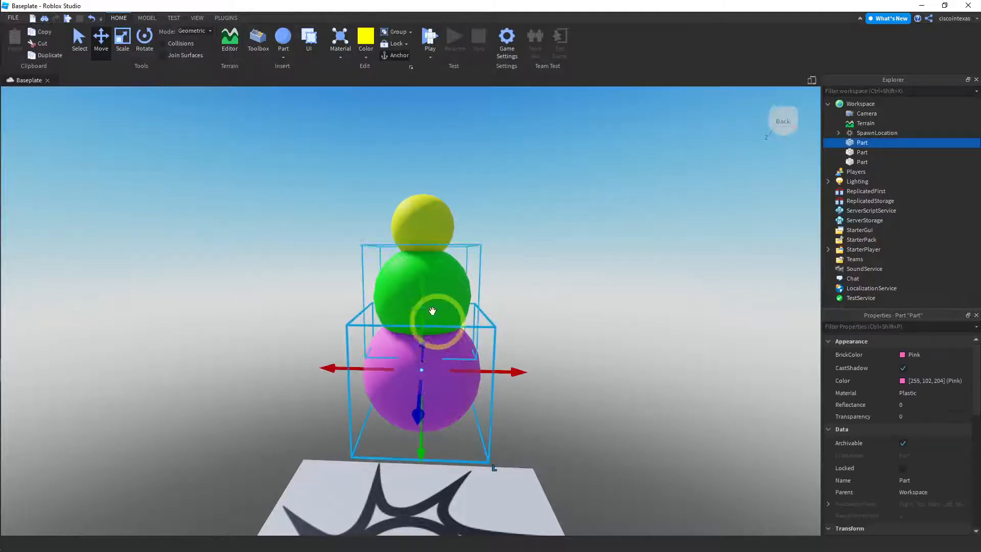
click(504, 201)
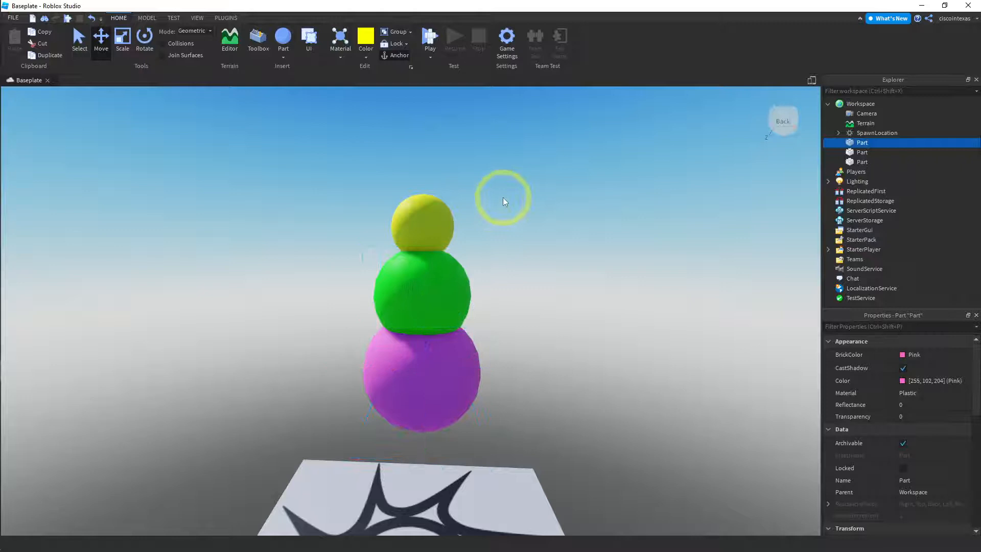
click(441, 210)
click(520, 161)
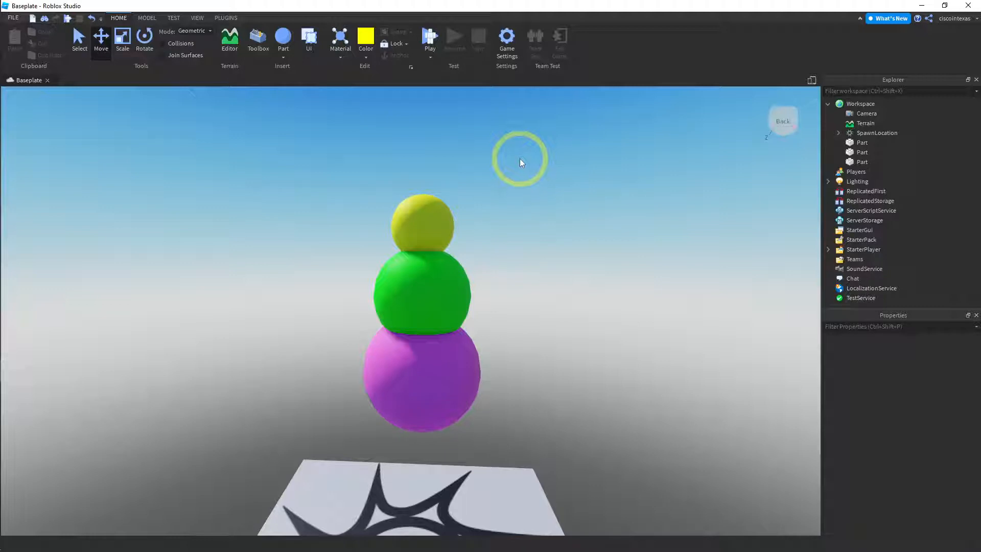
Insert a cylinder part and set its X size to 12
click(284, 53)
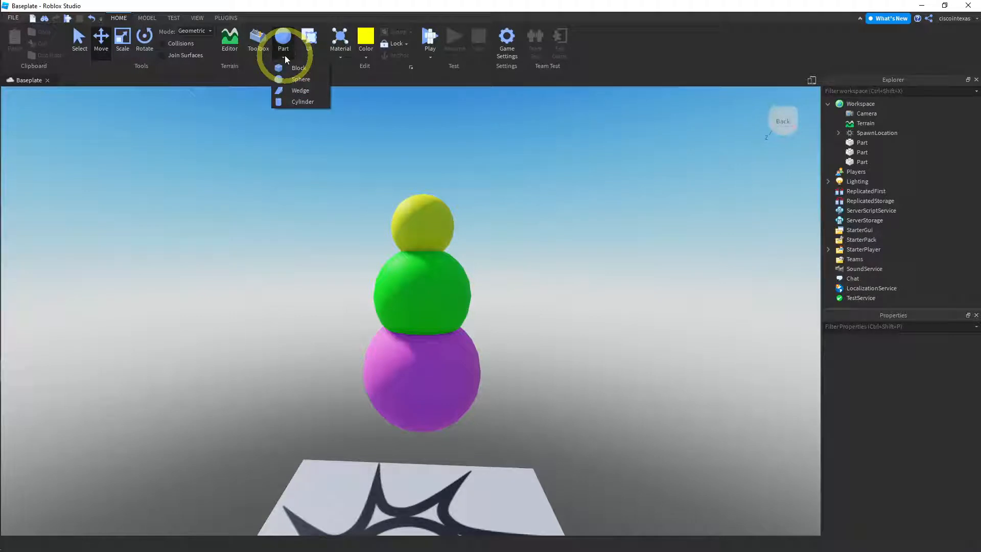
click(301, 102)
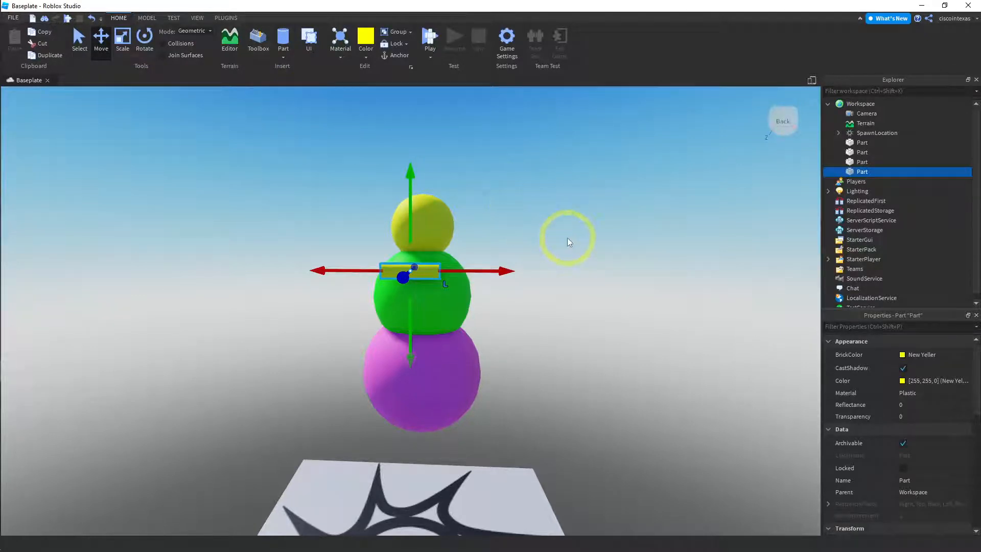
scroll(914, 401, down, 5)
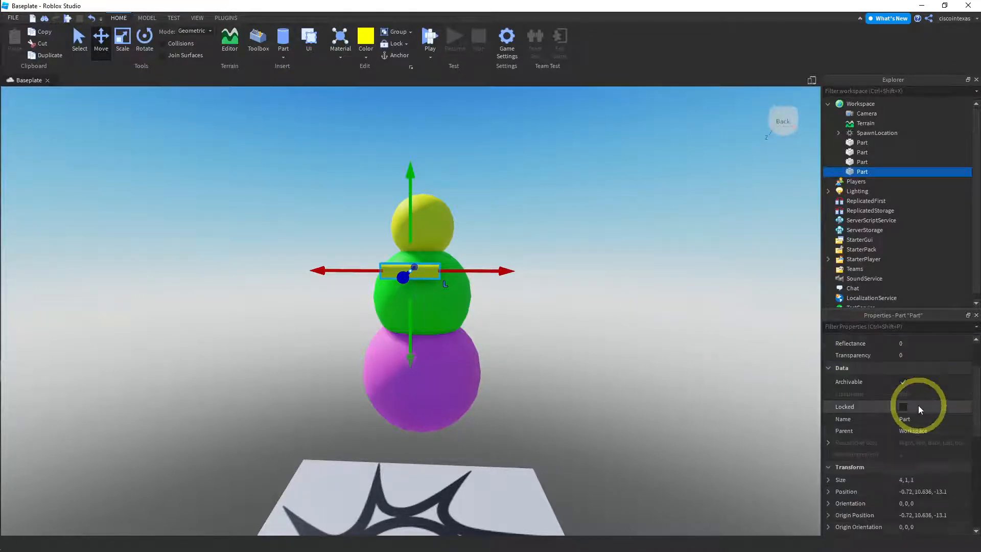
click(828, 418)
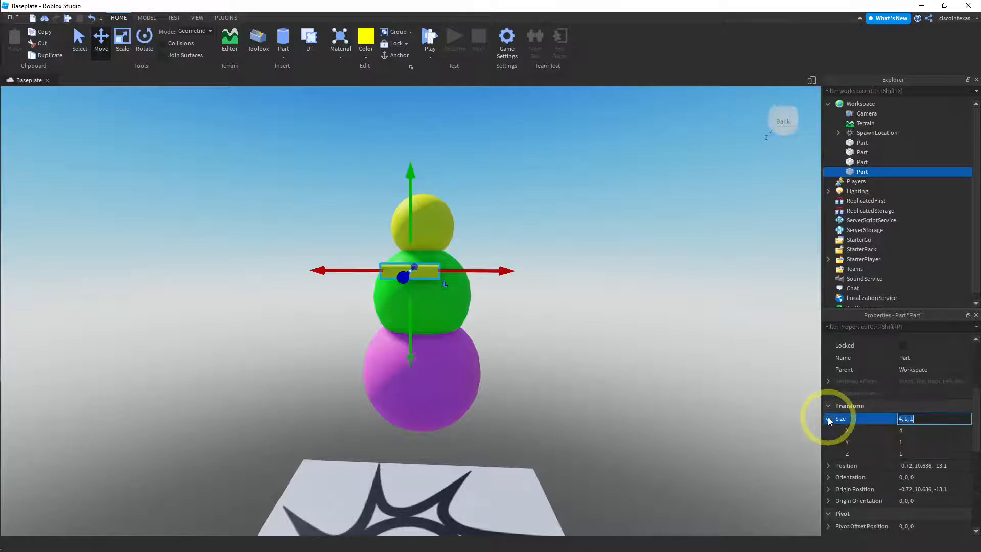
click(906, 434)
text(1)
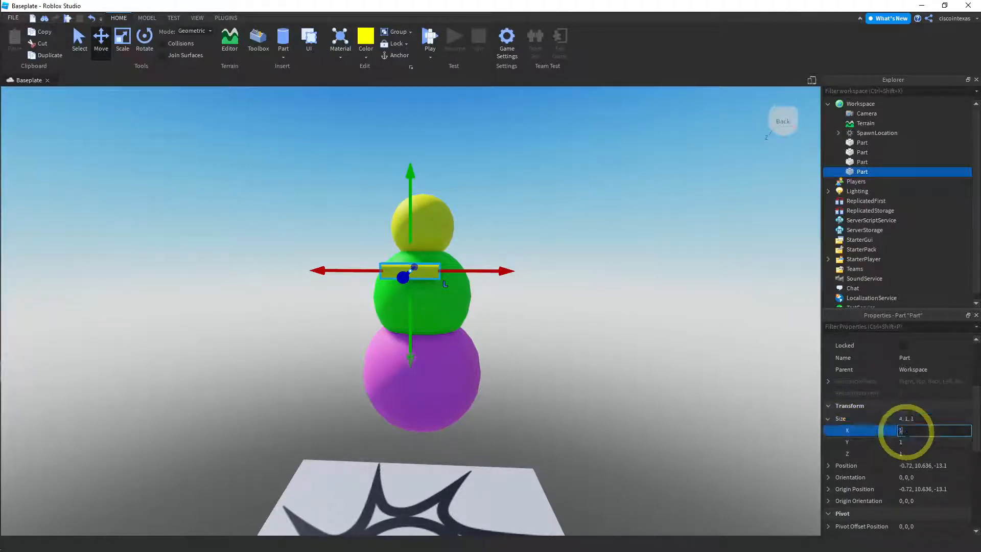
text(0)
key(Return)
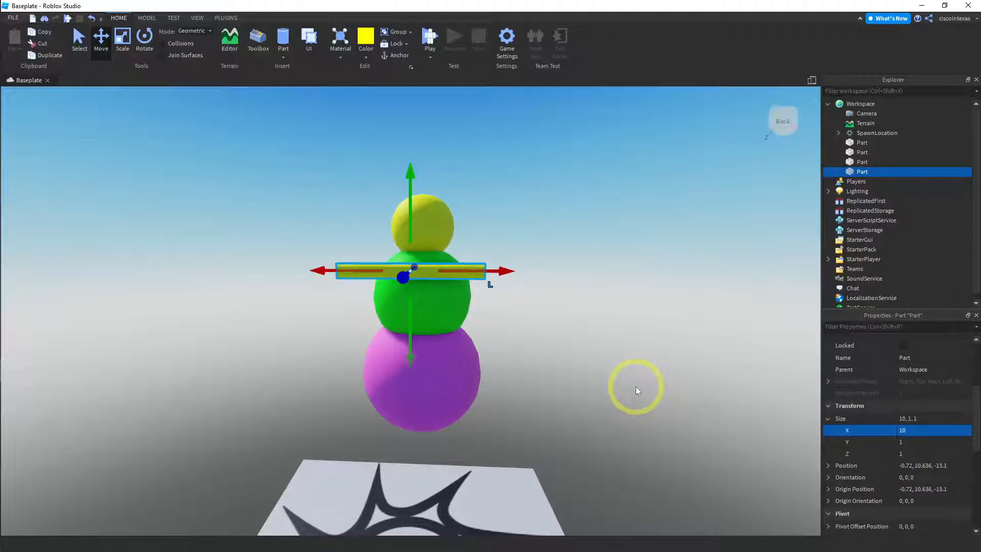
click(917, 430)
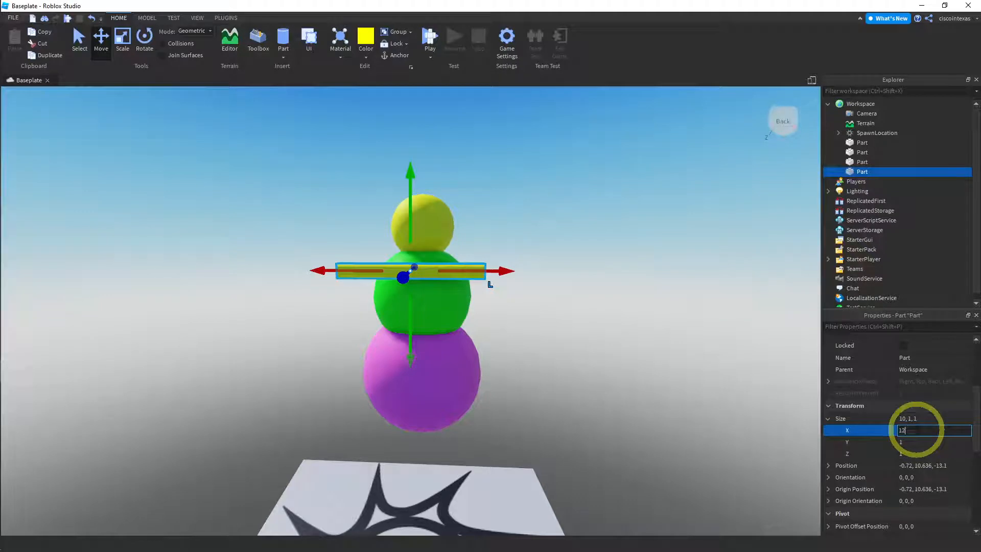
key(Return)
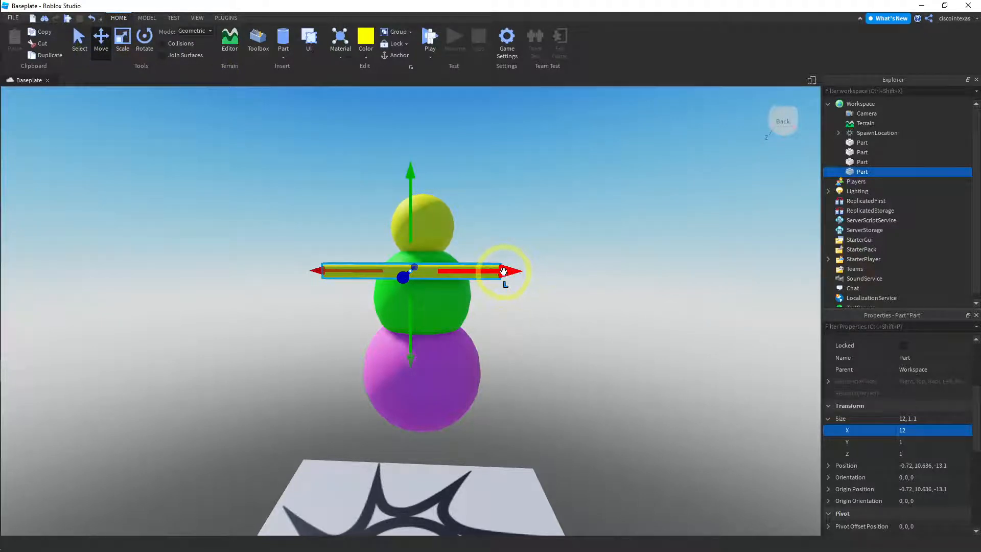
Move the cylinder through the upper part of the green sphere, to X about -0.03 and Z about -16.8
drag(503, 271, 514, 272)
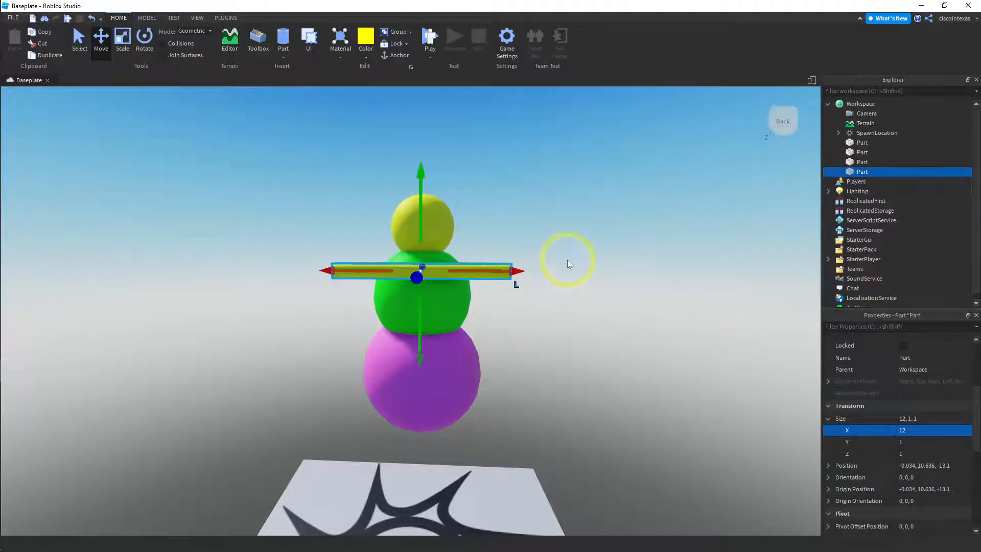
right_drag(567, 259, 565, 251)
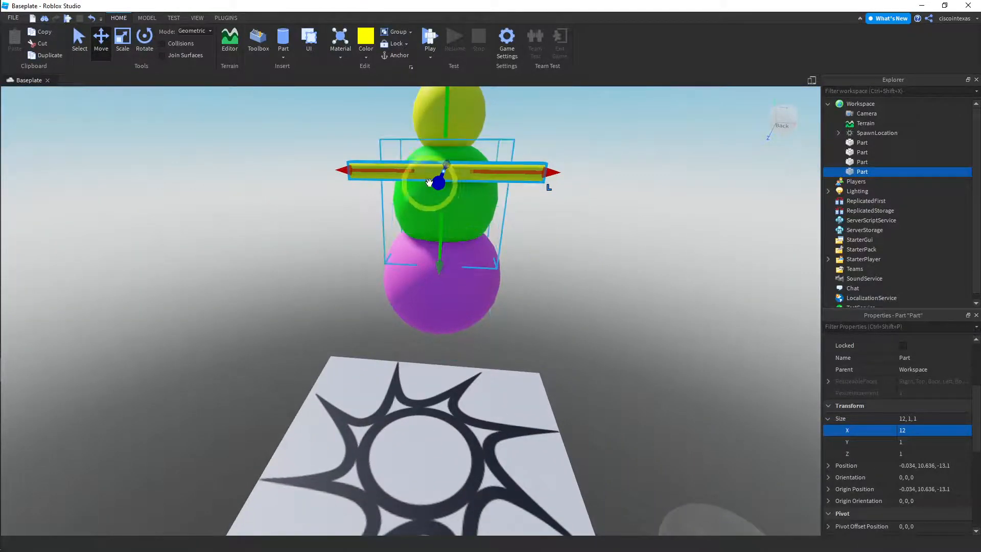
drag(429, 182, 441, 179)
scroll(584, 227, down, 3)
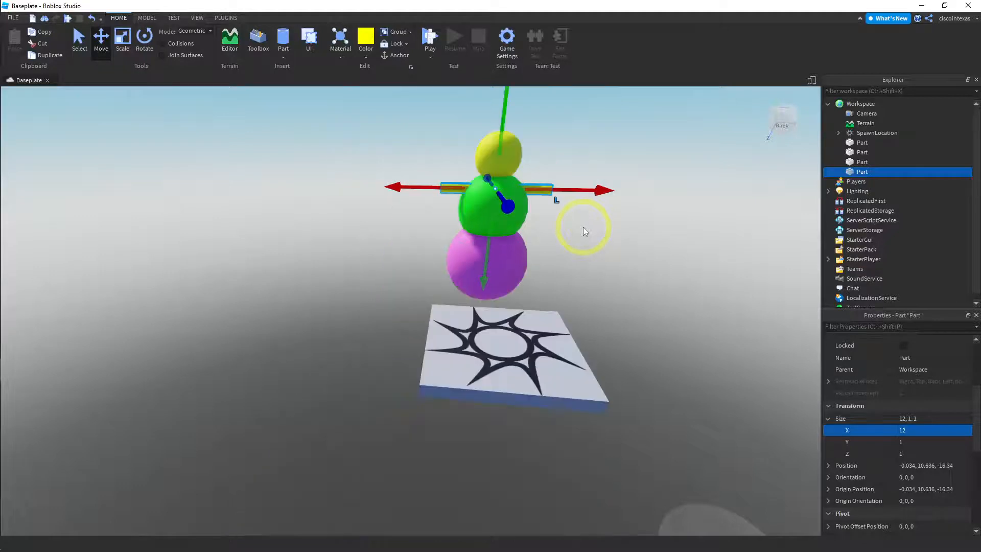
right_drag(614, 247, 597, 152)
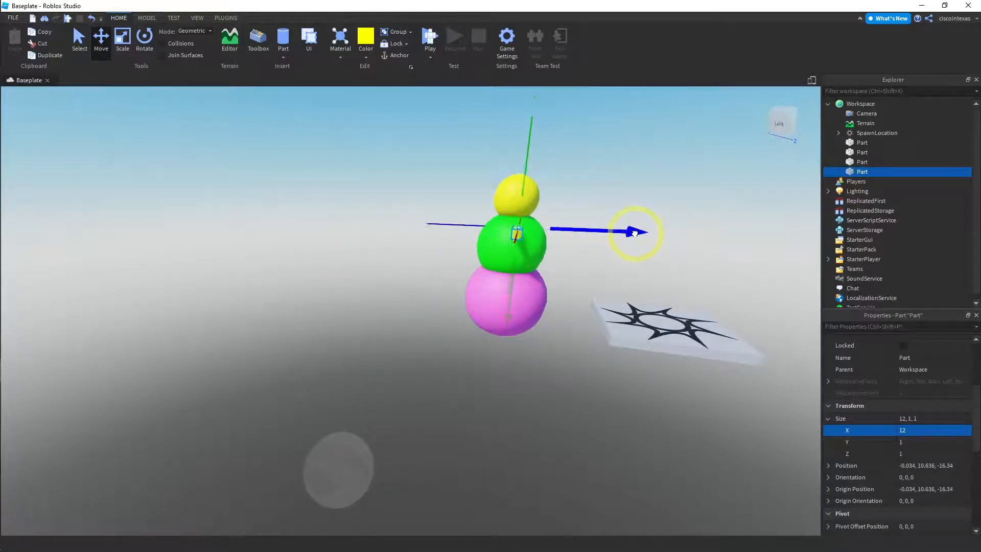
drag(634, 233, 629, 232)
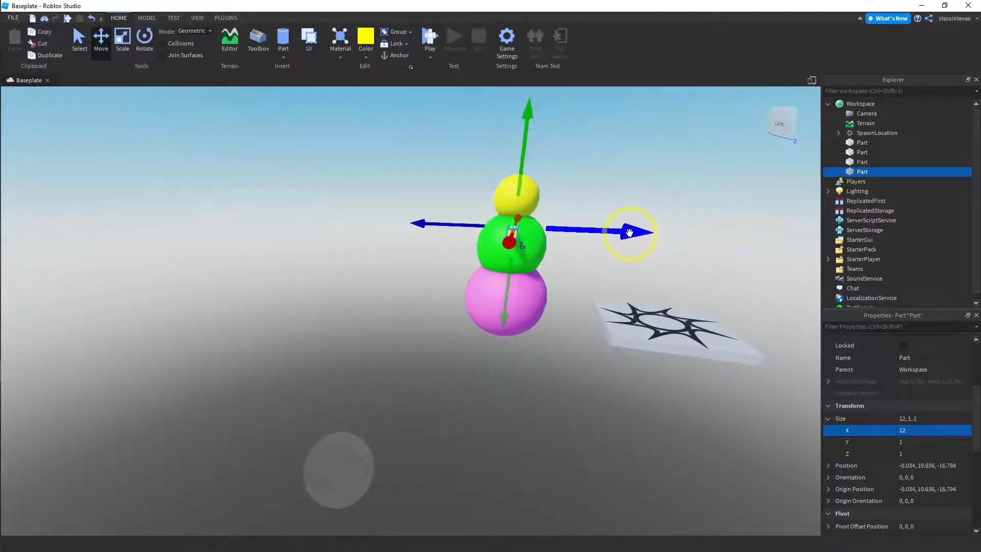
Color the cylinder Institutional white and nudge it along the X axis to a position of about 0
click(365, 51)
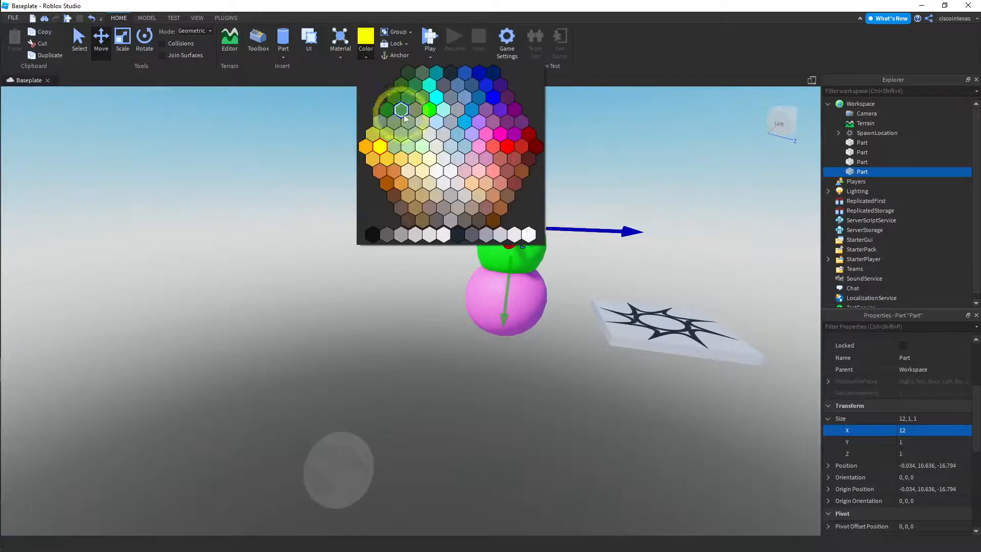
click(529, 235)
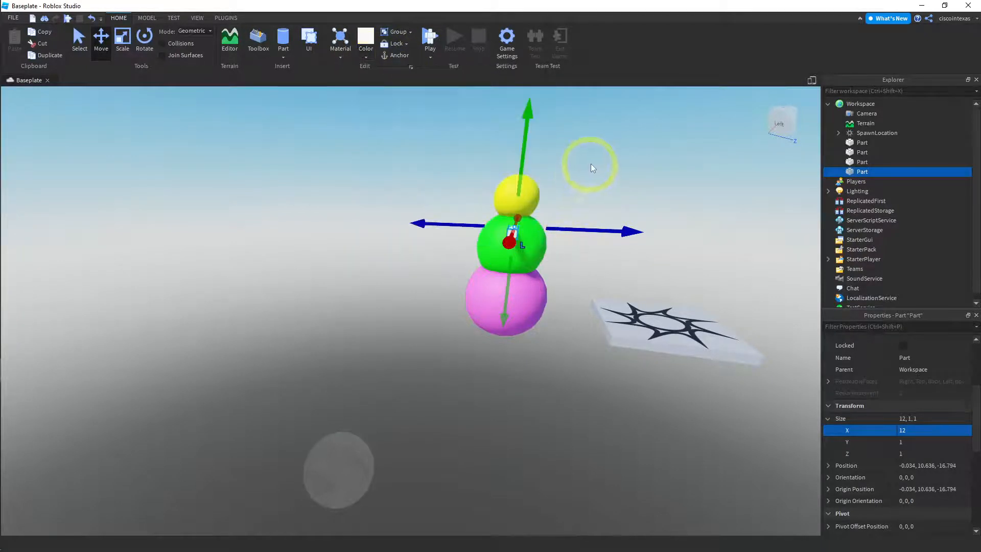
click(591, 164)
right_drag(572, 160, 596, 190)
click(596, 190)
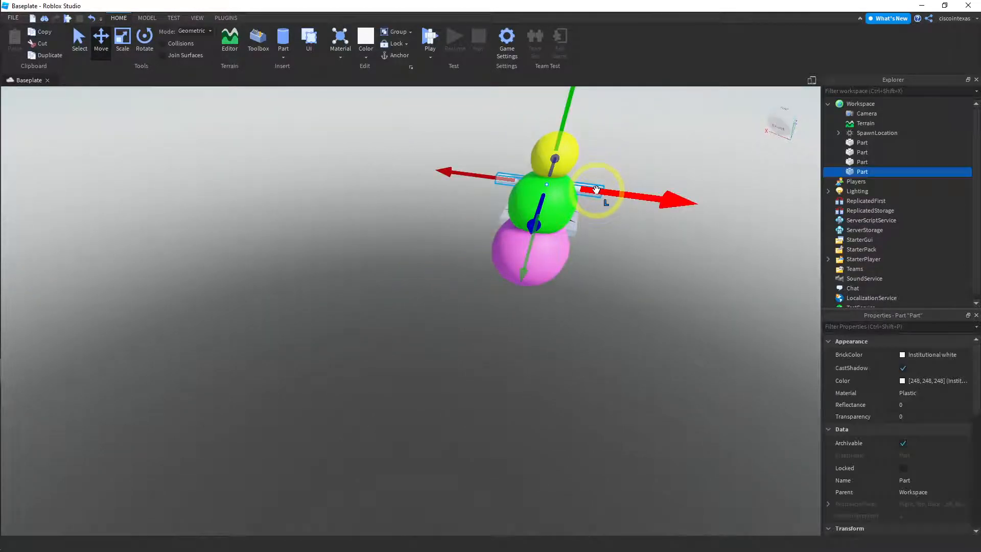
drag(667, 202, 670, 199)
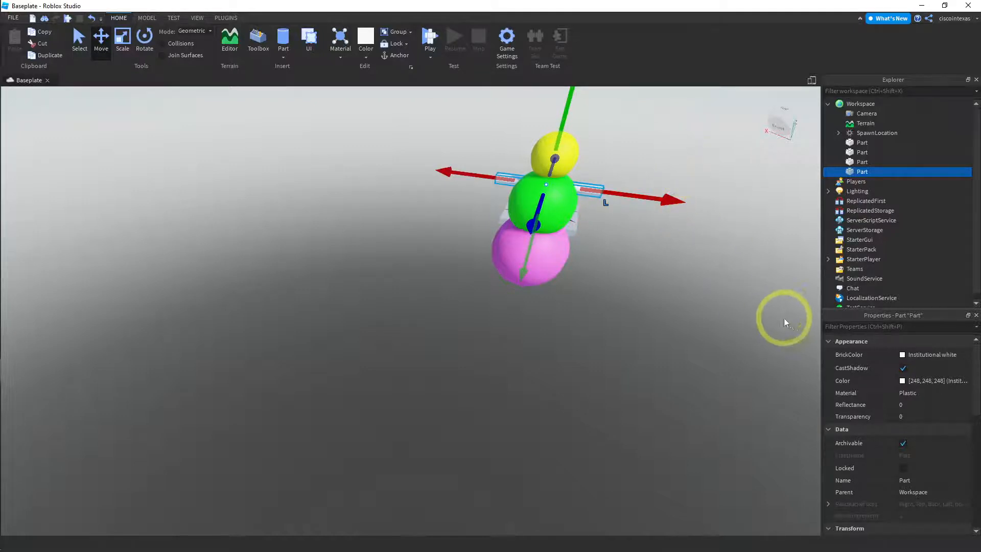
Set the white cylinder's Y and Z sizes to 2
scroll(924, 413, down, 5)
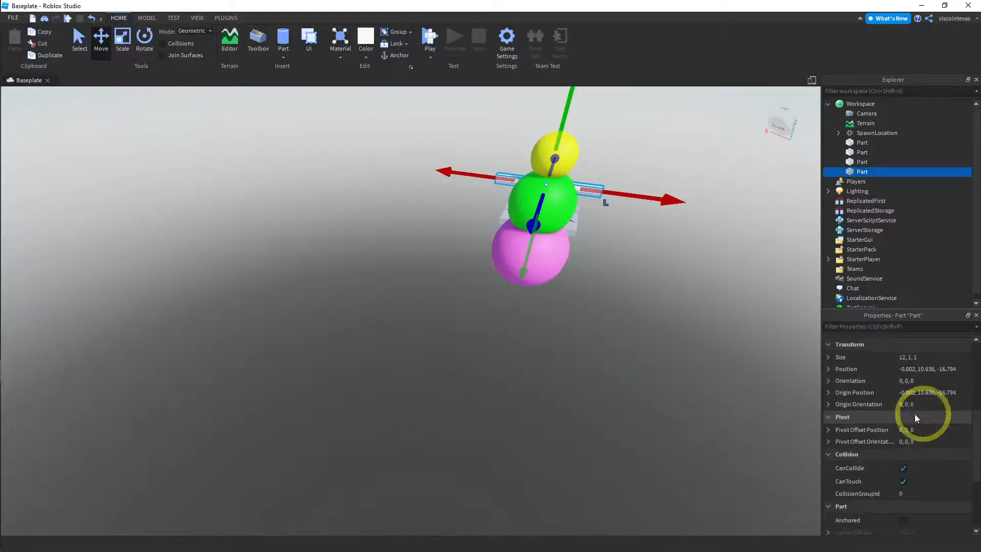
click(828, 358)
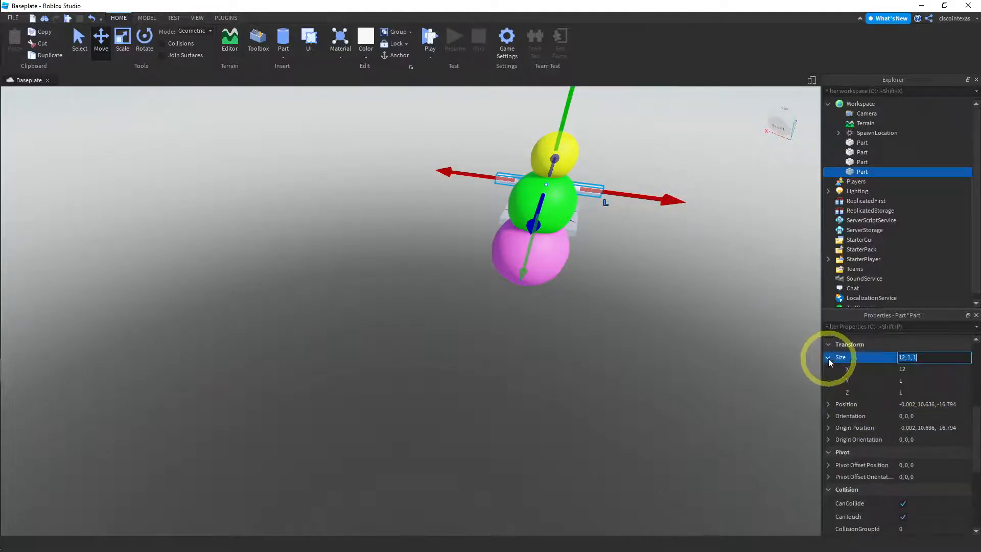
click(909, 382)
text(2)
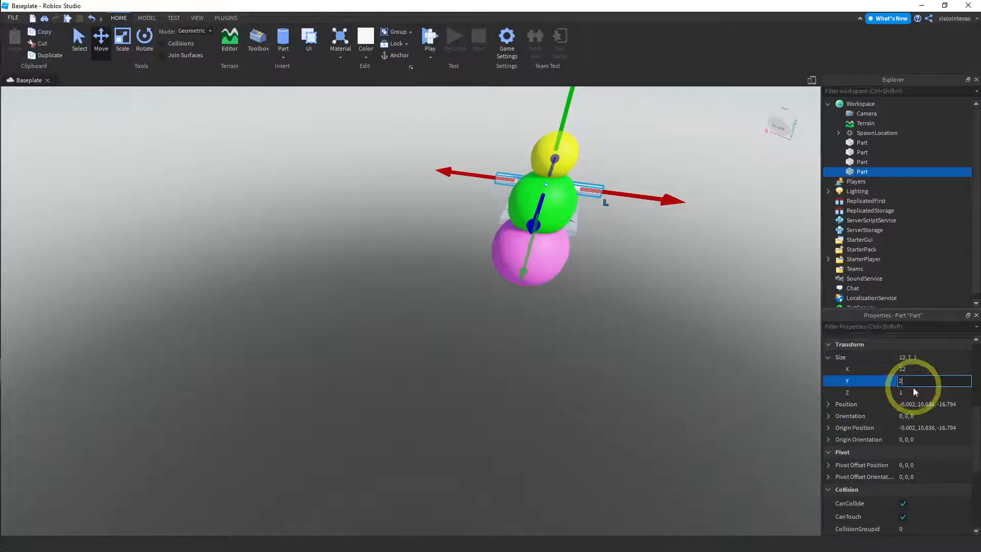
click(908, 392)
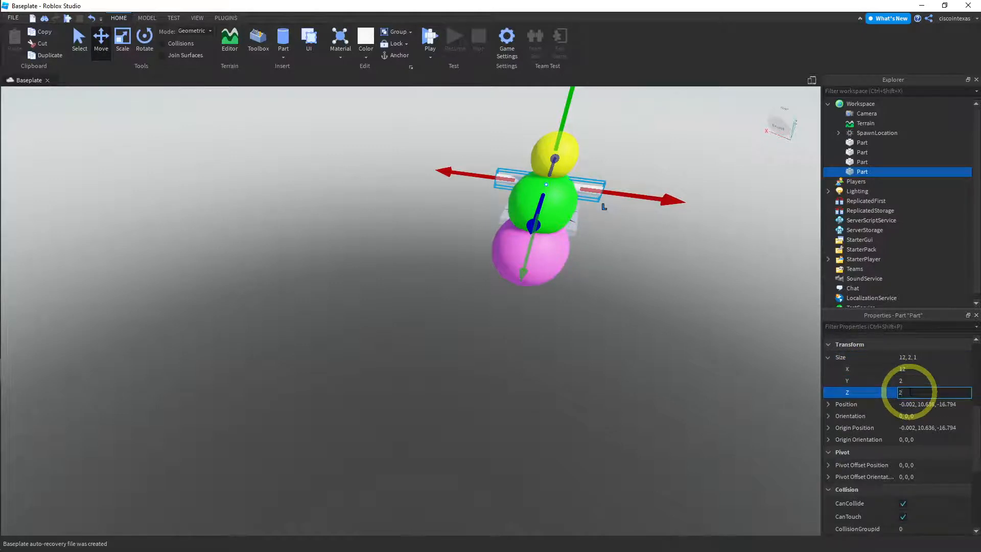
text(2)
key(Return)
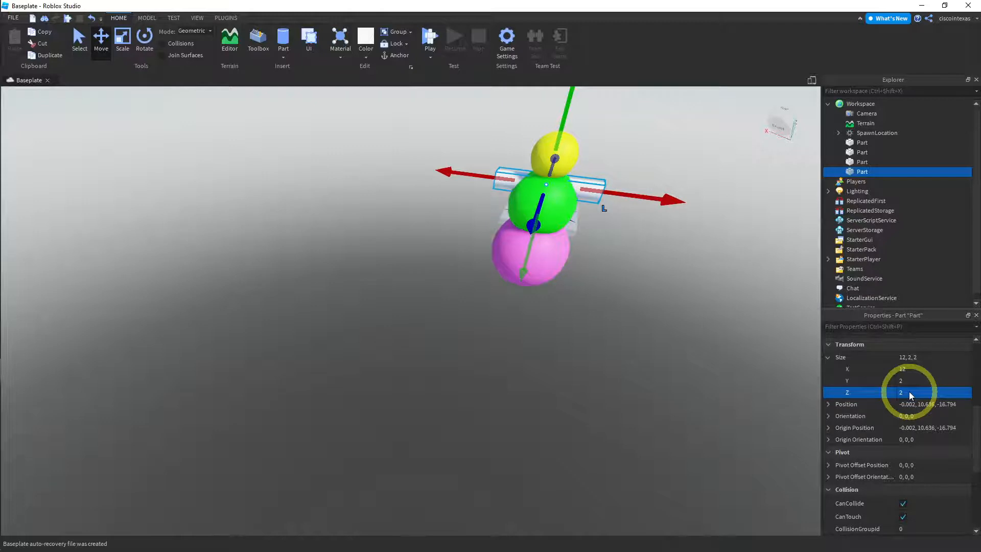
Set the white cylinder's Y and Z sizes to 1.5 and deselect it
click(904, 381)
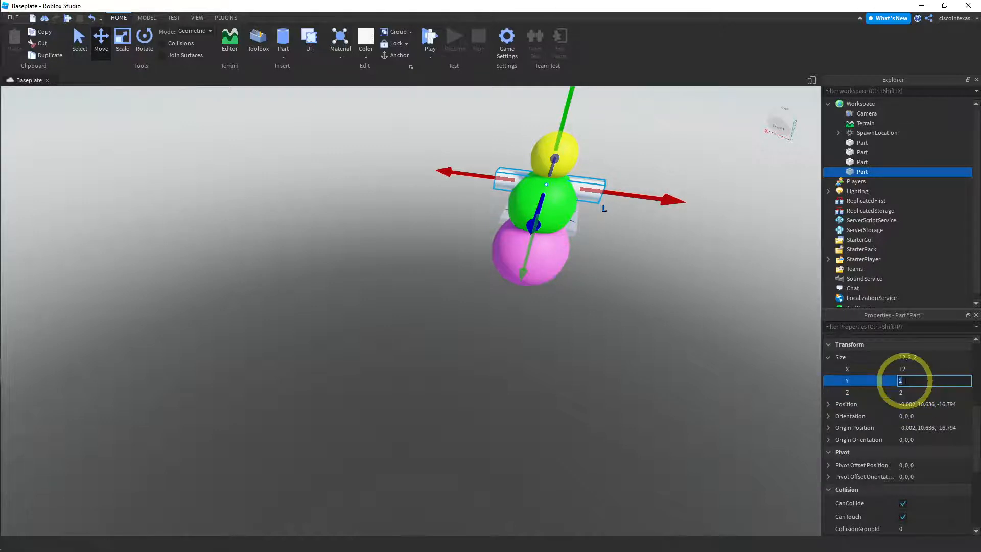
text(1.5)
click(909, 390)
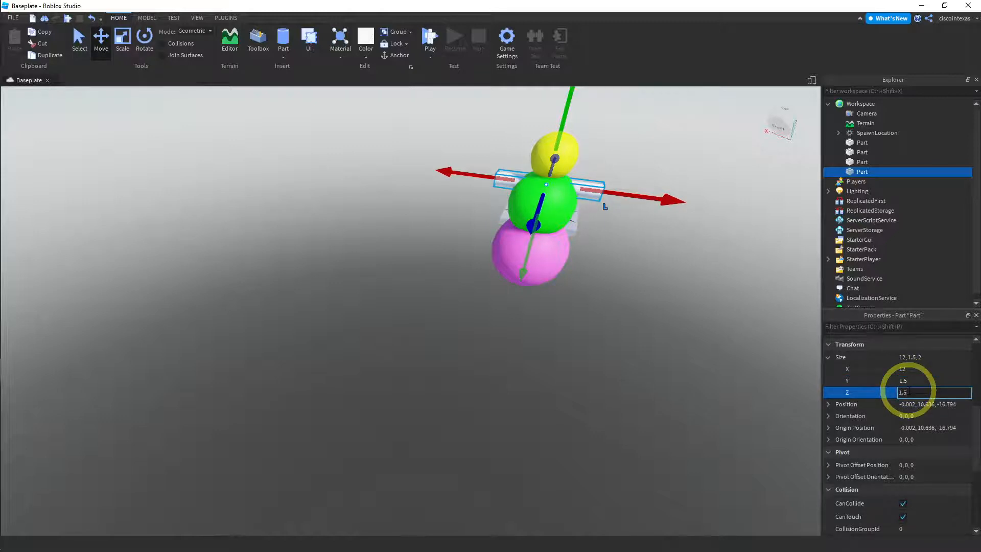
key(Return)
click(709, 326)
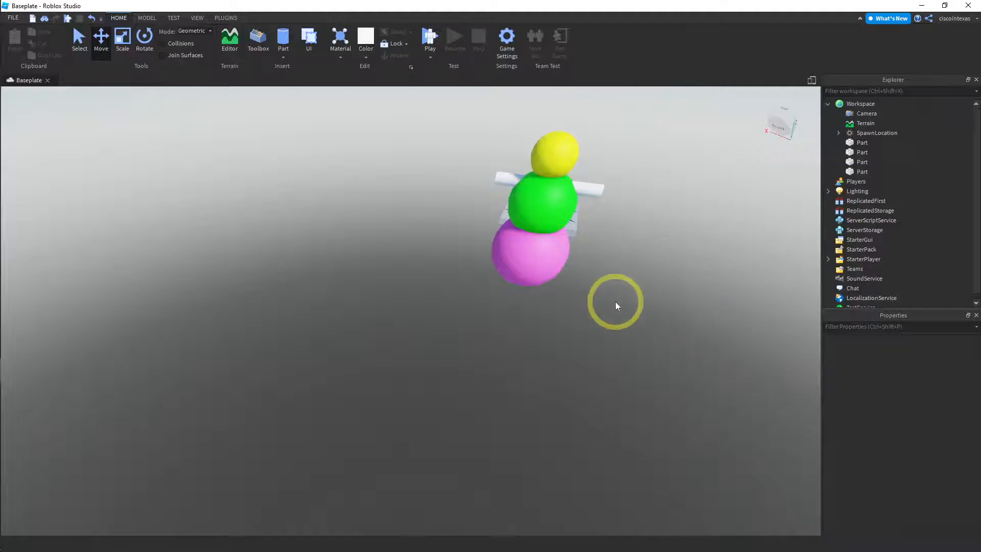
Examine the figure from all sides to check how the arm cylinder passes through the green sphere
right_drag(615, 301, 615, 291)
key(a)
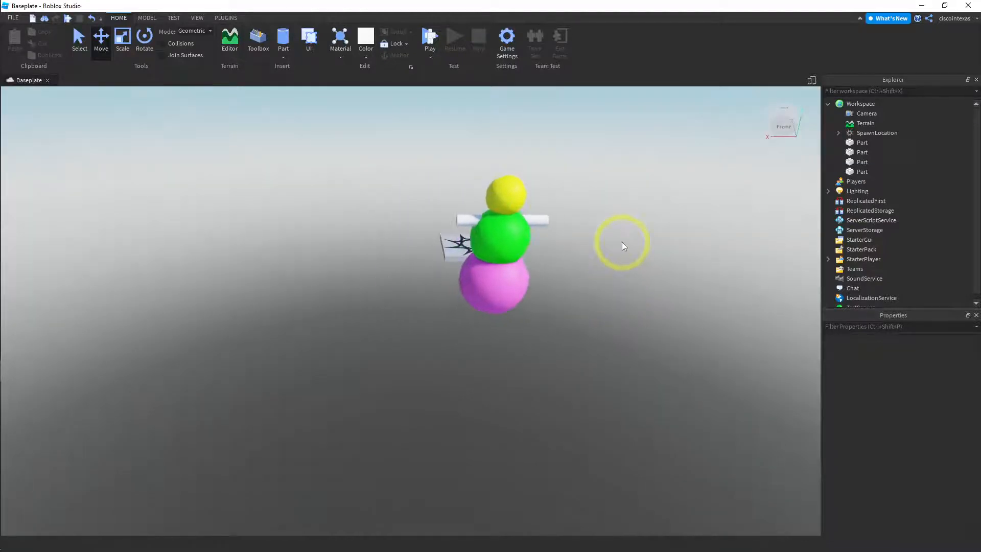
right_drag(622, 242, 605, 237)
key(a)
key(a)
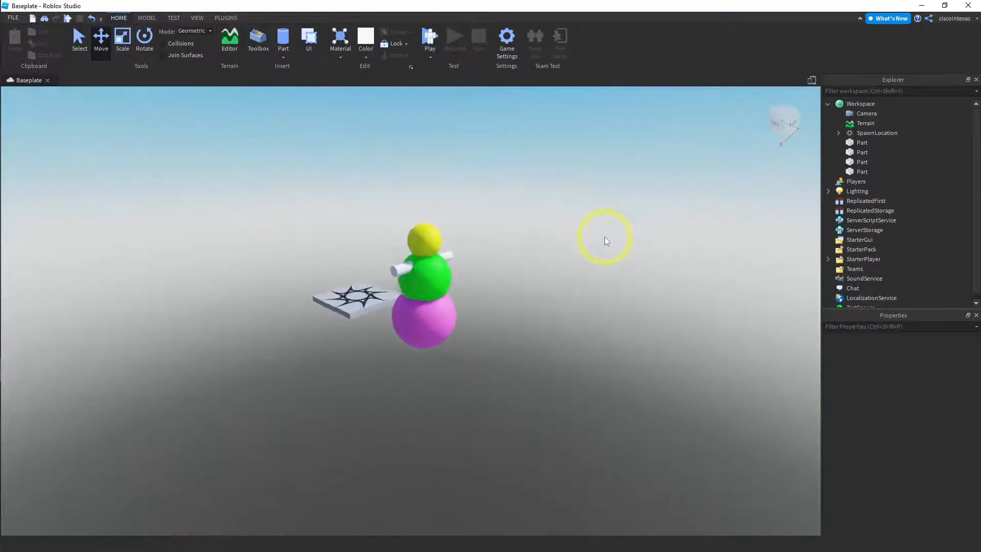
key(a)
right_drag(539, 198, 480, 189)
key(a)
key(a)
key(a)
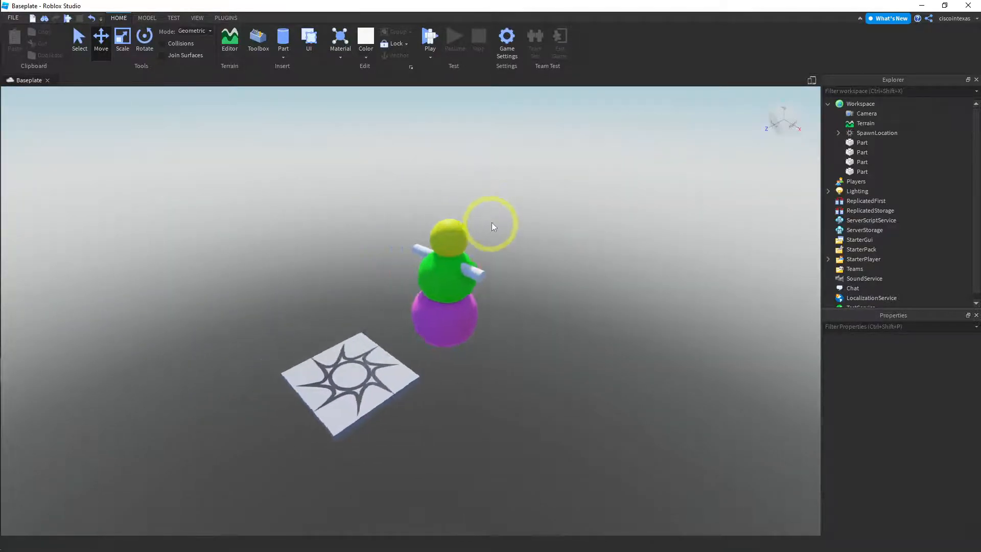
right_drag(491, 223, 504, 238)
key(d)
mouse_move(574, 323)
right_down()
mouse_move(571, 351)
mouse_move(572, 336)
right_up()
key(w)
key(d)
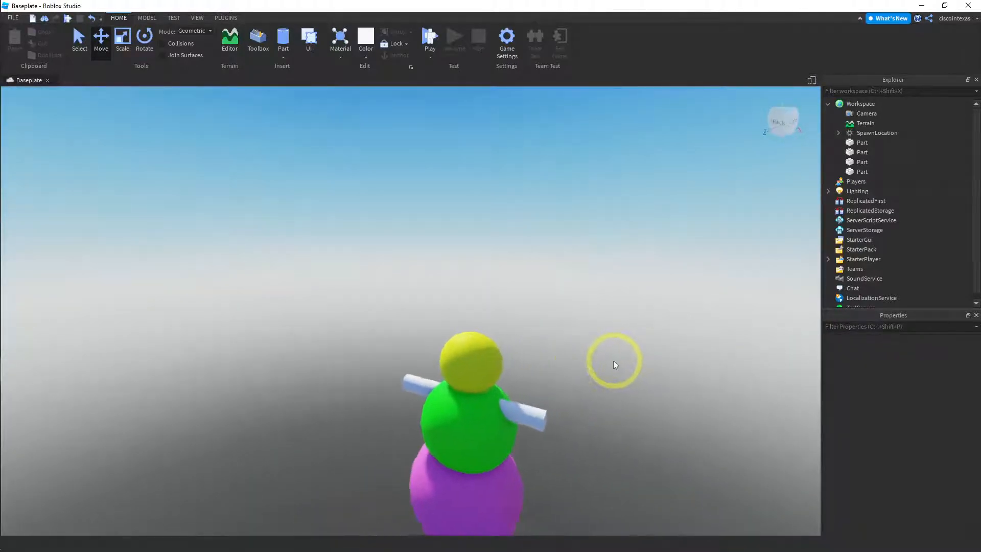
right_drag(613, 360, 615, 362)
key(a)
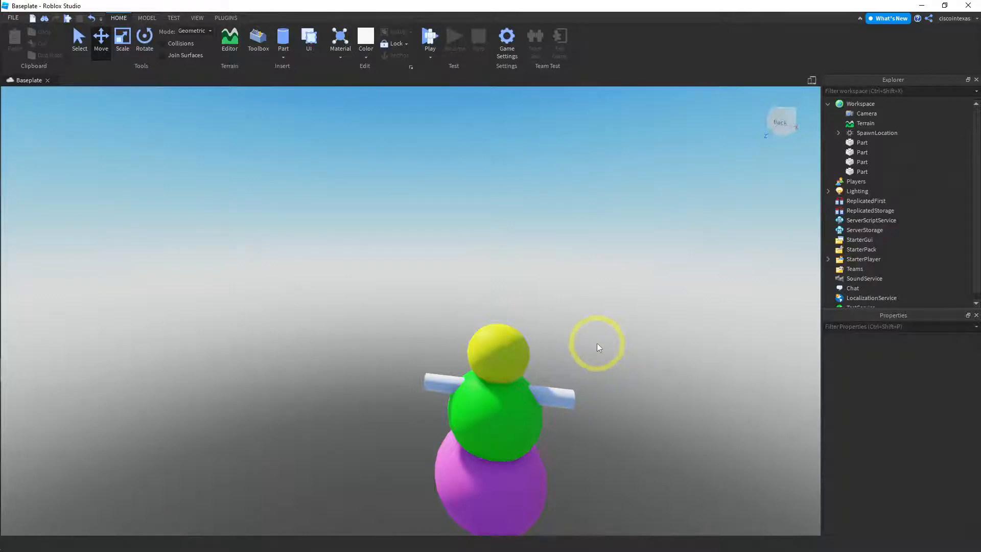
Anchor the white arm cylinder and deselect it
click(563, 398)
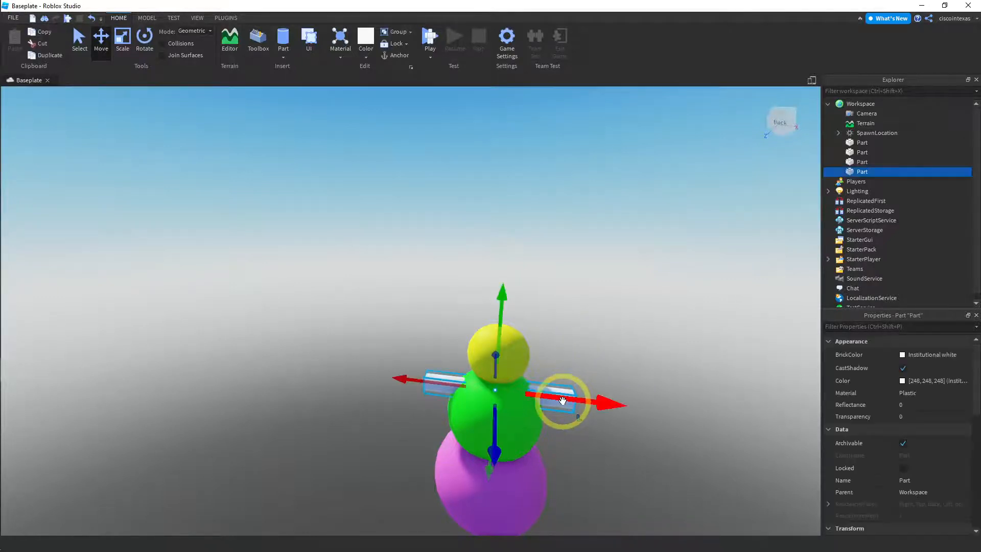
click(401, 55)
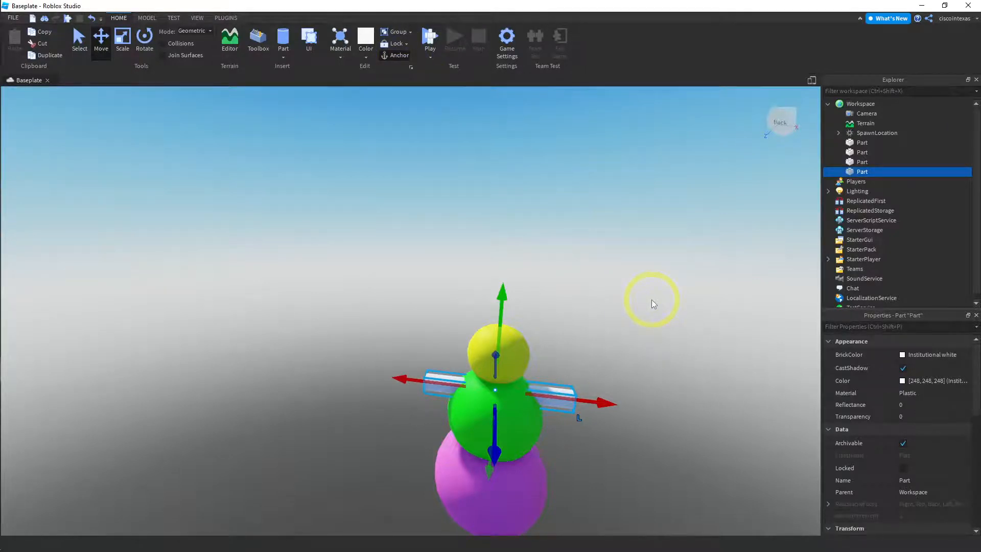
click(570, 327)
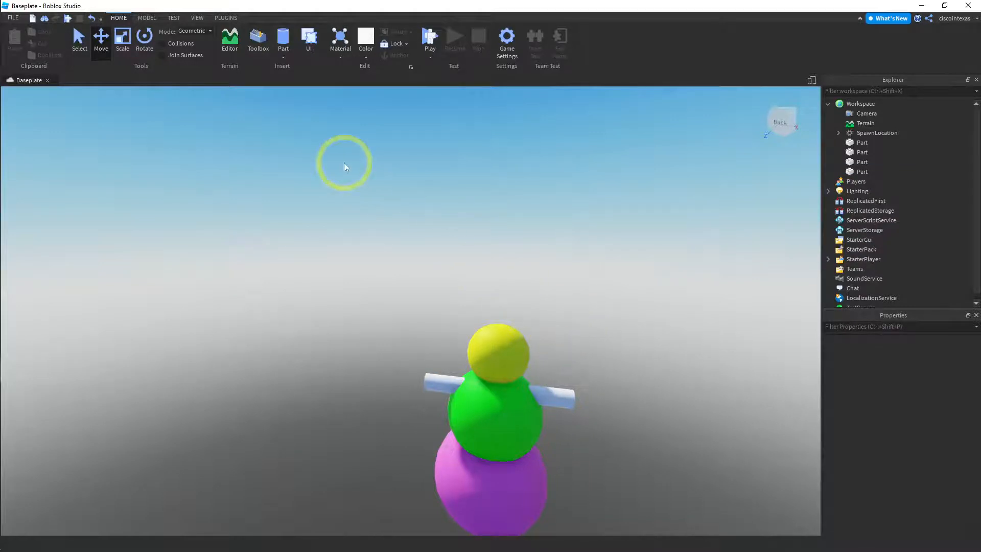
Insert a new sphere beside the figure and set its X, Y and Z sizes to 1
right_drag(588, 363, 587, 364)
scroll(588, 358, up, 3)
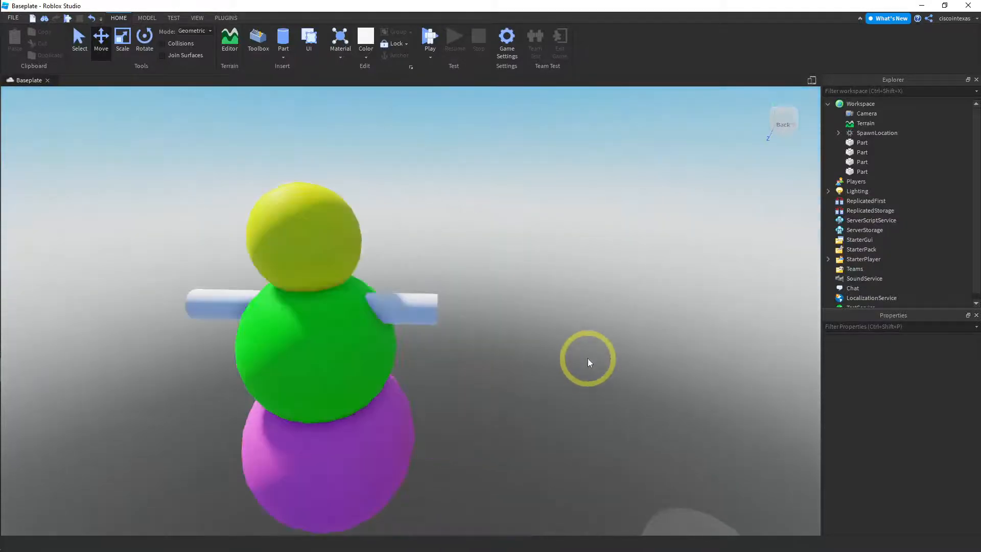
click(284, 56)
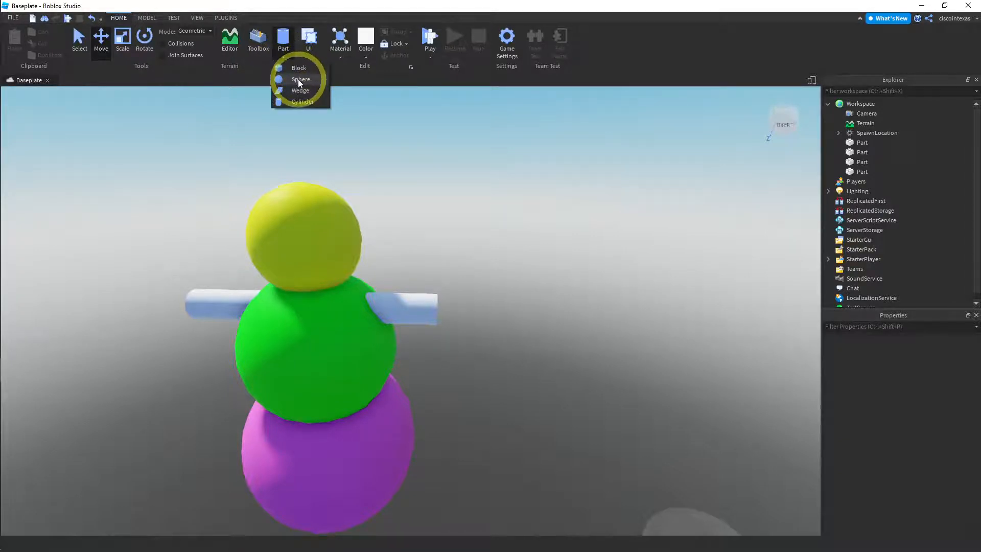
click(300, 79)
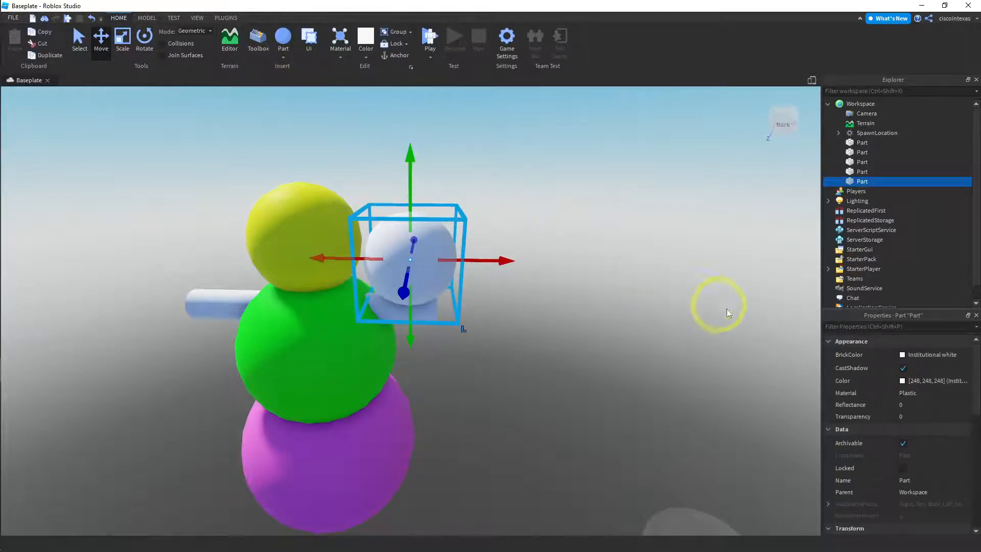
scroll(917, 418, down, 3)
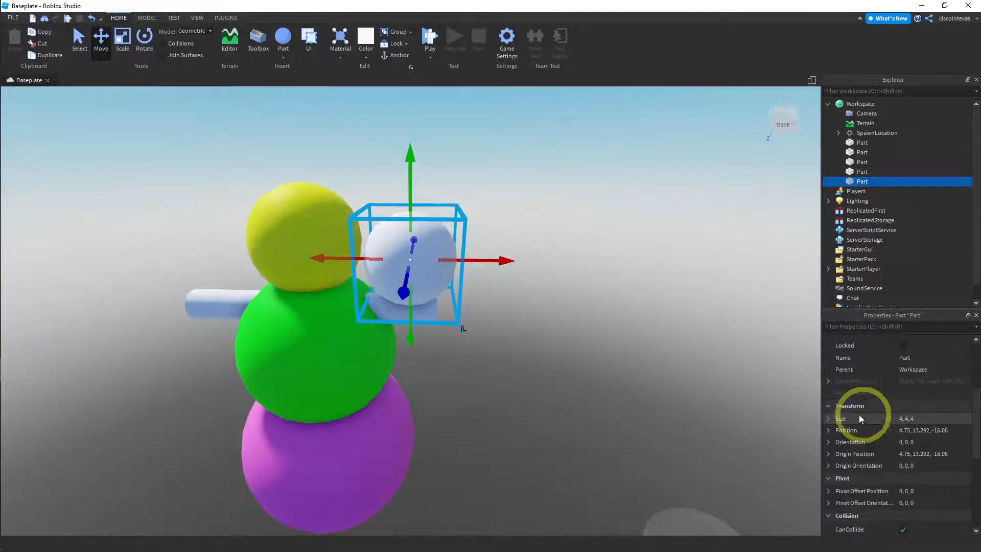
click(828, 418)
click(901, 431)
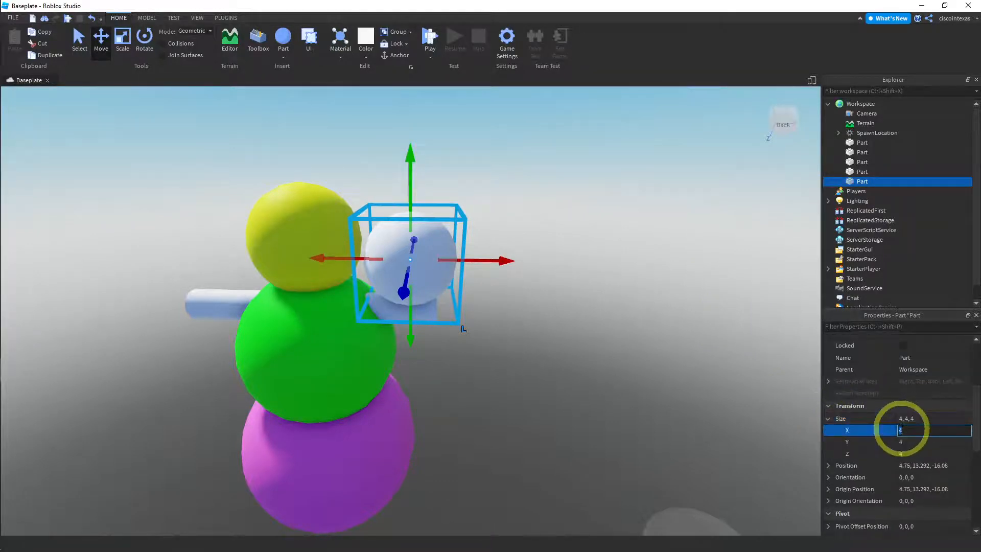
text(1)
click(915, 442)
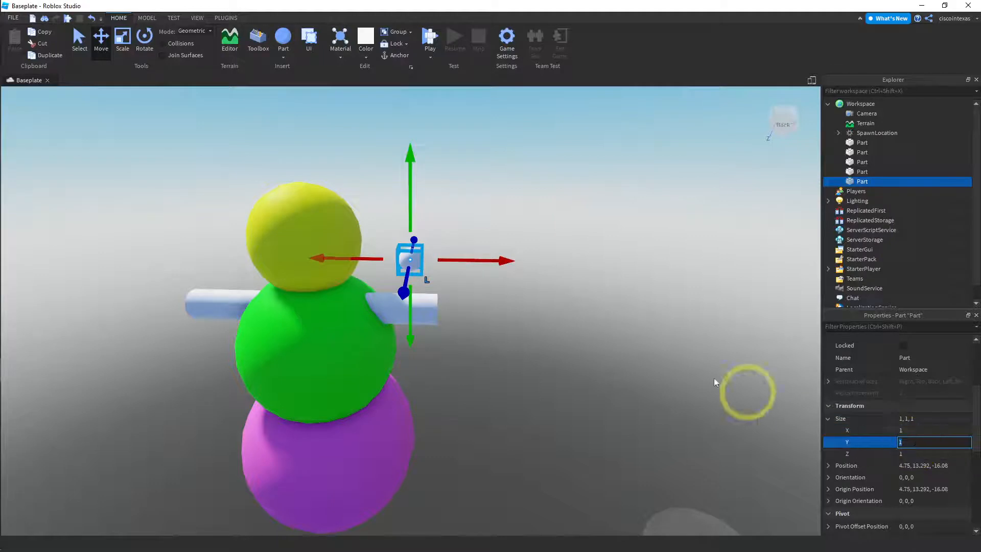
Move the small white sphere up and across to the front of the yellow head as its first eye
drag(508, 262, 462, 260)
drag(330, 289, 317, 307)
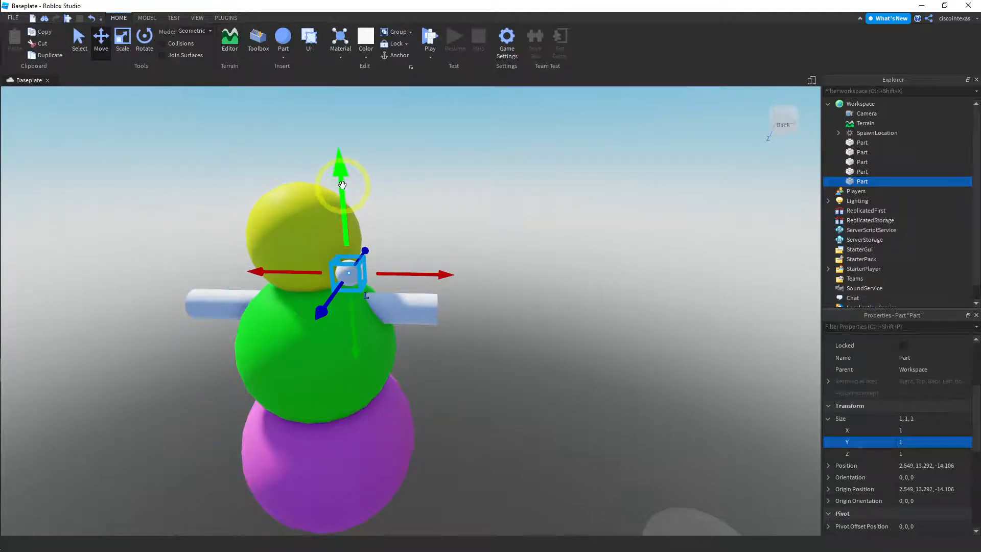
drag(336, 188, 342, 127)
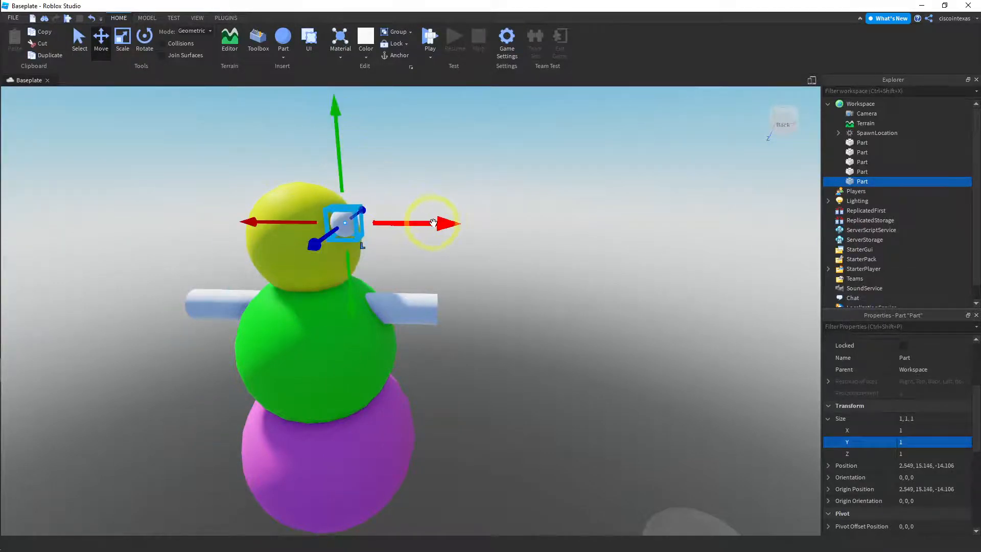
drag(432, 223, 370, 221)
mouse_move(403, 179)
right_down()
mouse_move(402, 162)
mouse_move(401, 183)
right_up()
scroll(402, 162, down, 2)
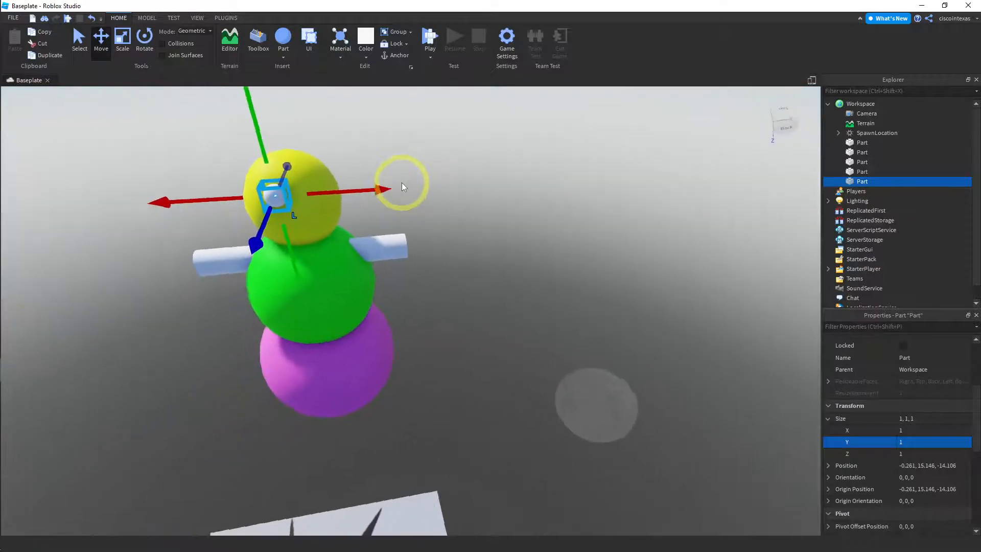
middle_drag(401, 183, 571, 177)
right_drag(574, 176, 574, 176)
middle_drag(531, 175, 671, 174)
drag(676, 183, 660, 188)
key(a)
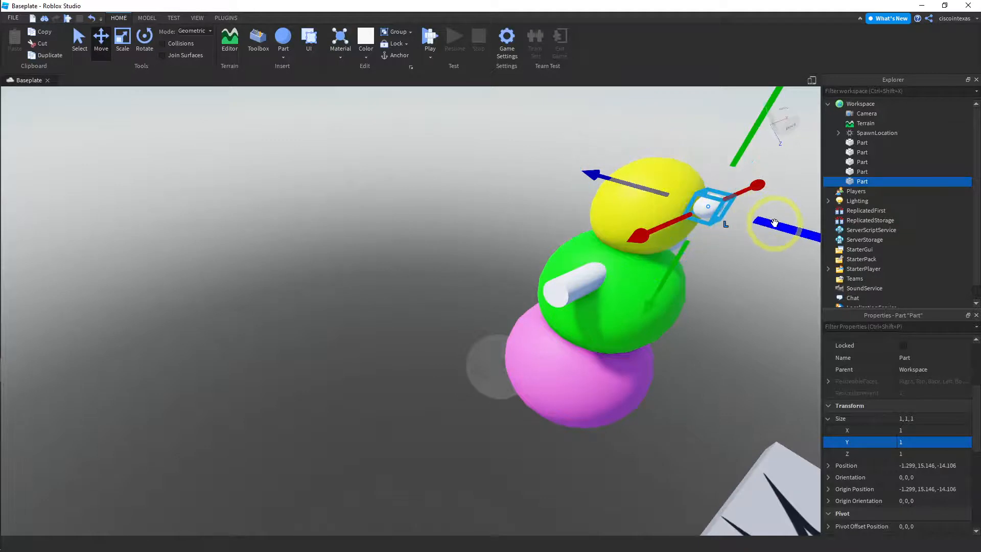
Sink the eye sphere partly into the yellow head, at about X -1.19 and Z -14.9
drag(767, 220, 751, 224)
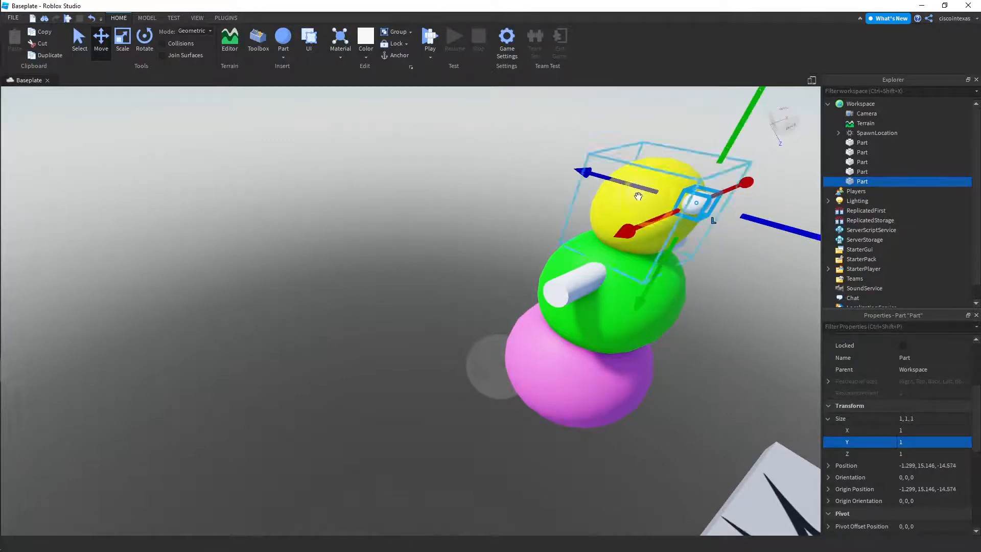
key(d)
right_drag(540, 202, 545, 201)
key(a)
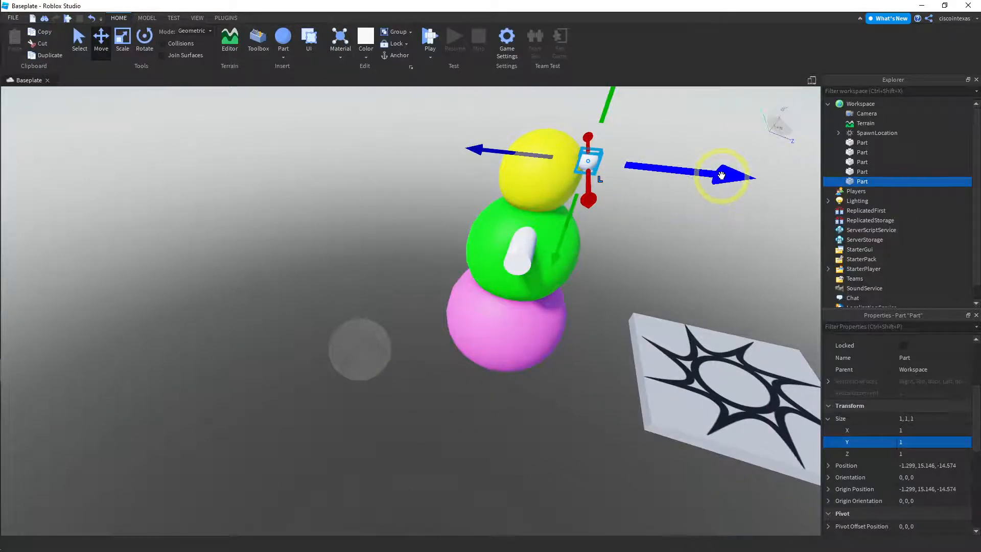
drag(712, 175, 708, 181)
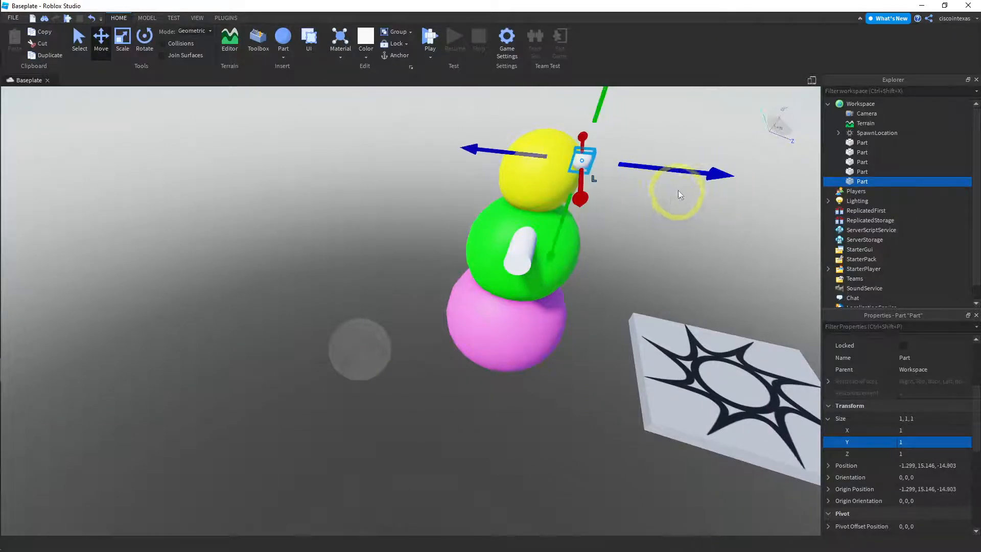
drag(585, 198, 580, 198)
key(d)
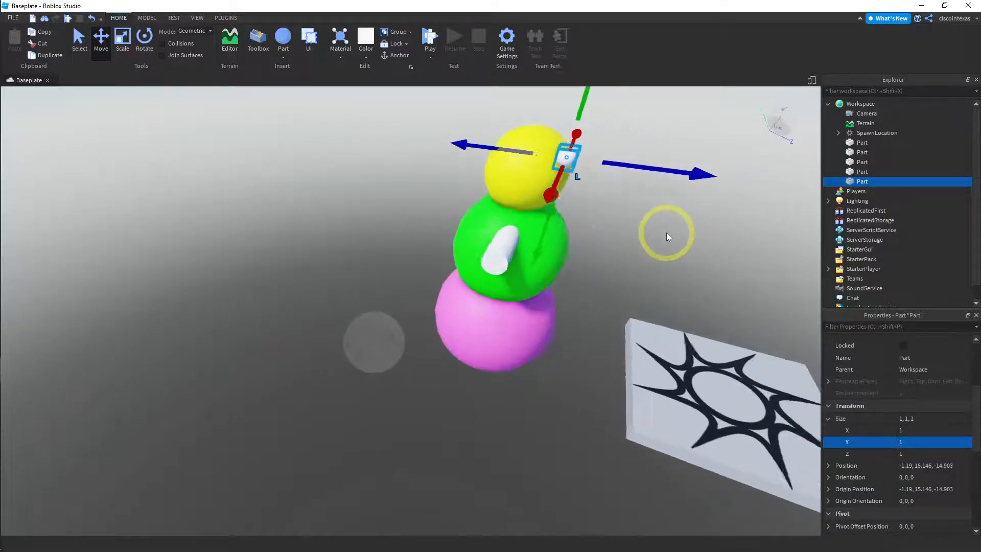
Nudge the eye sphere slightly toward the middle of the yellow head and deselect it
right_drag(494, 252, 481, 253)
key(d)
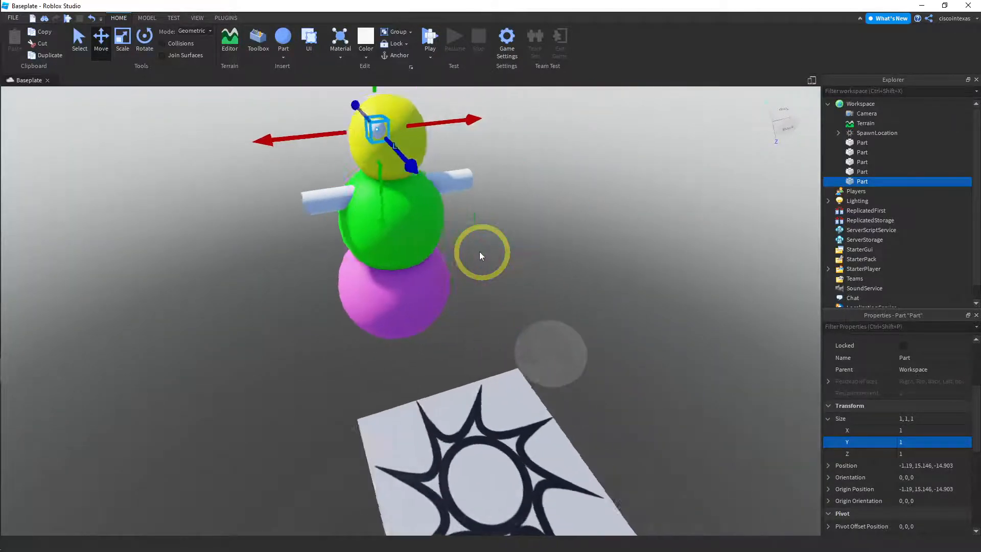
right_drag(401, 263, 402, 264)
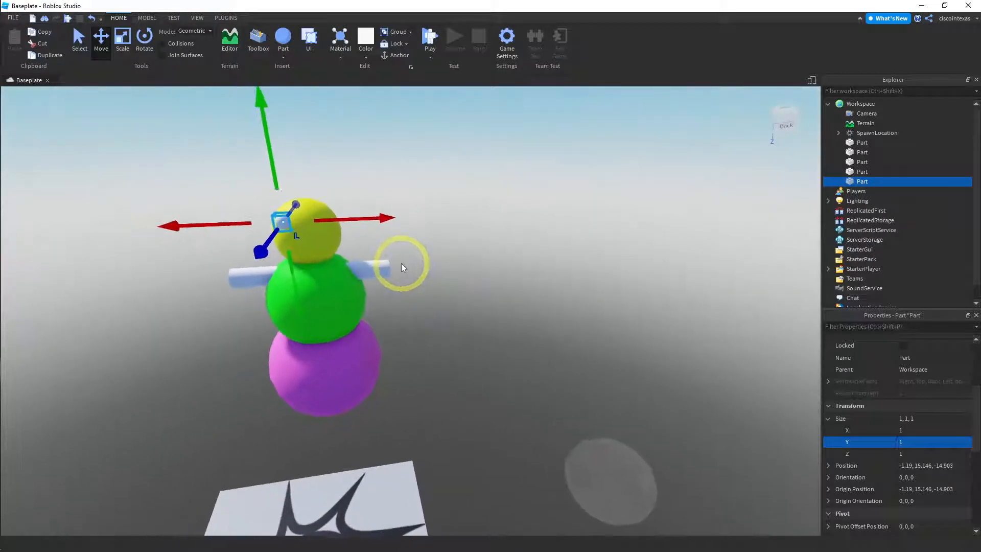
key(d)
key(a)
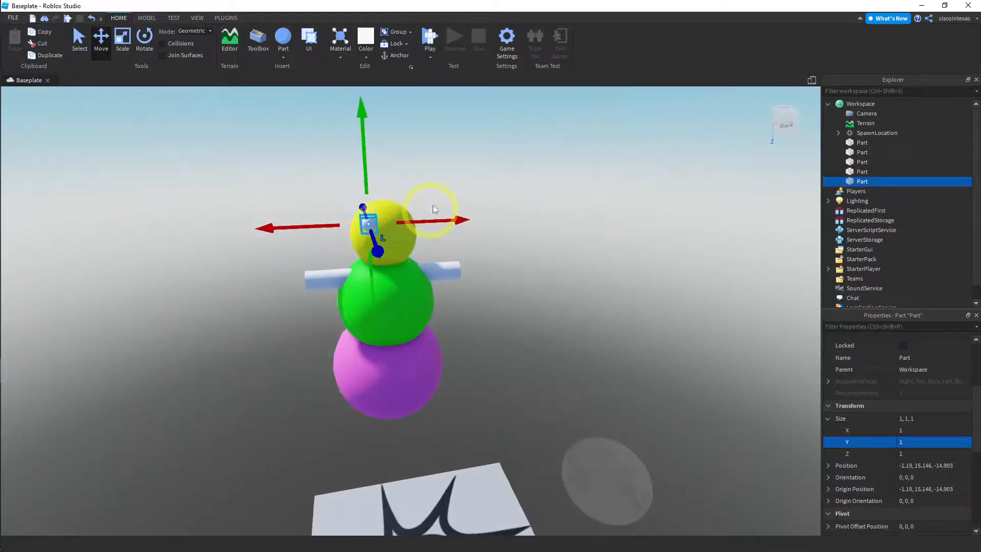
key(d)
click(406, 180)
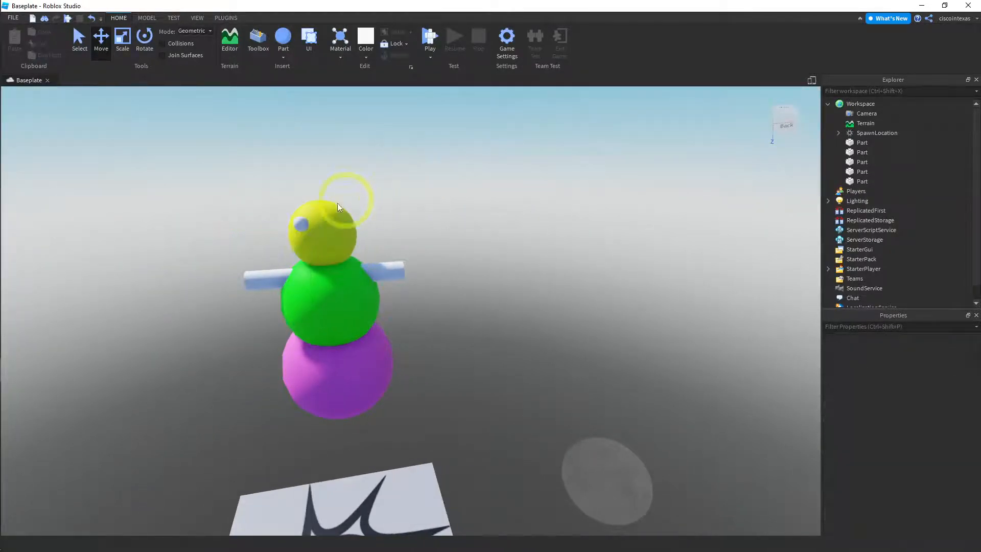
click(301, 224)
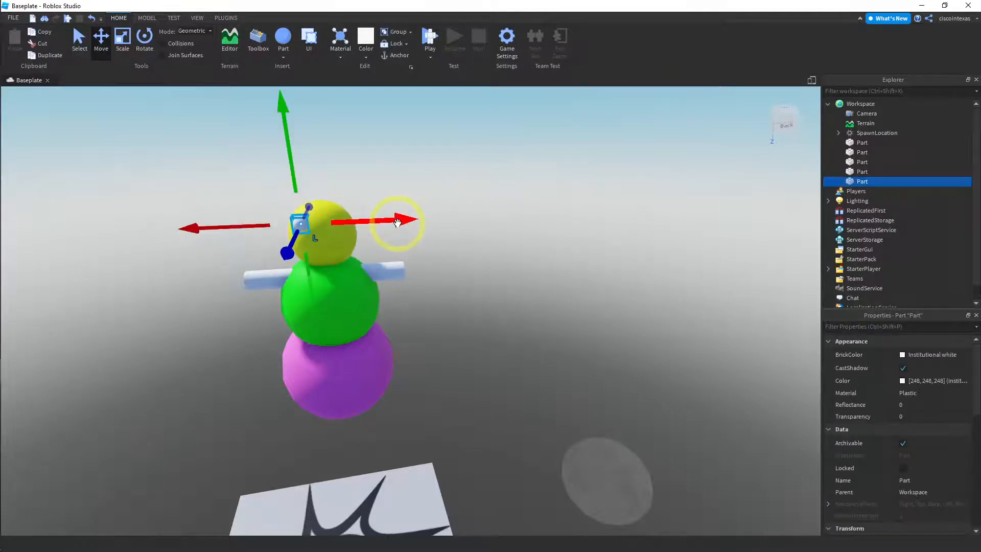
drag(397, 221, 400, 222)
click(395, 176)
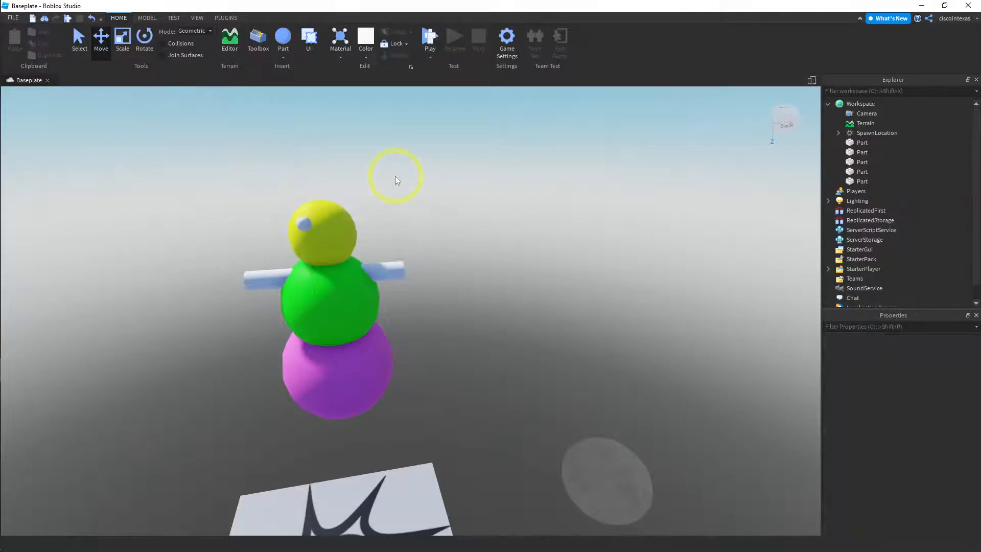
Duplicate the eye sphere, move the copy sideways along the X axis as the second eye, and deselect it
key(a)
key(d)
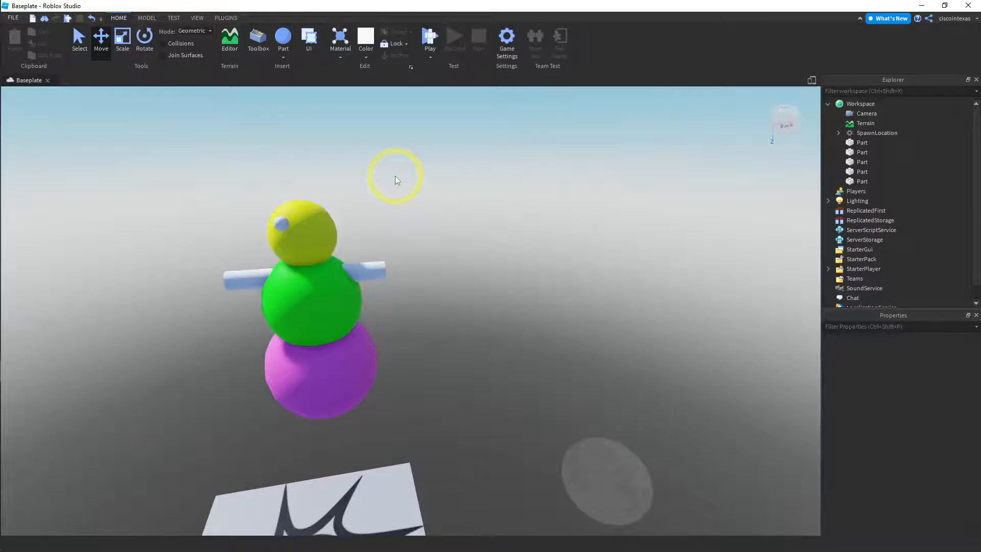
click(281, 225)
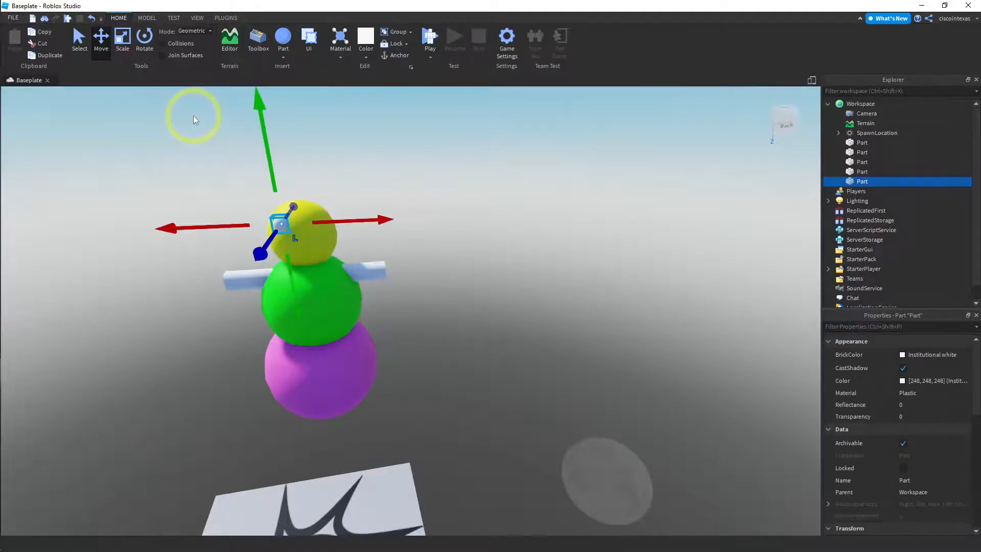
click(54, 57)
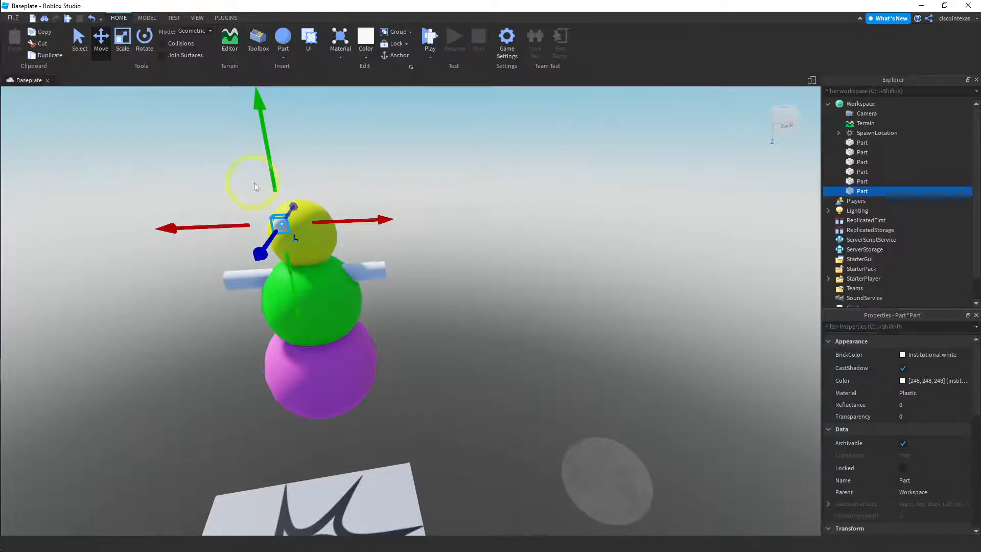
drag(378, 222, 397, 224)
click(411, 159)
key(a)
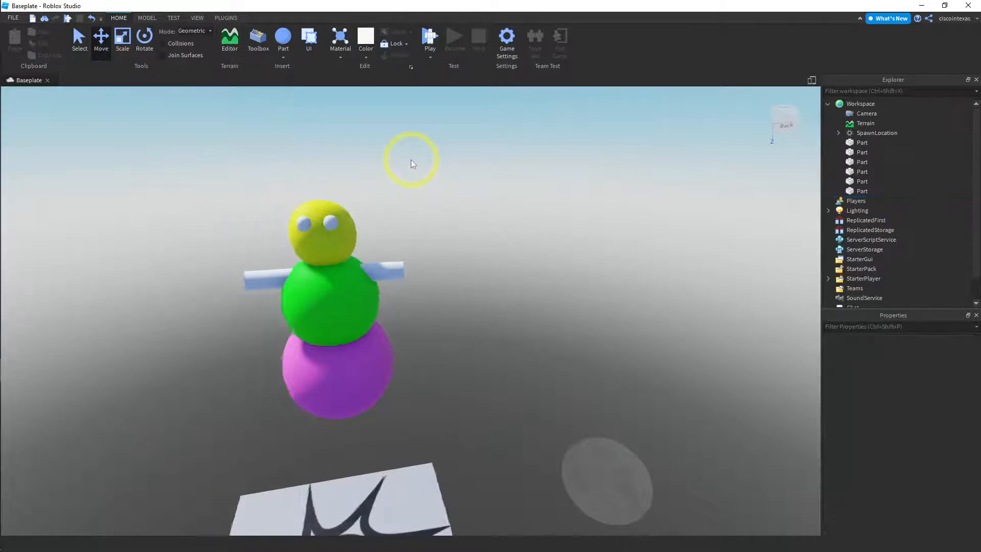
key(d)
Anchor each of the two white eye spheres on the yellow head and deselect them
right_drag(442, 260, 442, 259)
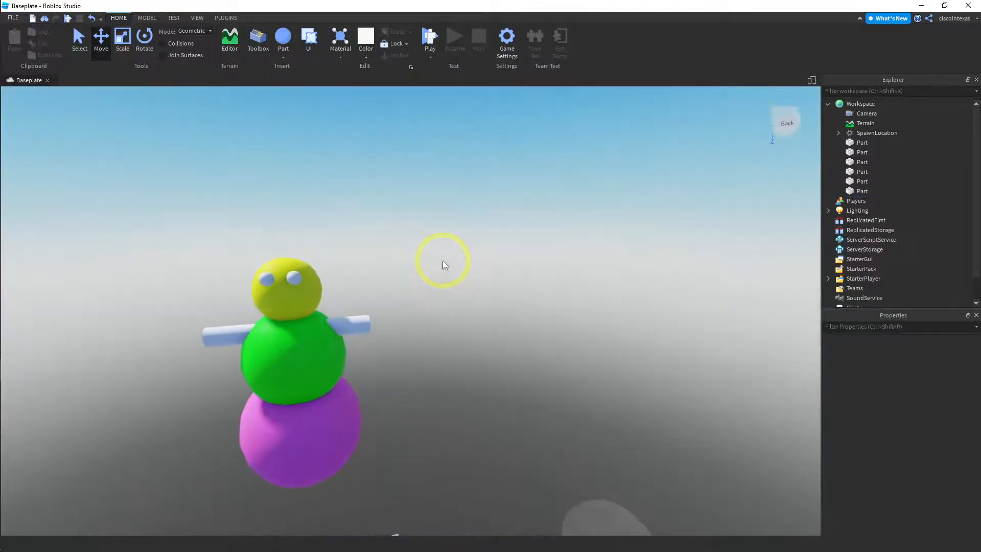
key(a)
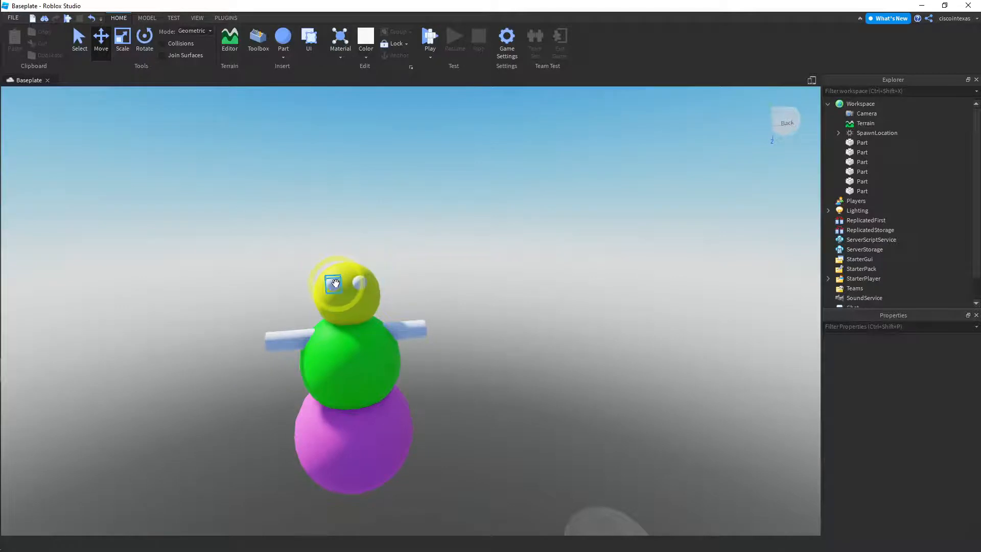
click(334, 284)
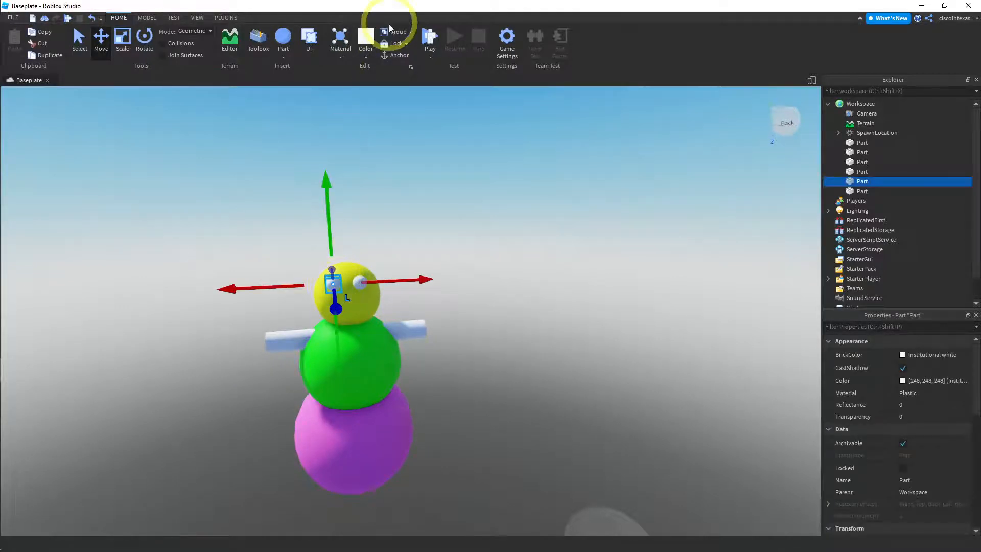
click(420, 203)
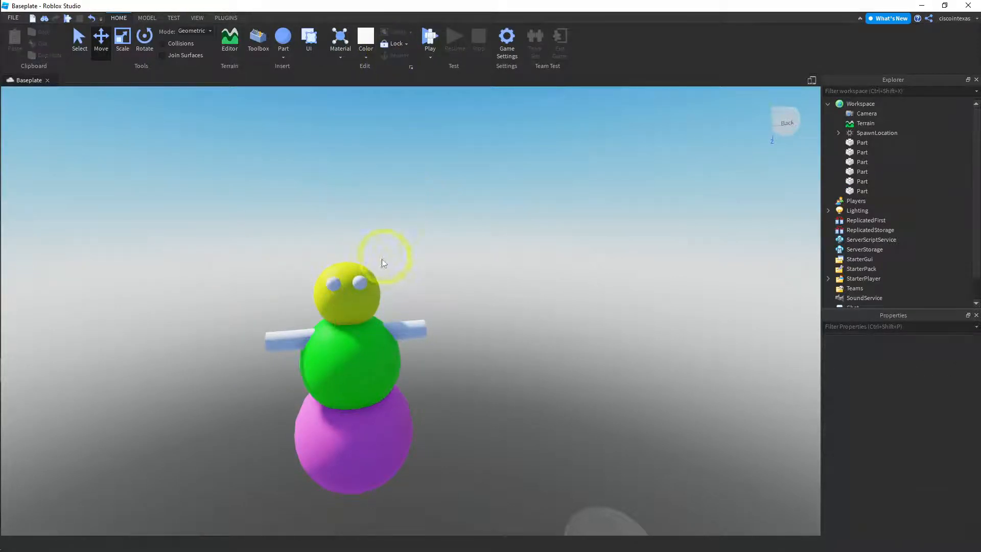
click(359, 283)
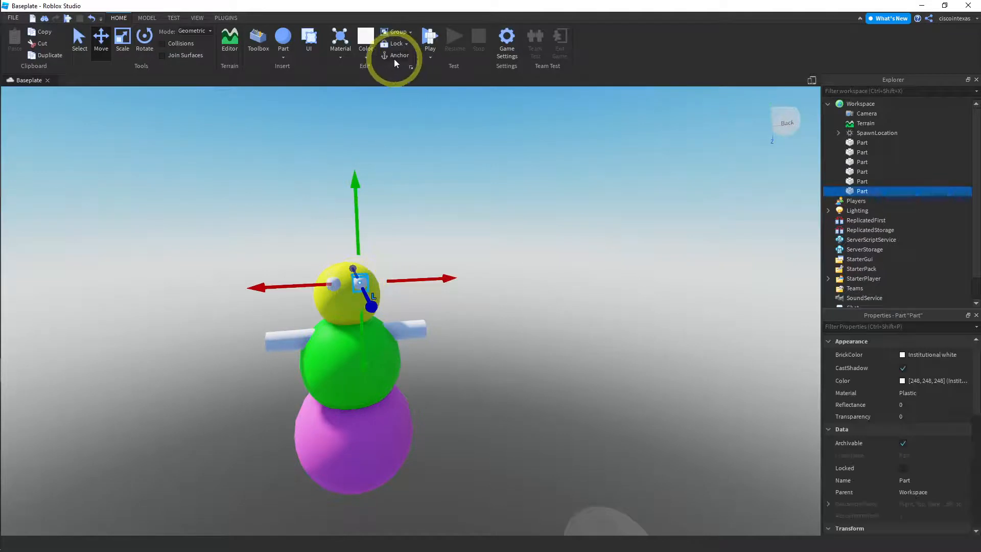
click(442, 222)
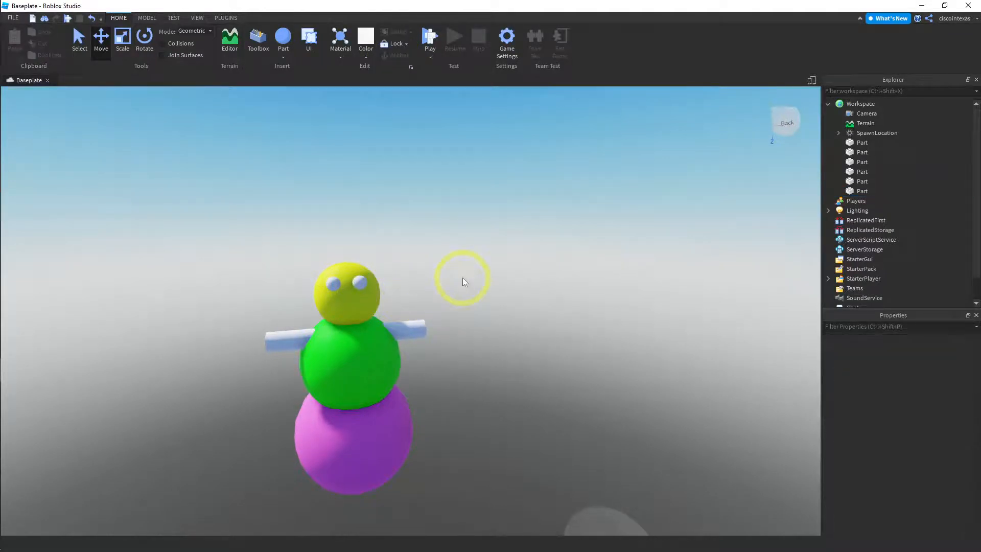
Open the Toolbox marketplace with the Models category and search it for "hat"
right_drag(462, 277, 459, 271)
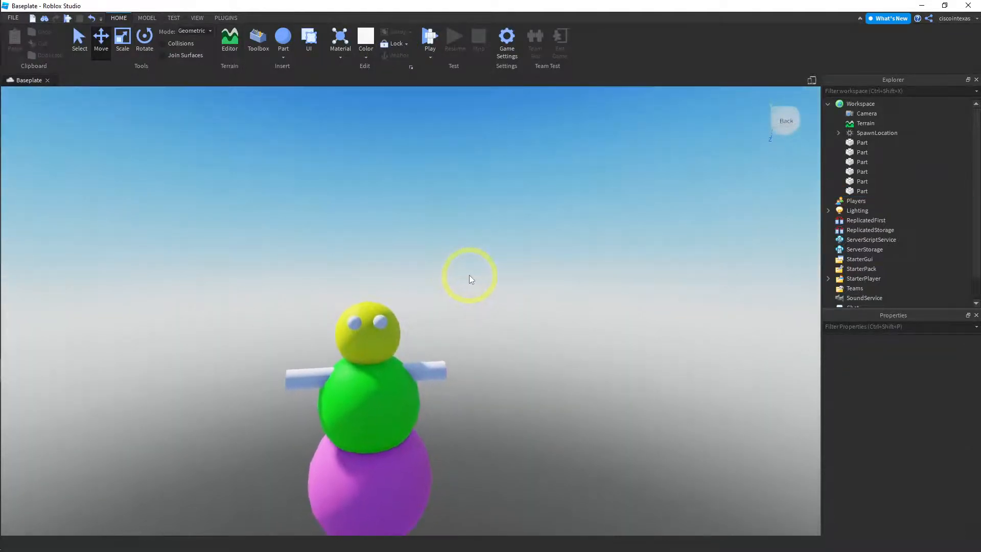
scroll(469, 275, down, 2)
scroll(469, 275, down, 1)
middle_drag(470, 287, 470, 271)
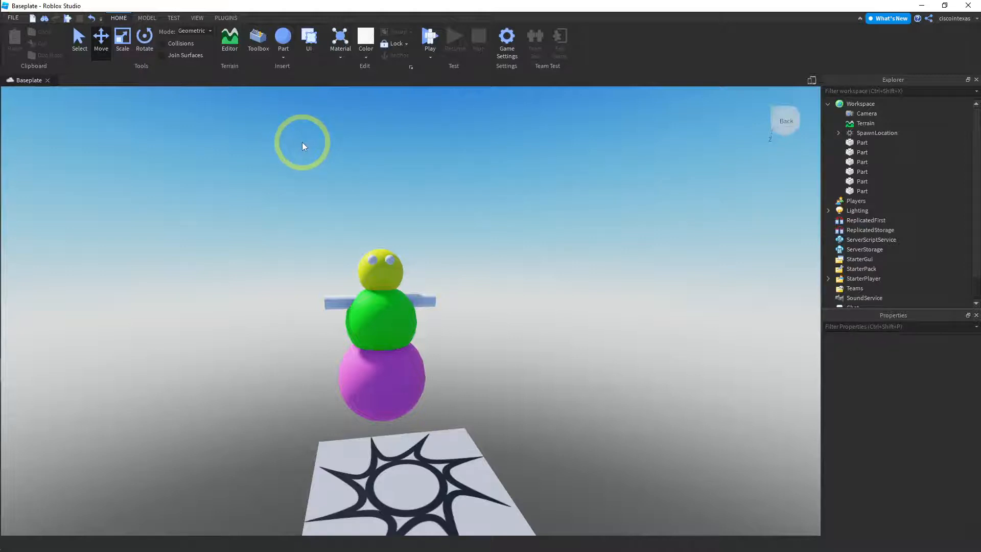
click(253, 44)
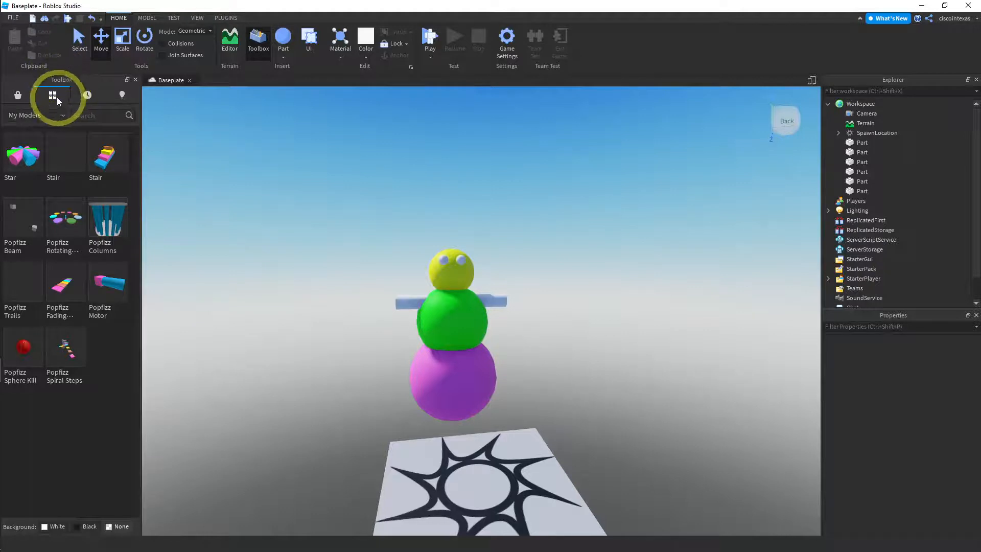
click(18, 97)
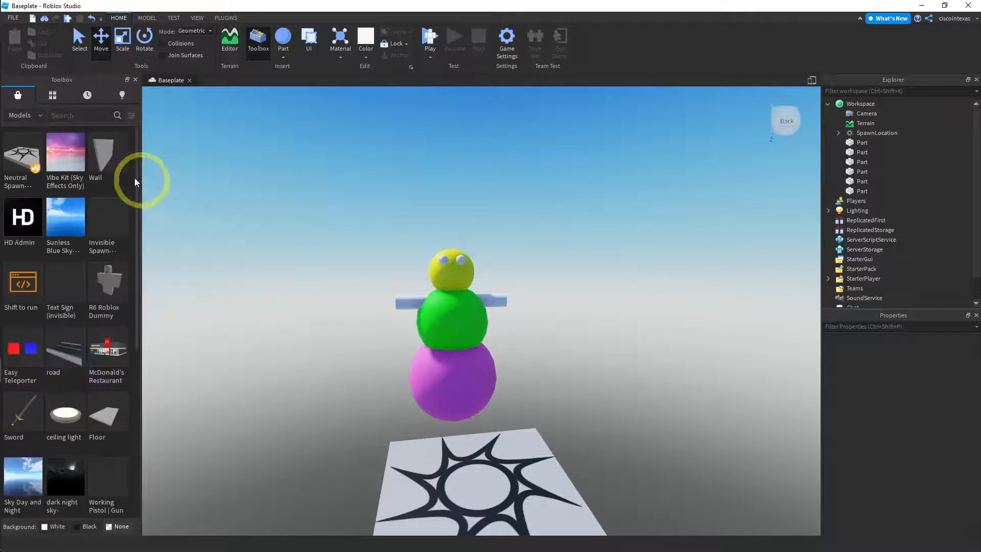
click(39, 113)
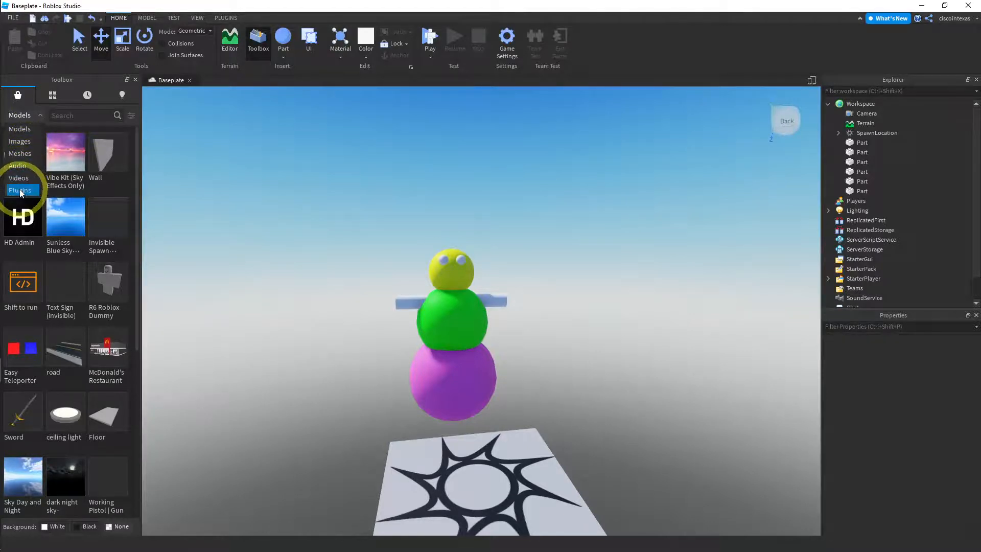
click(15, 128)
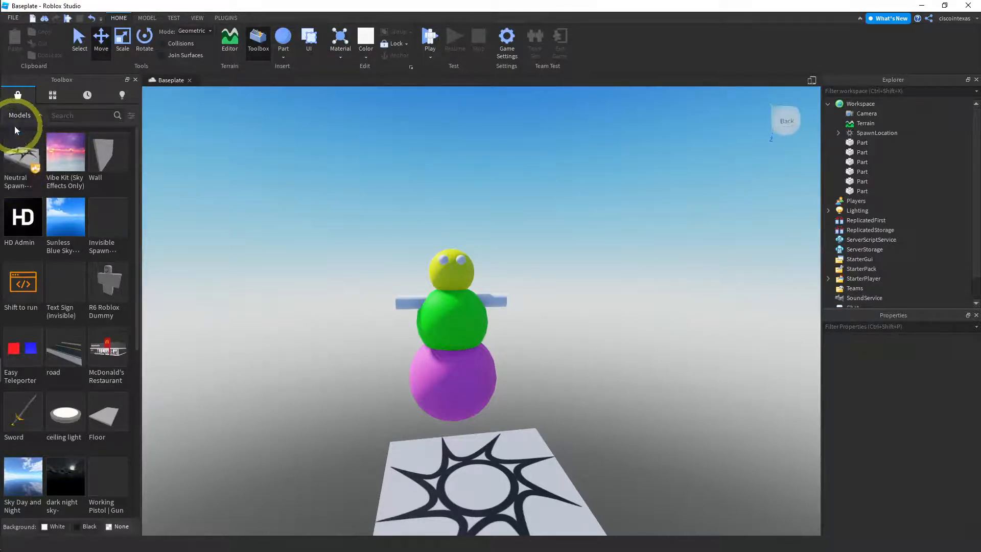
click(78, 115)
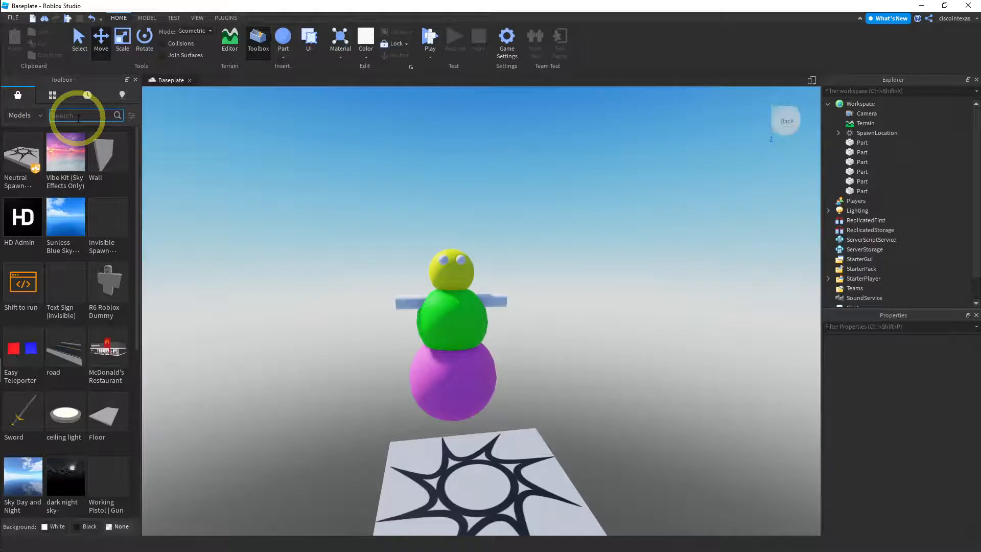
text(hat)
key(Return)
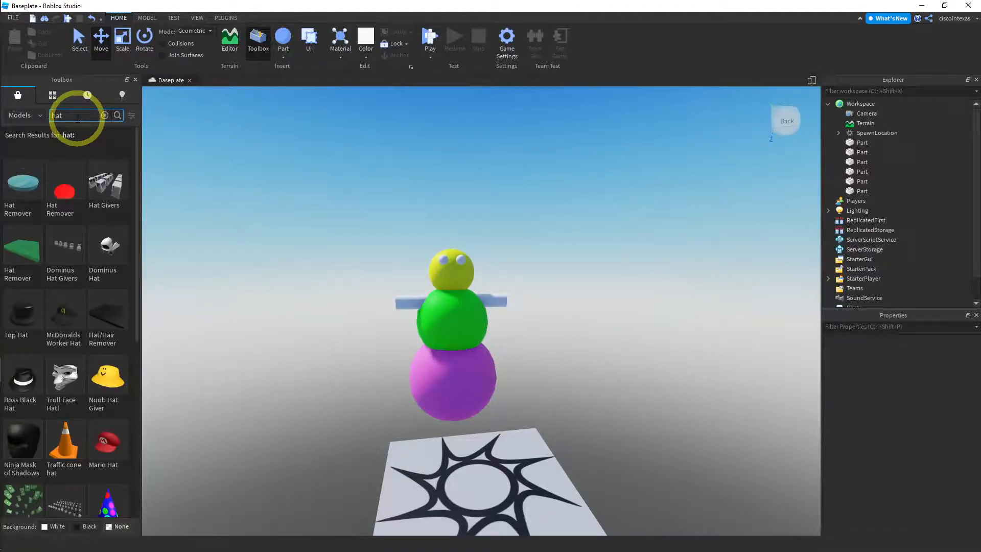
Preview the details of the Top Hat model in the search results and close the preview
mouse_move(31, 329)
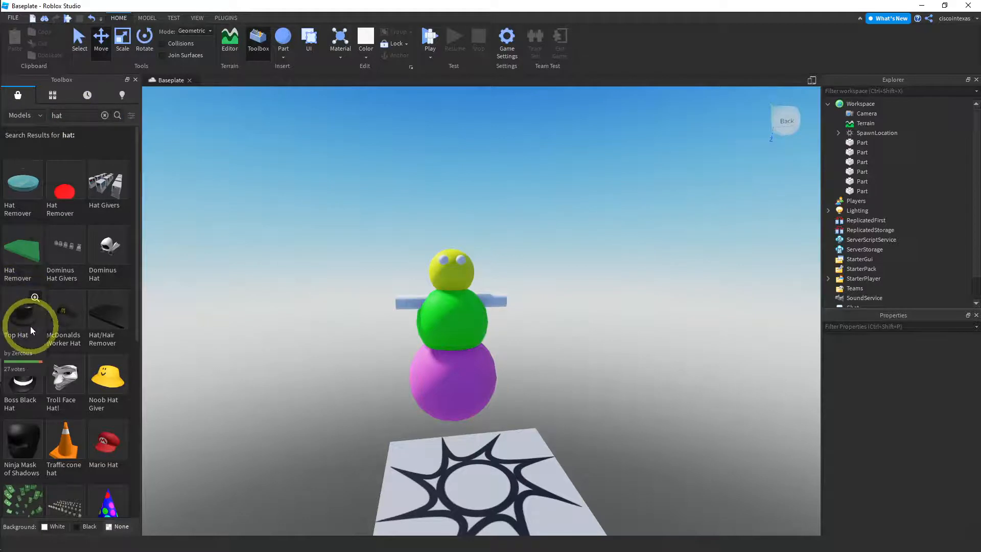
click(35, 299)
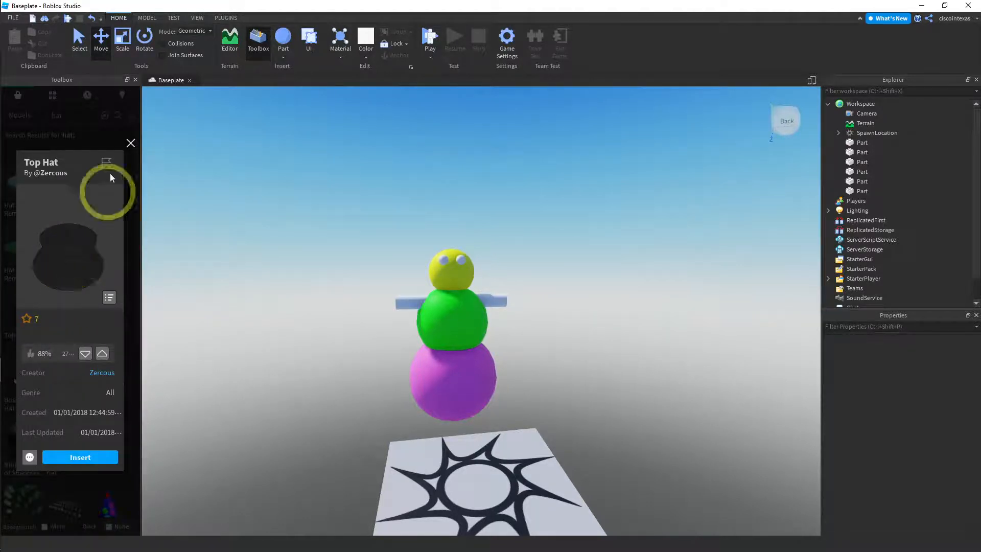
click(131, 143)
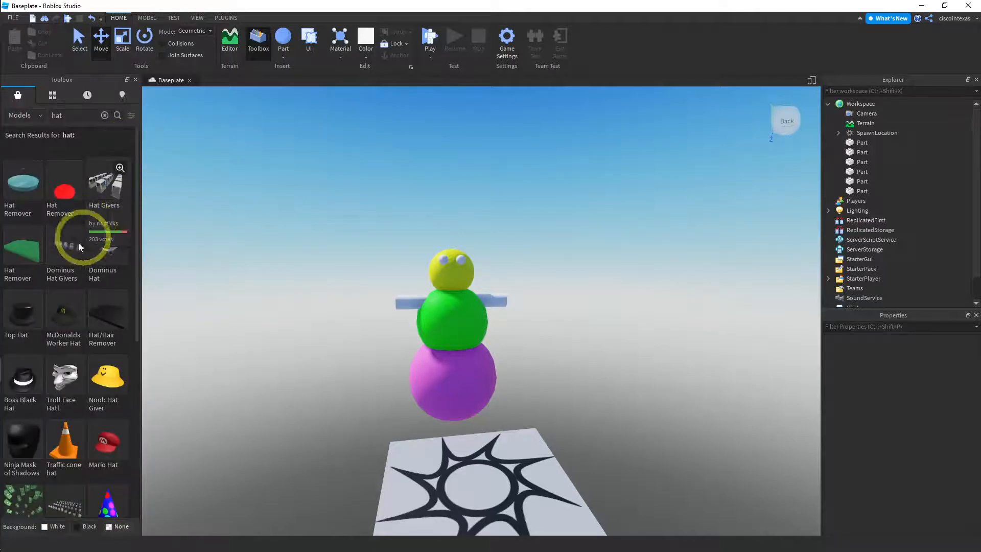
Insert the Top Hat model on top of the yellow head, close the Toolbox, and deselect the hat
mouse_move(60, 274)
mouse_move(21, 320)
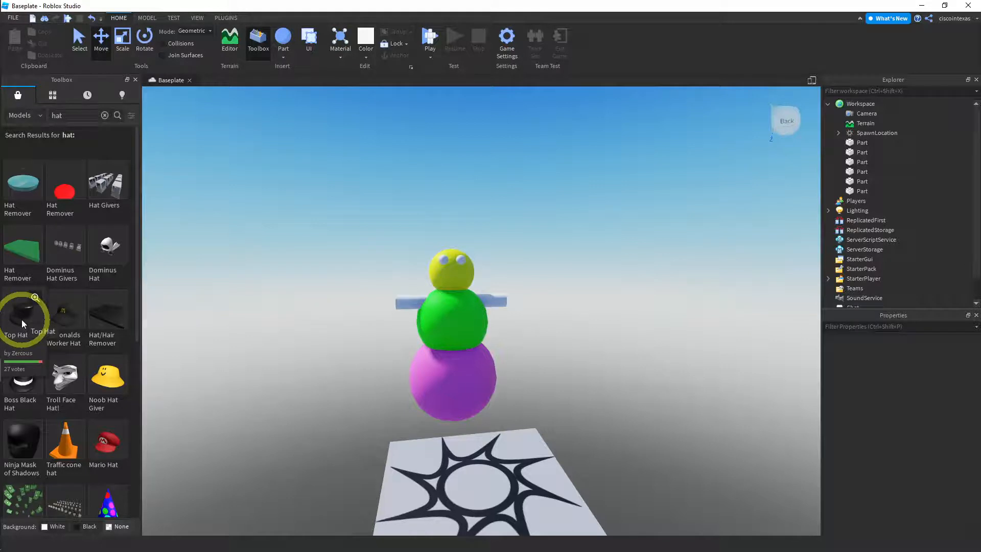
click(22, 320)
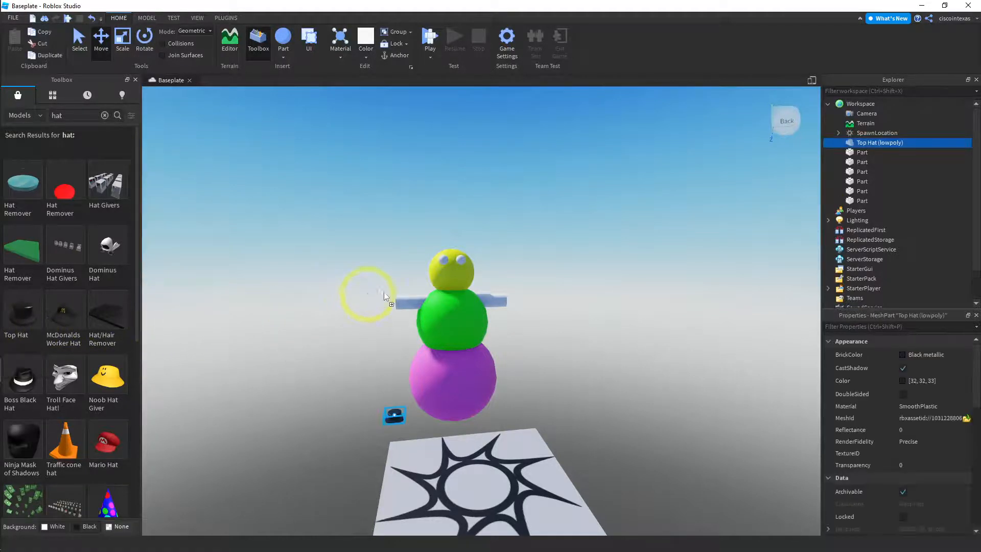
click(452, 271)
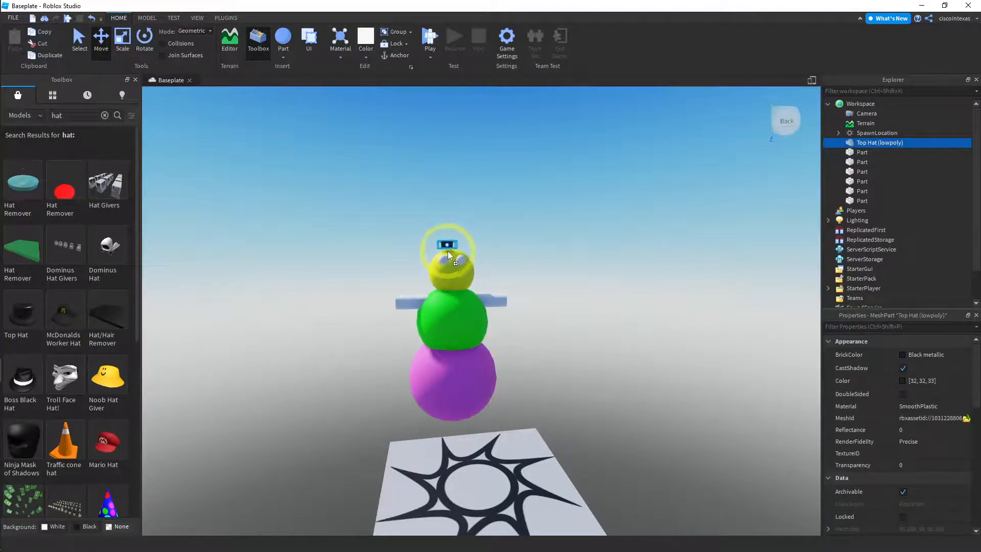
drag(451, 252, 453, 253)
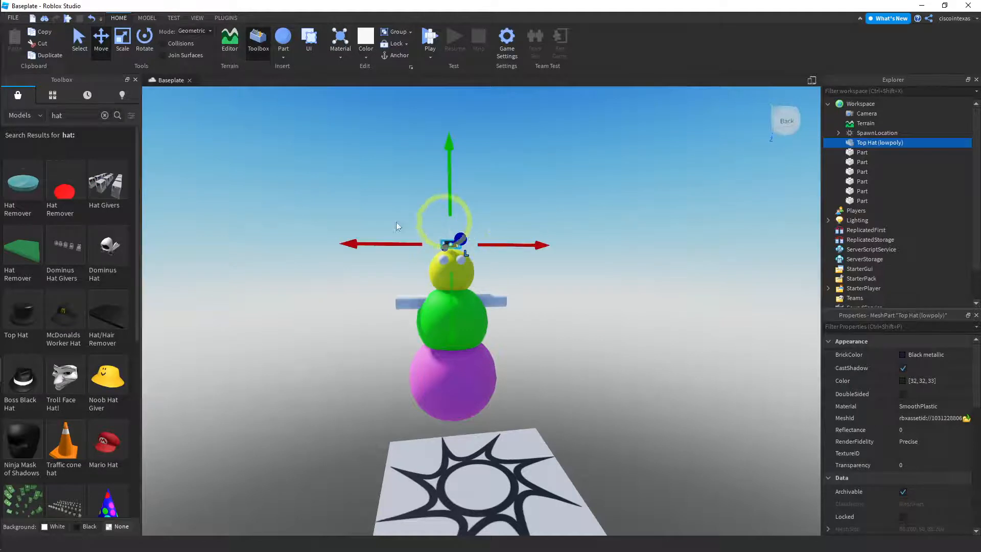
click(135, 81)
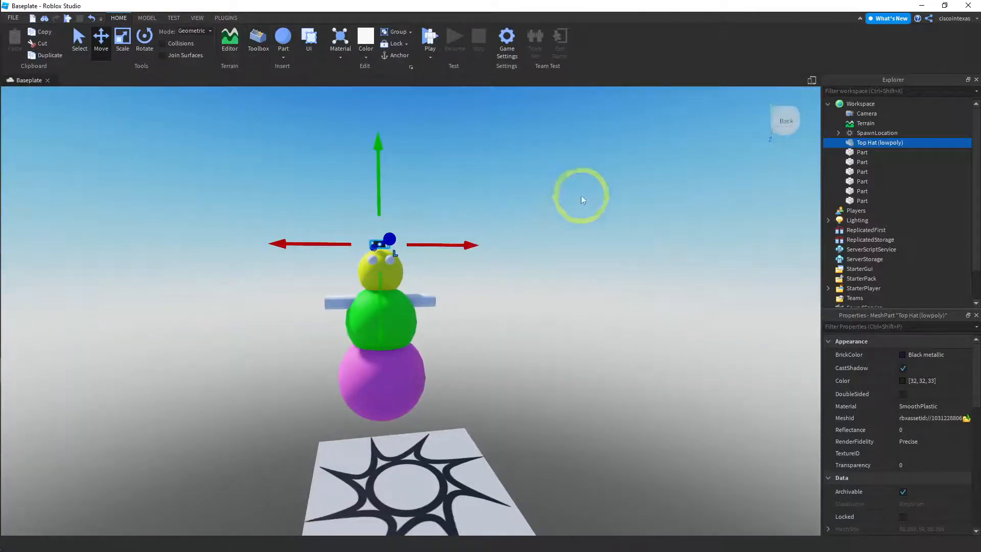
click(503, 284)
Move the top hat backward along the Z axis toward the centre of the yellow head and deselect it
scroll(501, 271, up, 5)
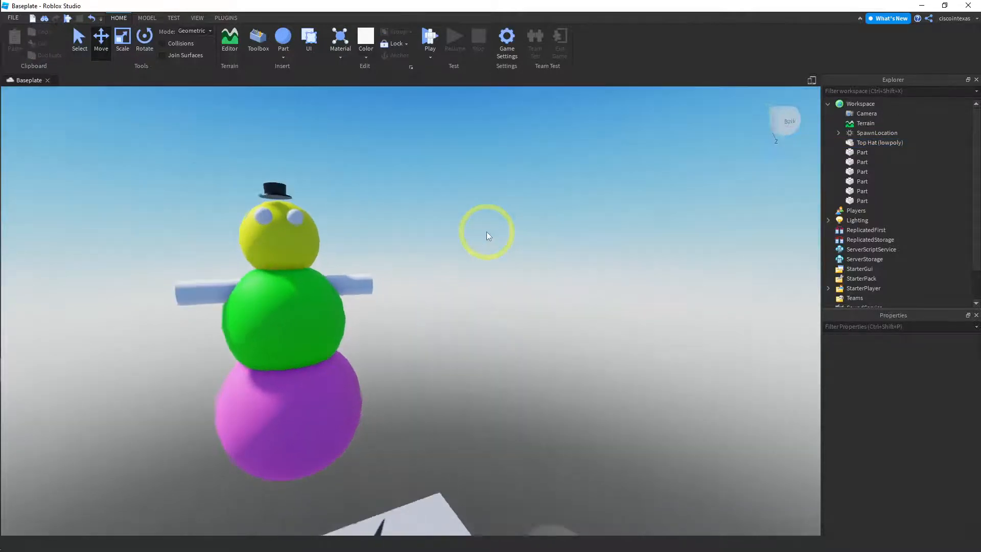
key(e)
key(a)
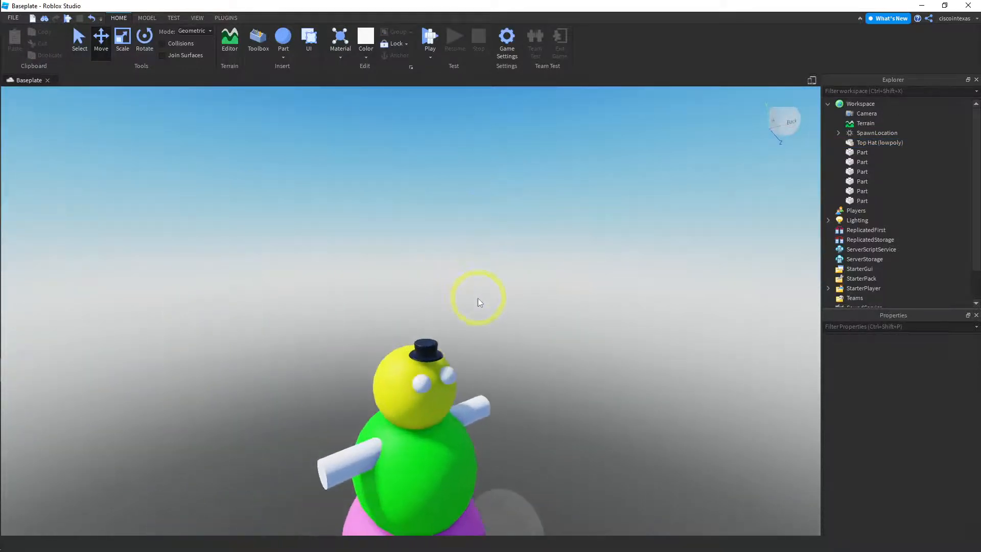
right_drag(477, 298, 481, 299)
key(a)
click(504, 346)
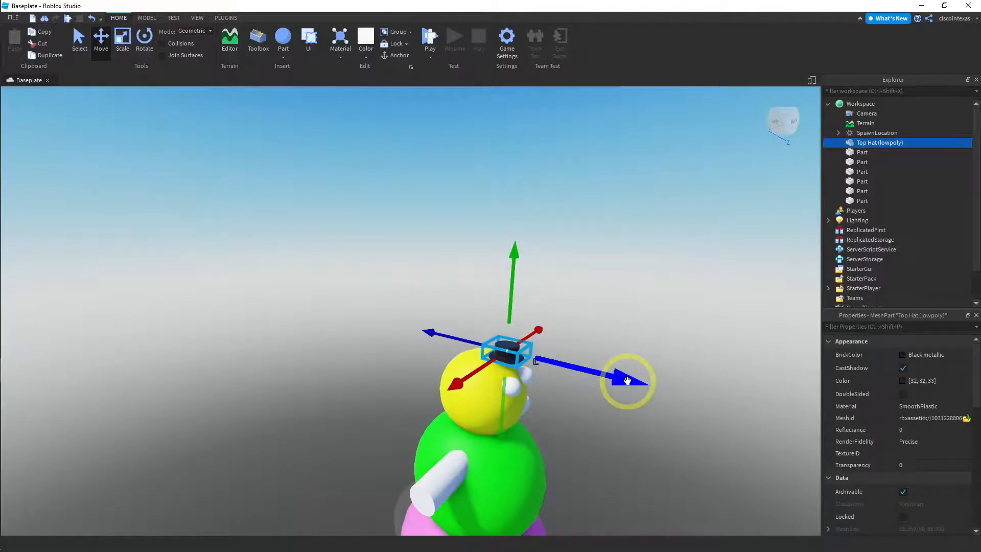
drag(620, 381, 593, 379)
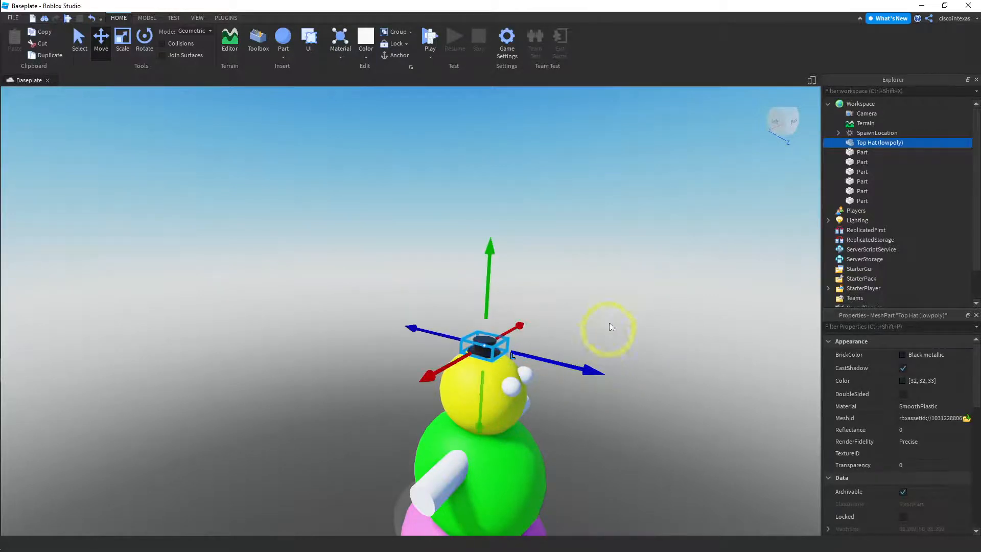
key(a)
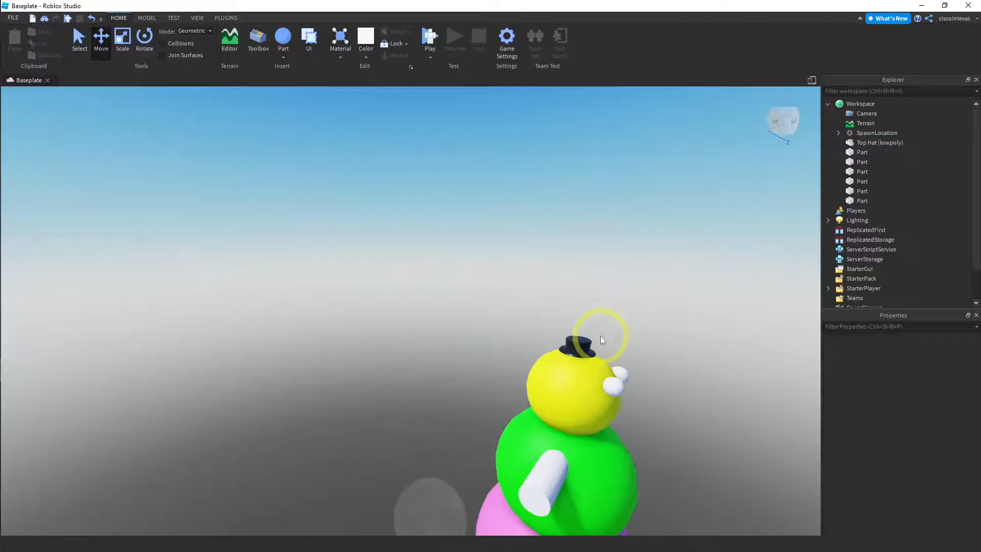
Scale the top hat wider, deeper and taller to suit the yellow head, and deselect it
key(d)
key(a)
right_drag(522, 343, 498, 352)
key(d)
key(d)
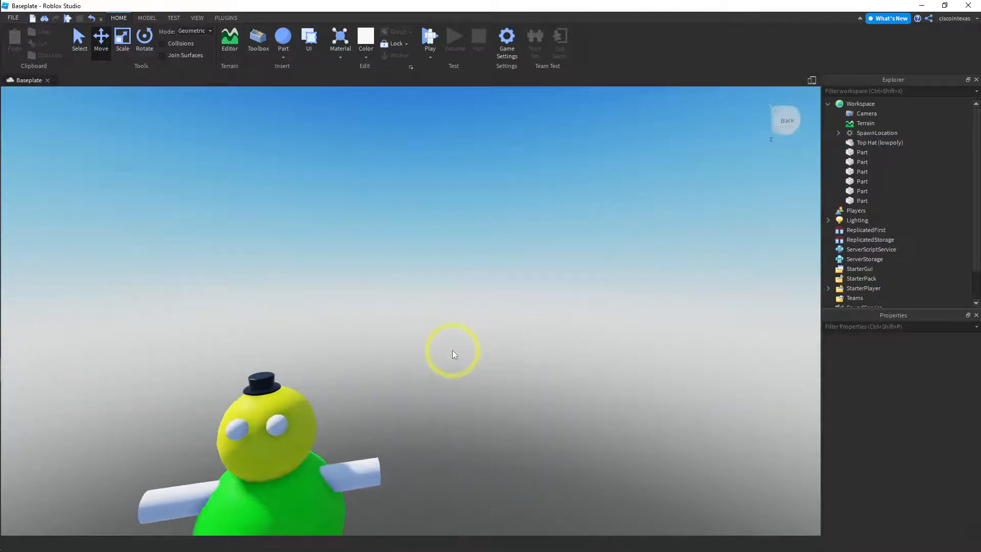
key(a)
key(a)
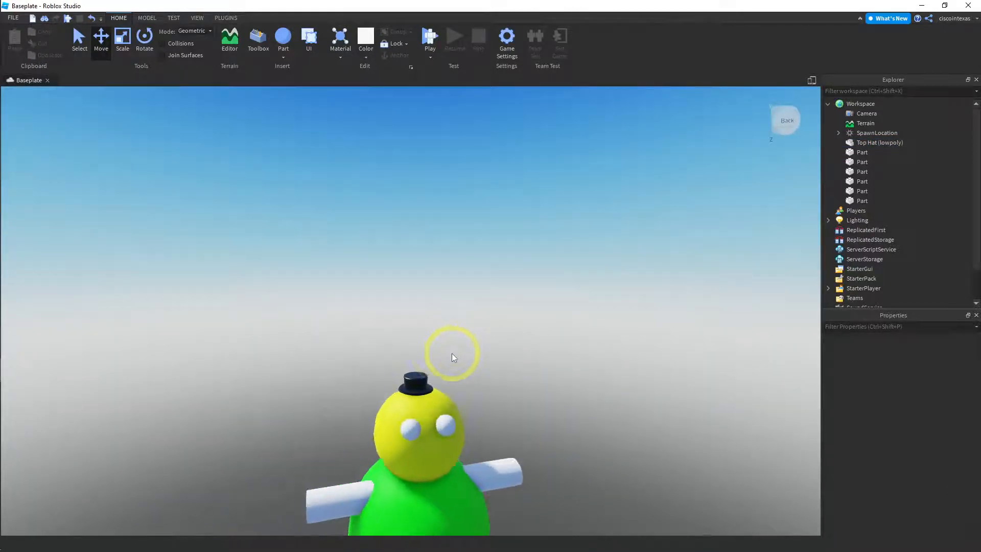
click(517, 382)
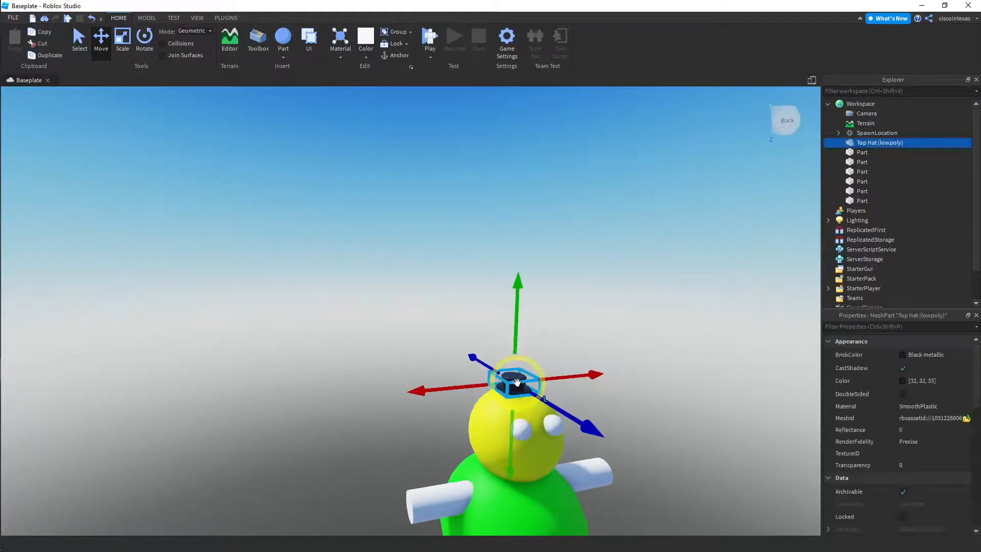
click(123, 50)
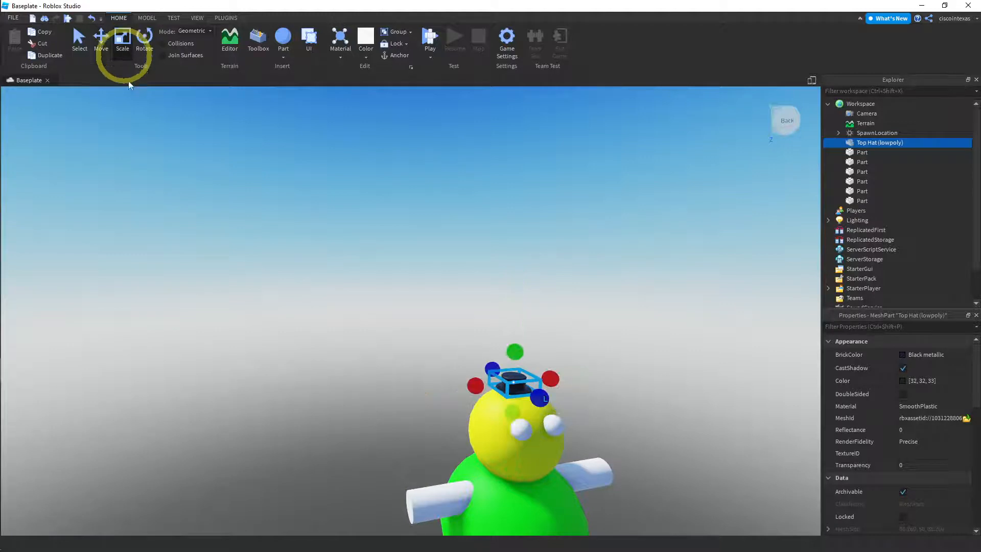
drag(479, 388, 465, 387)
drag(549, 378, 550, 404)
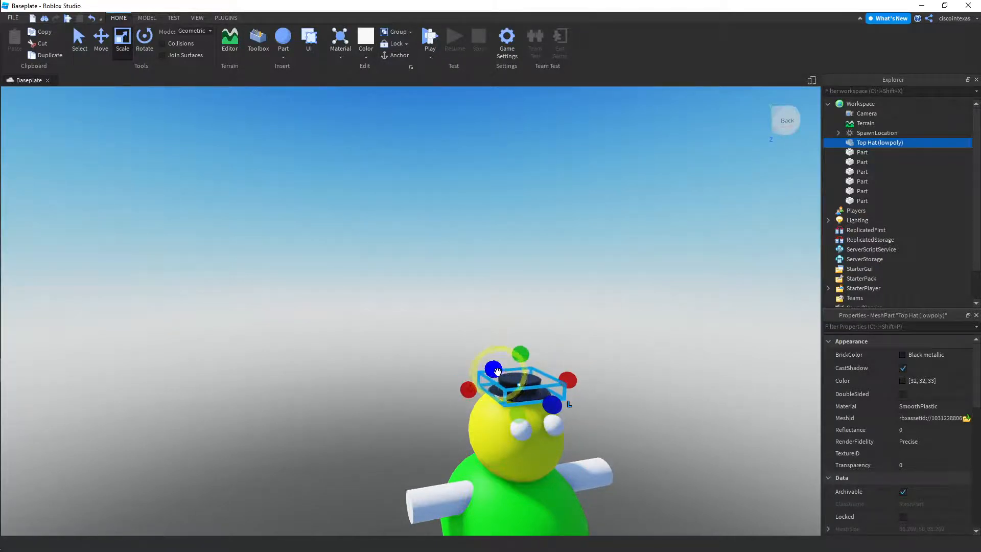
drag(495, 371, 517, 335)
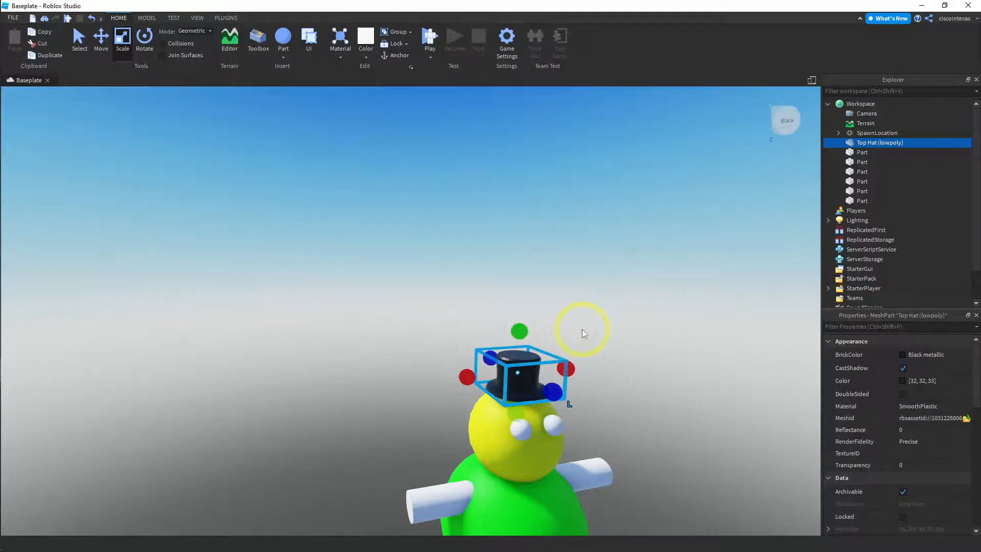
click(582, 329)
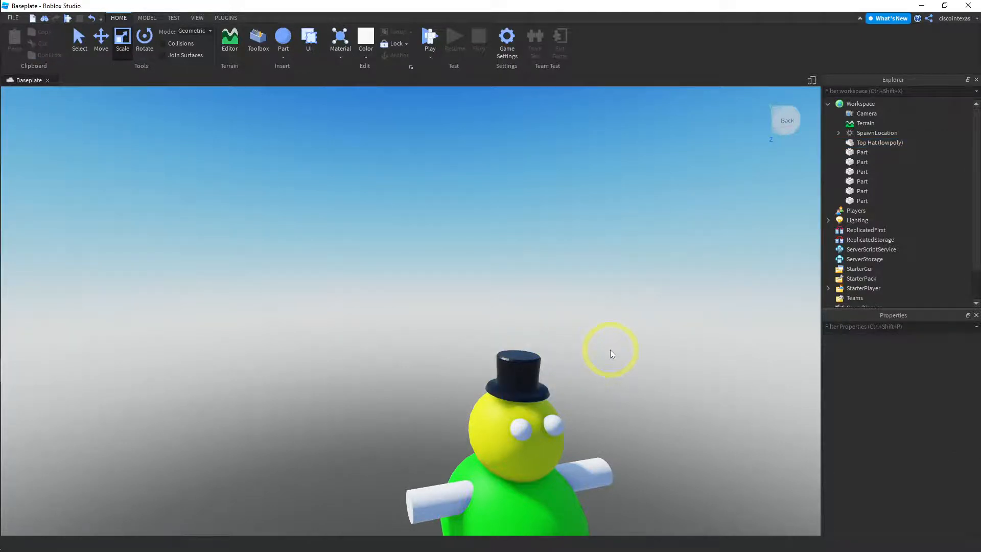
Lower the top hat slightly along the vertical axis onto the yellow head and deselect it
key(a)
key(d)
key(e)
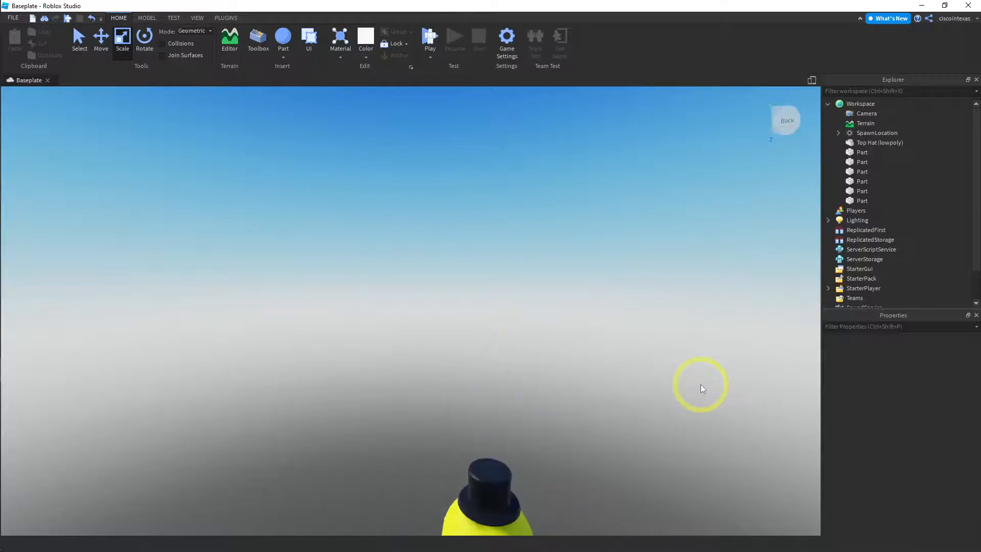
key(q)
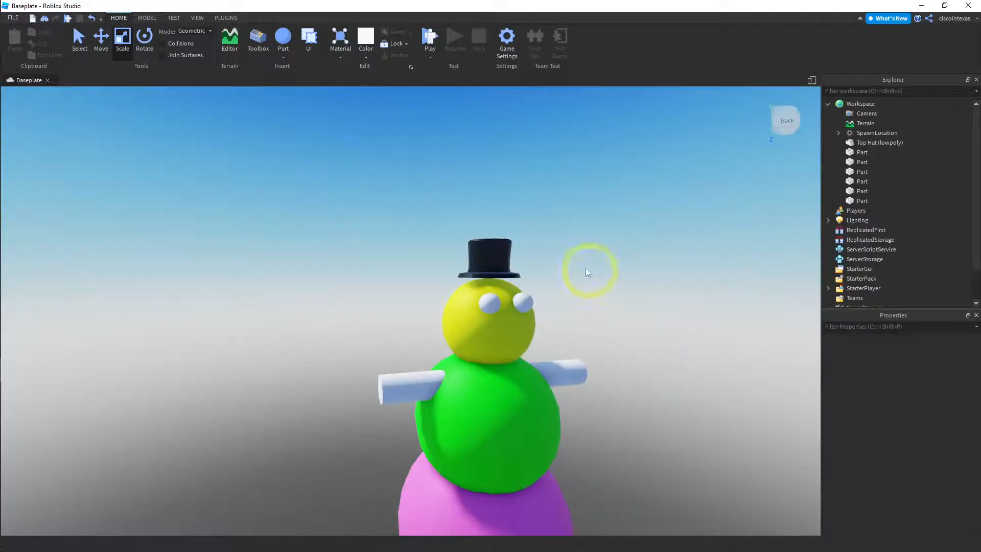
click(492, 256)
click(101, 40)
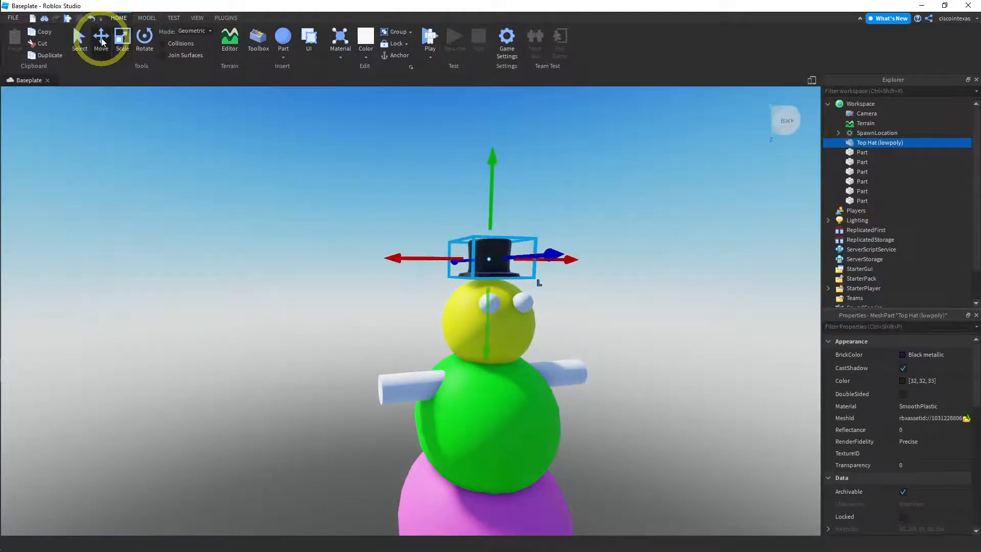
drag(492, 159, 493, 165)
click(578, 174)
Nudge the top hat slightly backward along the Z axis, deselect it, and check the snowman from behind
right_drag(578, 173, 647, 208)
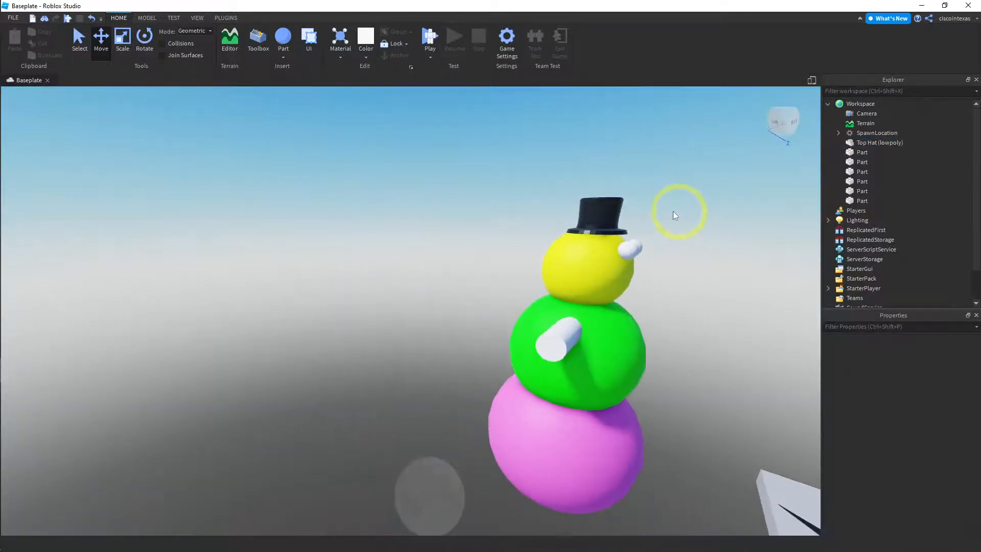
click(610, 212)
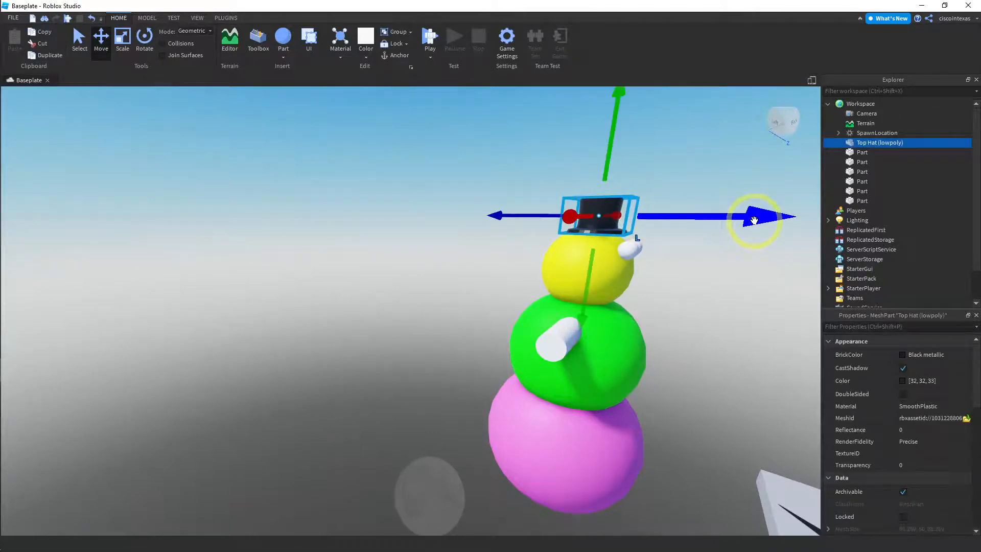
click(698, 247)
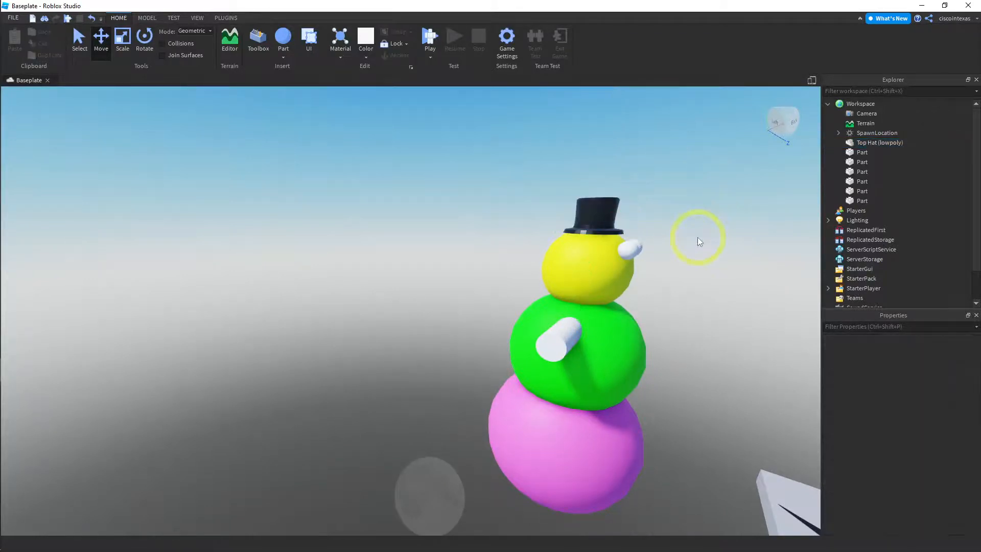
key(e)
right_drag(698, 256, 548, 229)
key(a)
key(s)
key(a)
Nudge the top hat slightly to fine-tune its seat on the yellow head and deselect it
key(a)
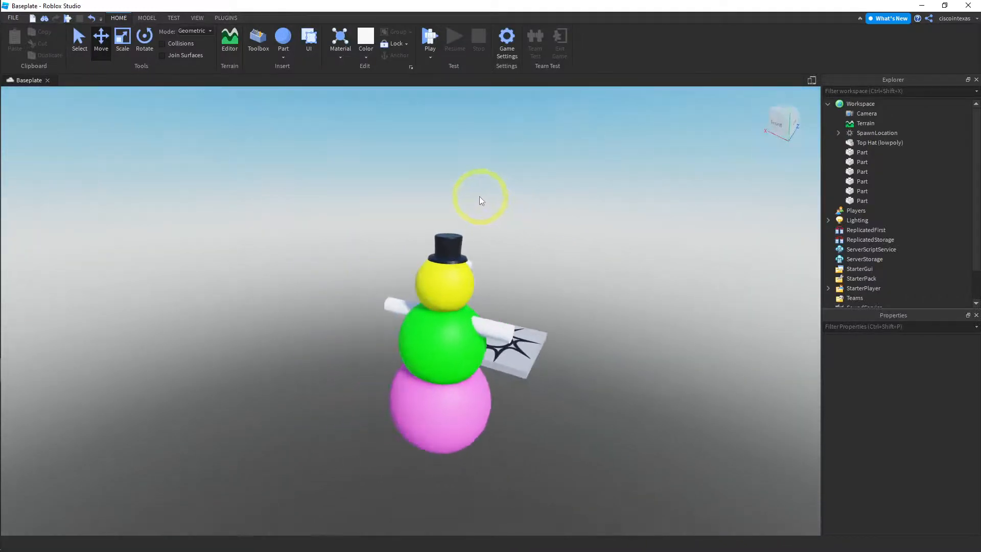
key(d)
key(a)
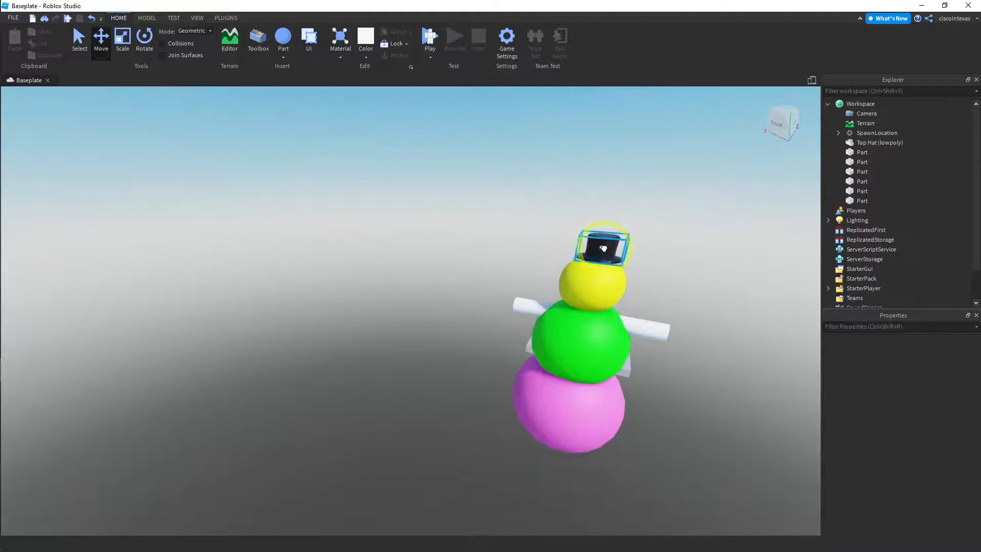
click(601, 235)
drag(746, 260, 745, 261)
click(691, 191)
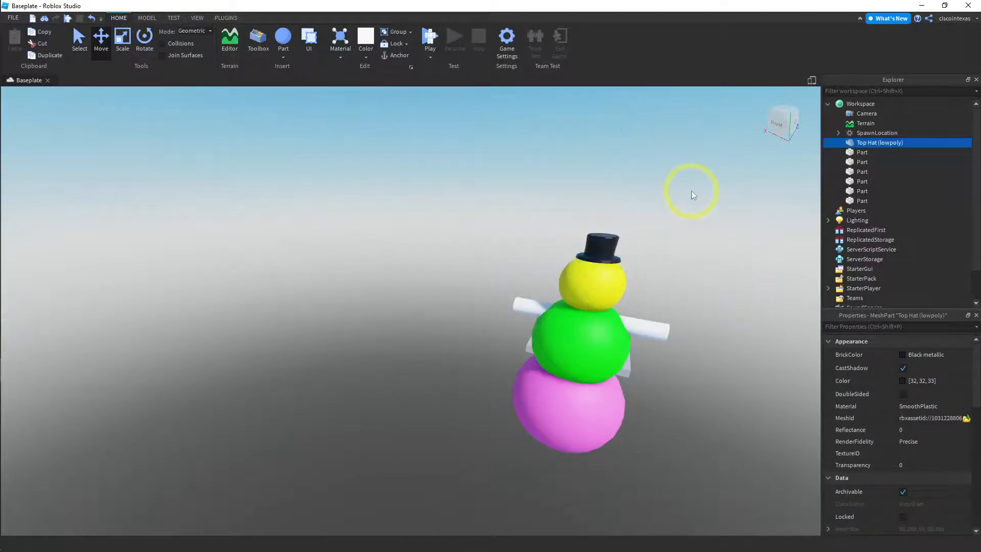
Examine the assembled snowman from several sides and from the front to check the hat, eyes and arms
key(a)
right_drag(575, 189, 511, 150)
key(e)
key(w)
key(w)
key(a)
key(a)
key(a)
key(a)
key(e)
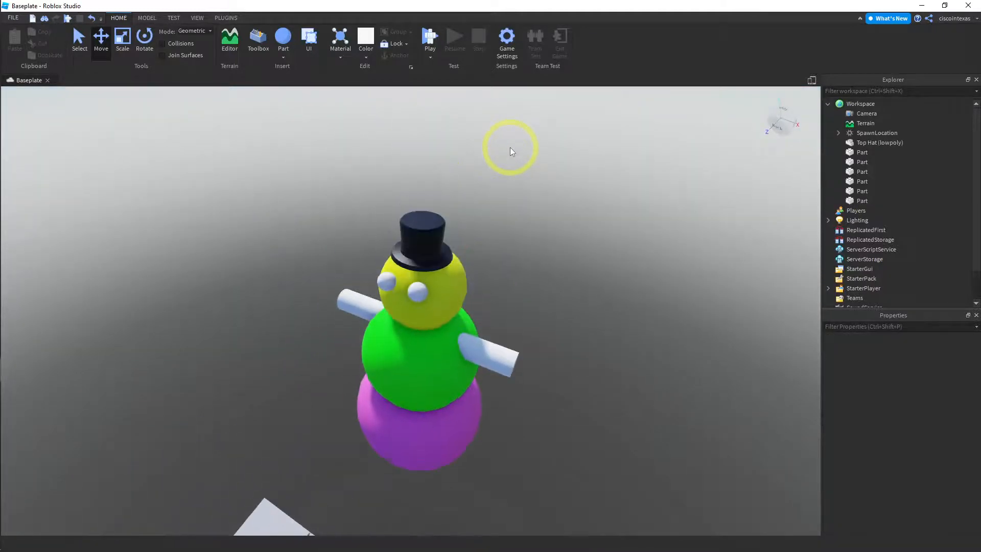
key(a)
right_drag(502, 198, 499, 185)
key(e)
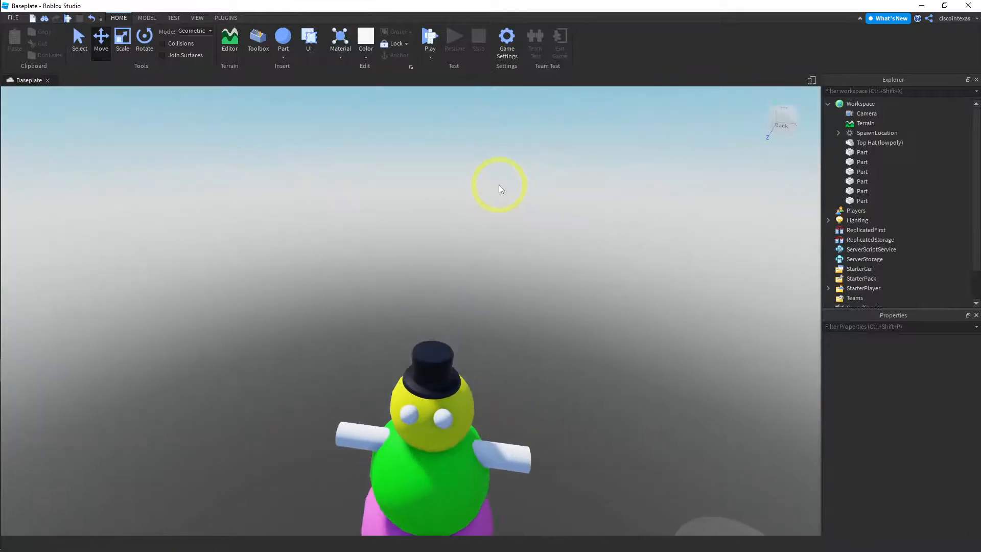
key(q)
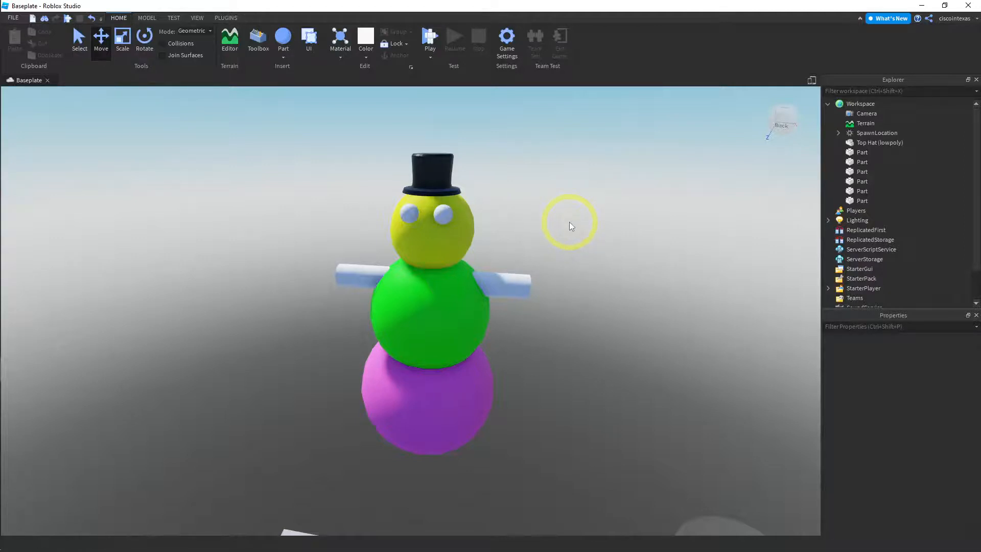
Group all the snowman's parts and the top hat into one model and rename it Snowman
drag(573, 147, 283, 442)
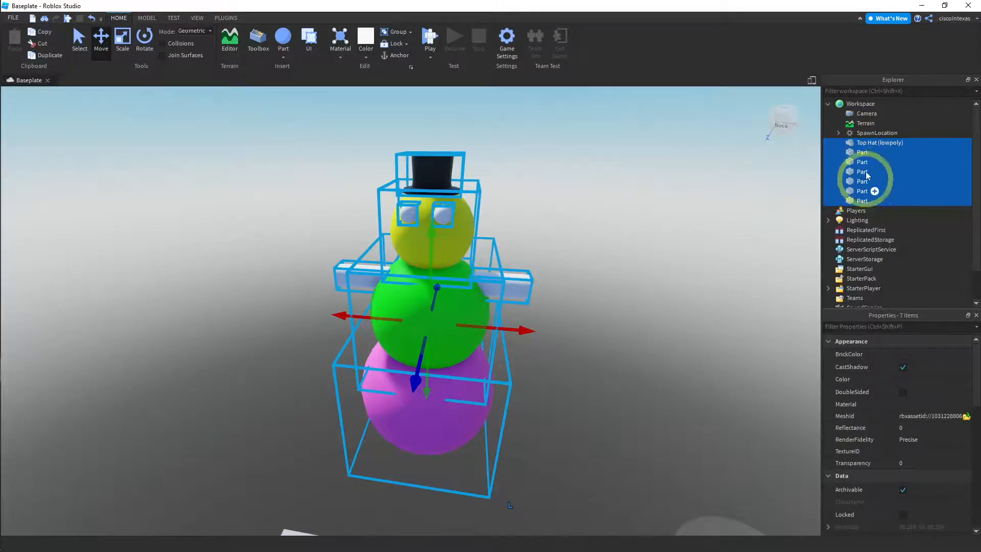
drag(574, 129, 236, 455)
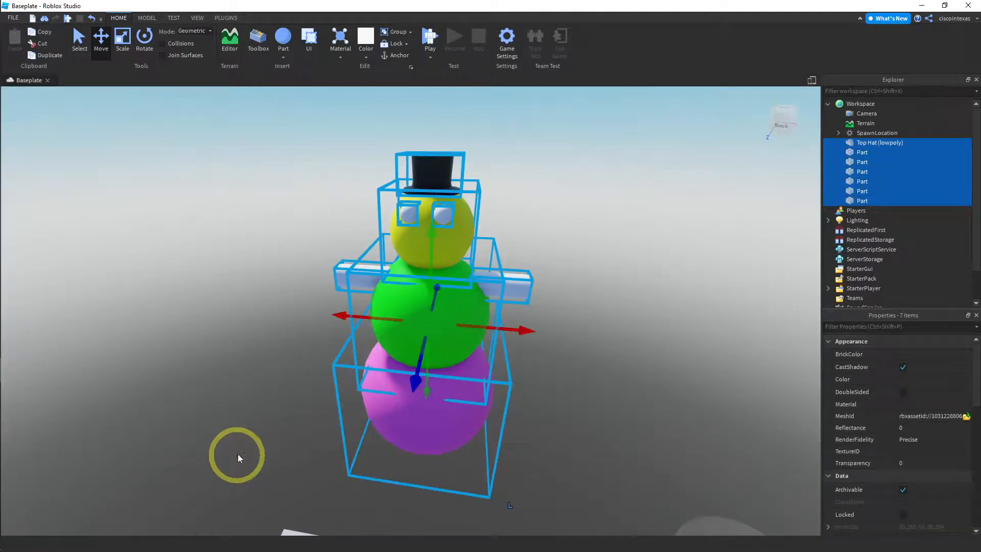
click(397, 33)
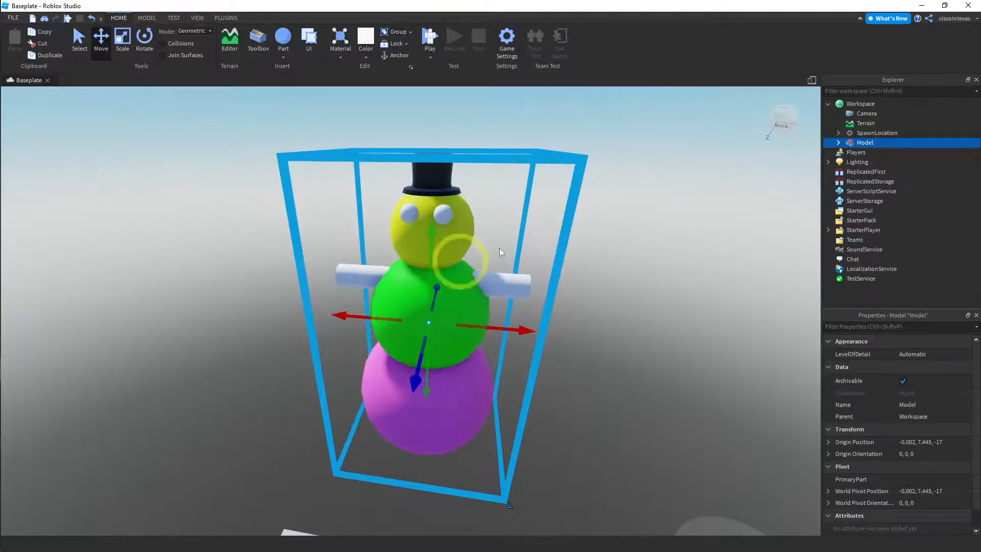
right_click(863, 145)
click(860, 205)
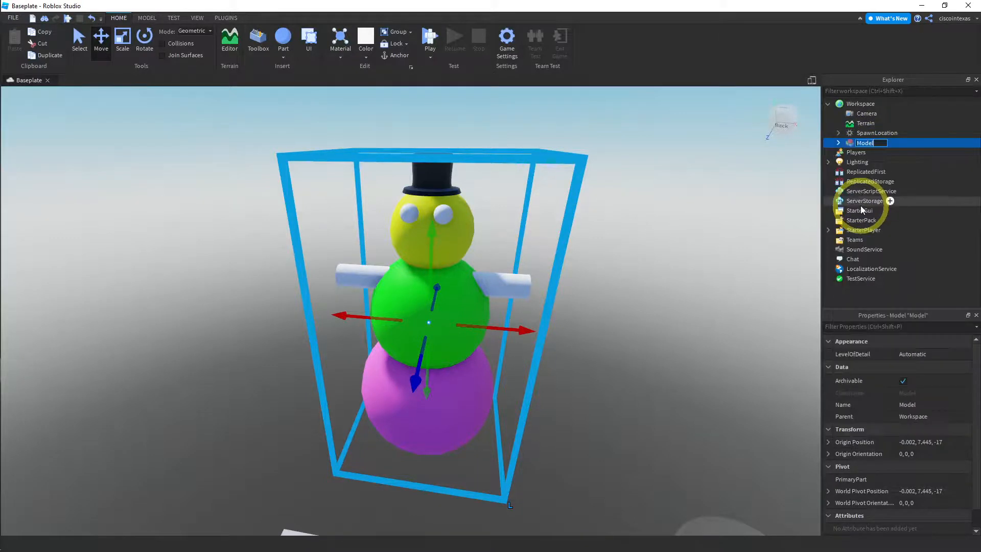
text(Snowman)
key(Return)
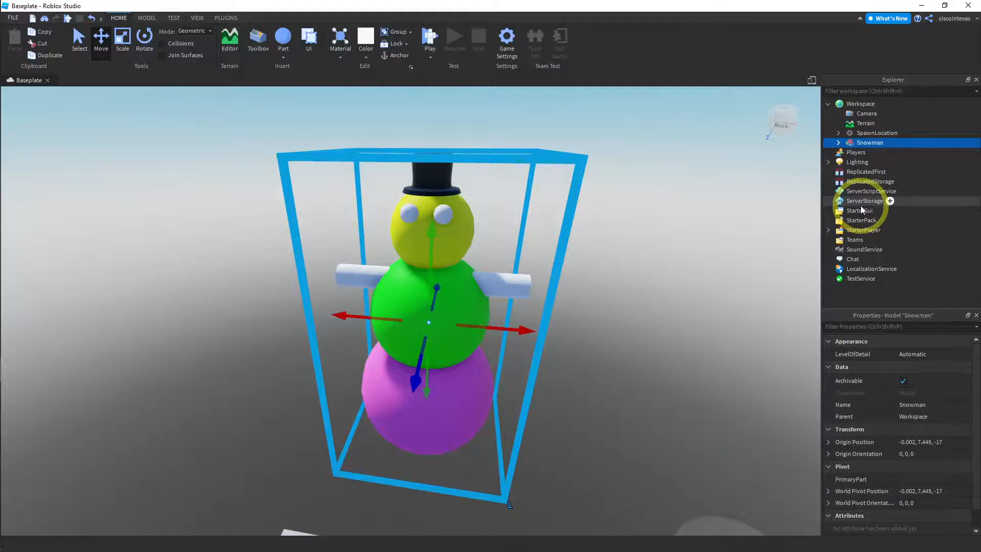
Save the Snowman model to Roblox under the title Snowman with Allow Copying switched on, and close the confirmation
right_click(862, 145)
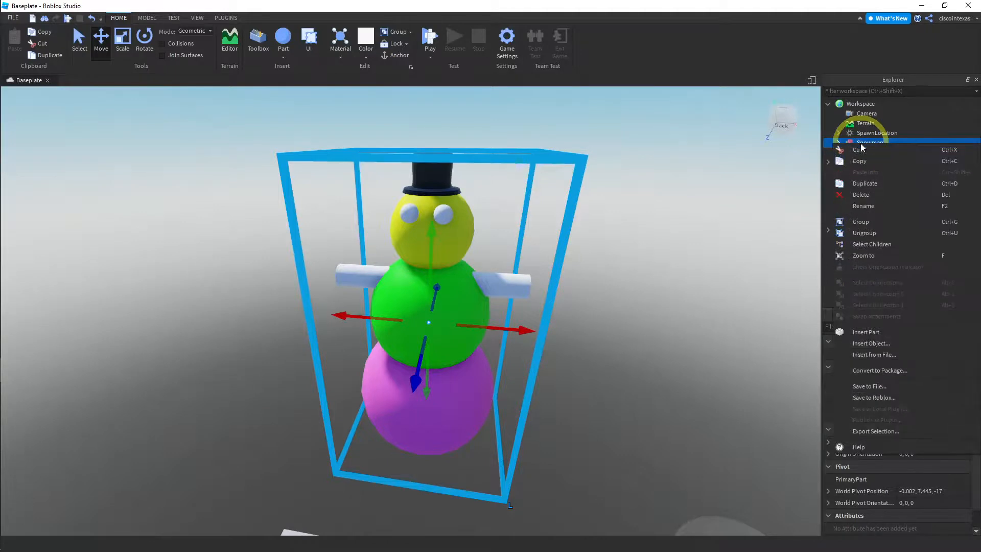
click(874, 399)
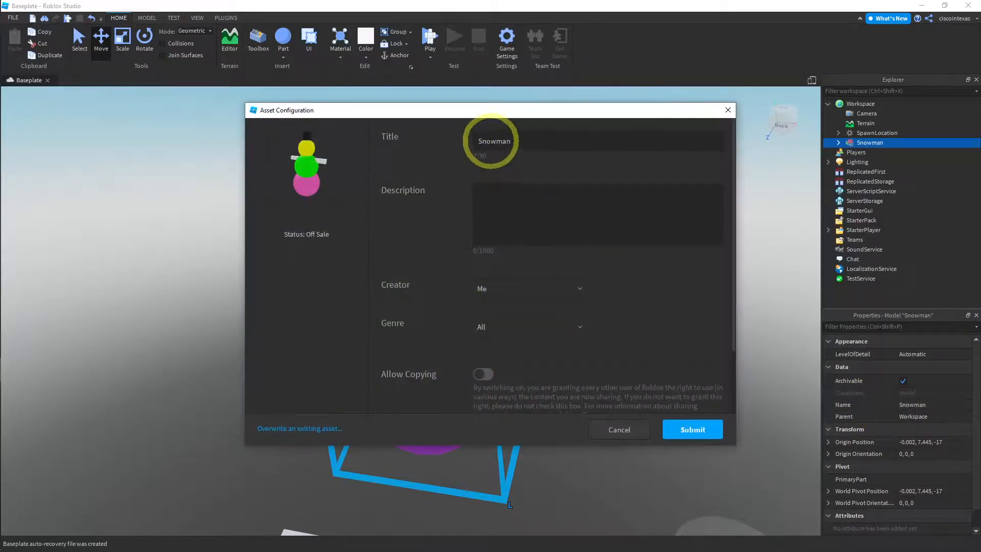
scroll(500, 351, down, 3)
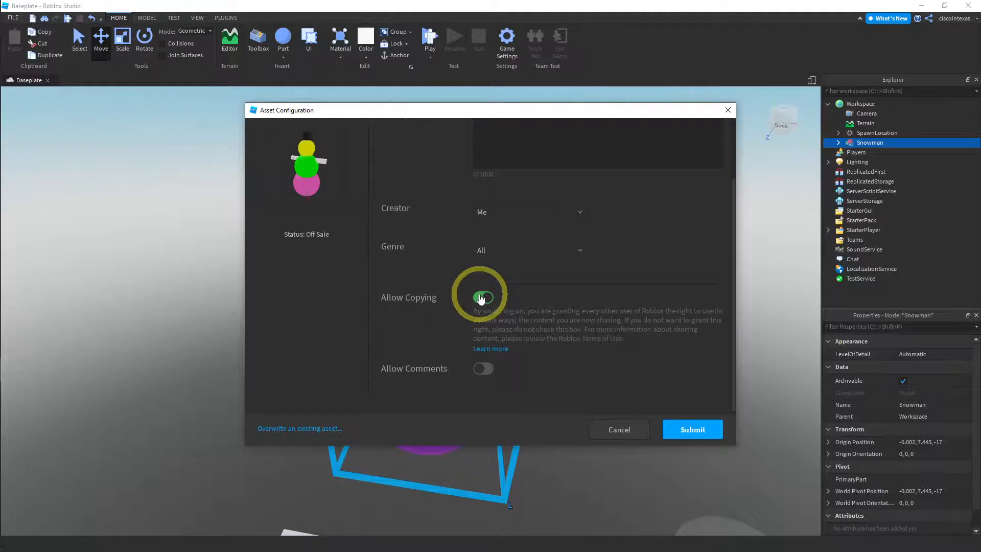
click(686, 431)
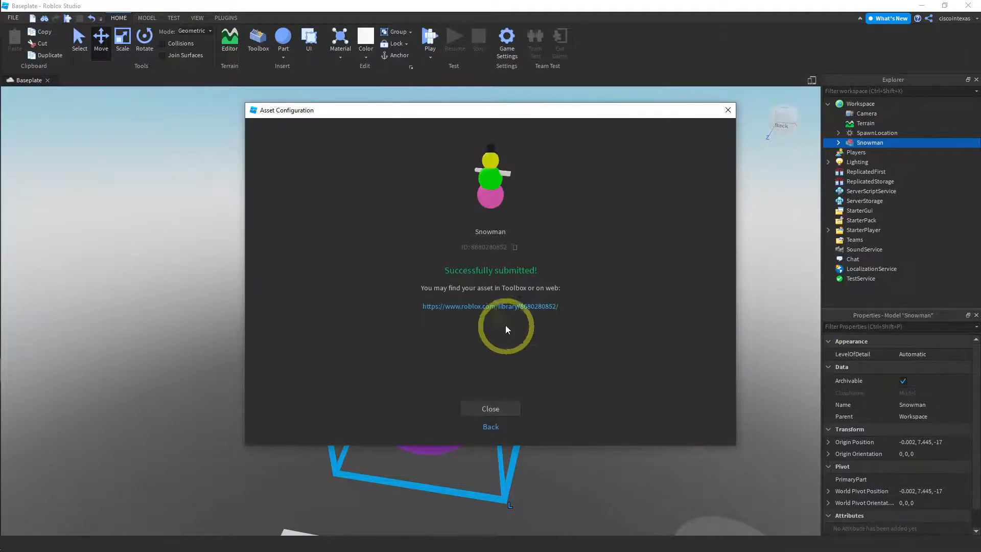
click(491, 408)
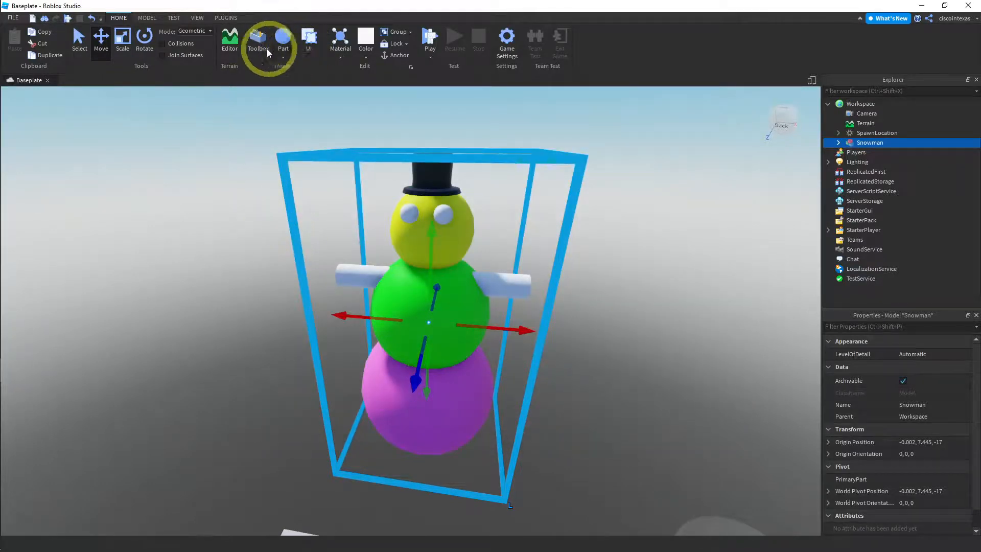
Find the saved Snowman in the inventory's My Models, preview its details and close the preview
click(258, 40)
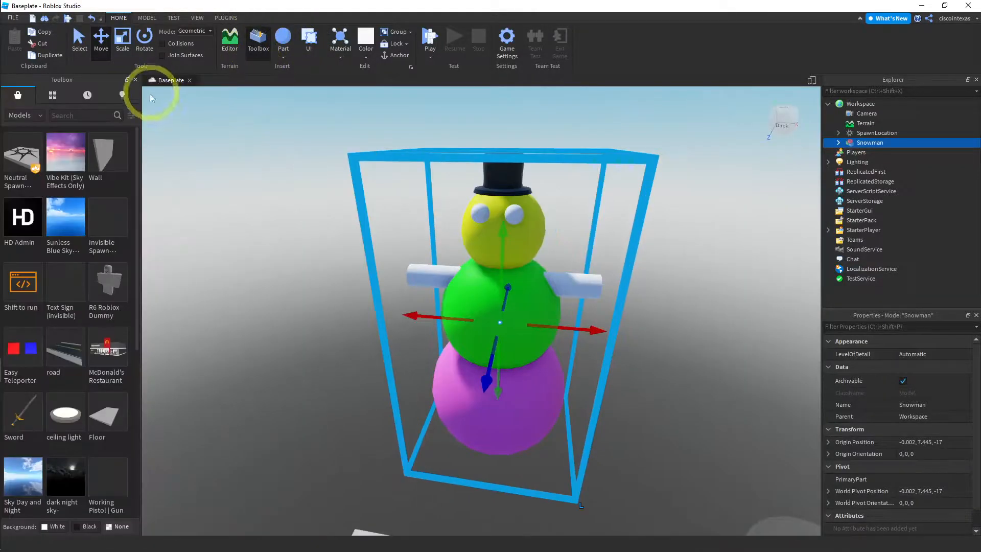
click(51, 96)
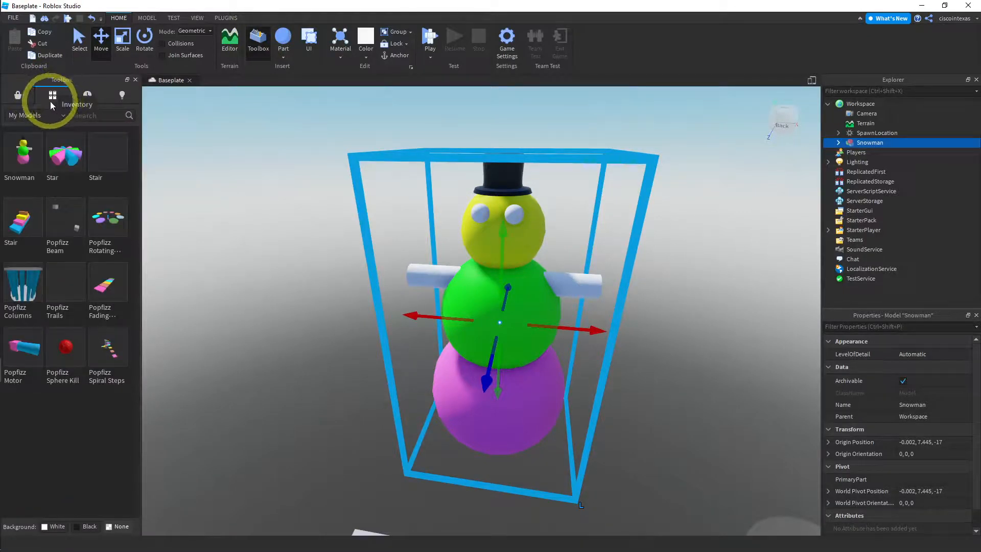
mouse_move(25, 148)
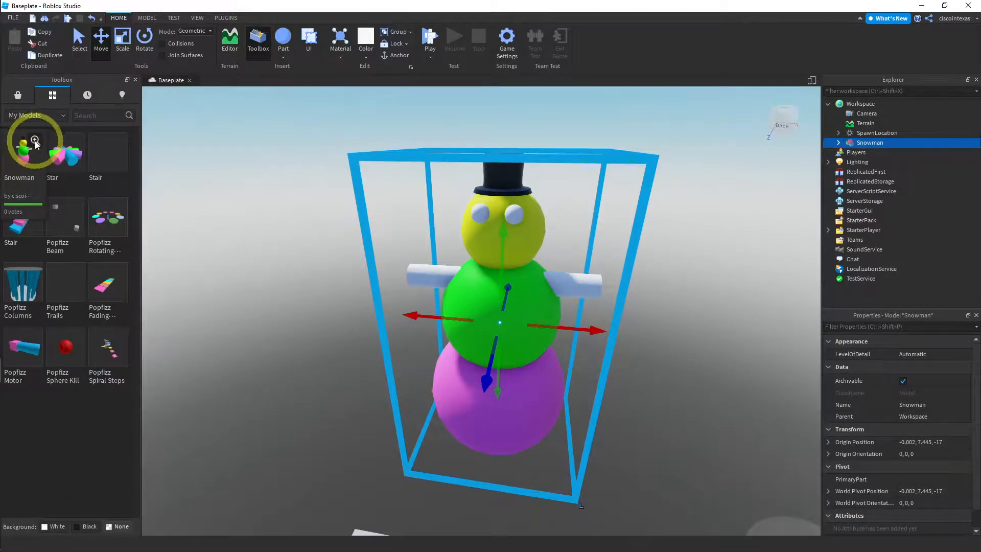
click(34, 140)
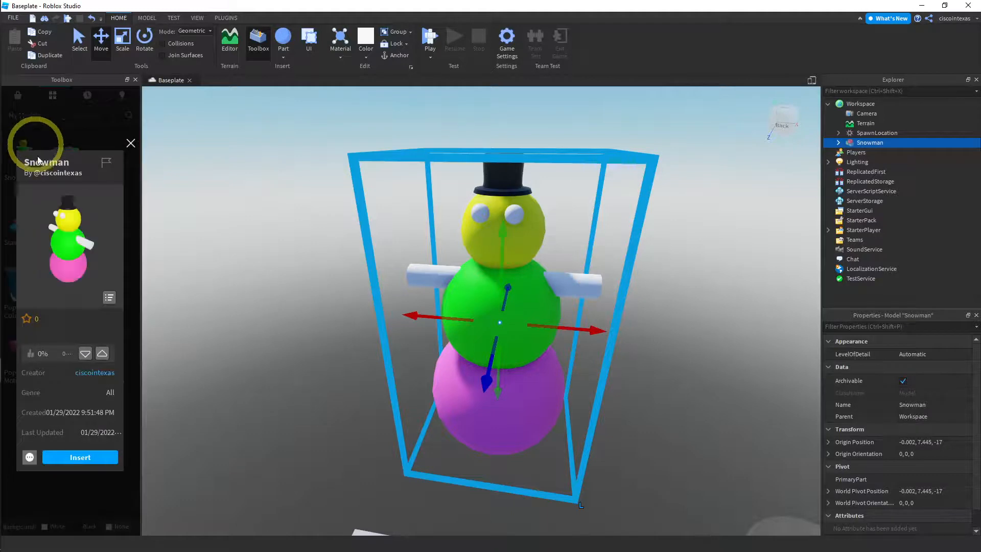
click(130, 144)
Insert a copy of the saved Snowman beside the original, close the Toolbox and delete the copy
scroll(219, 243, down, 5)
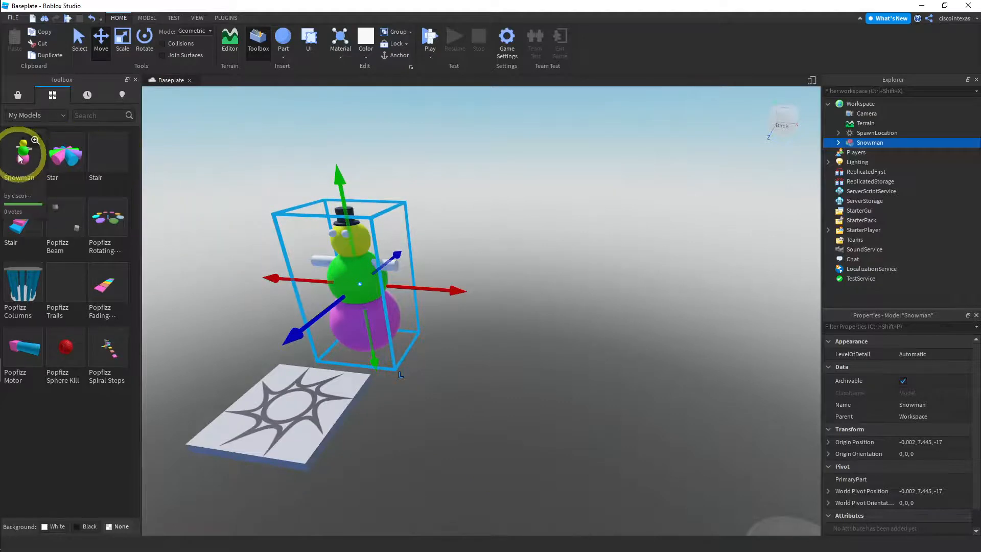
drag(23, 153, 480, 279)
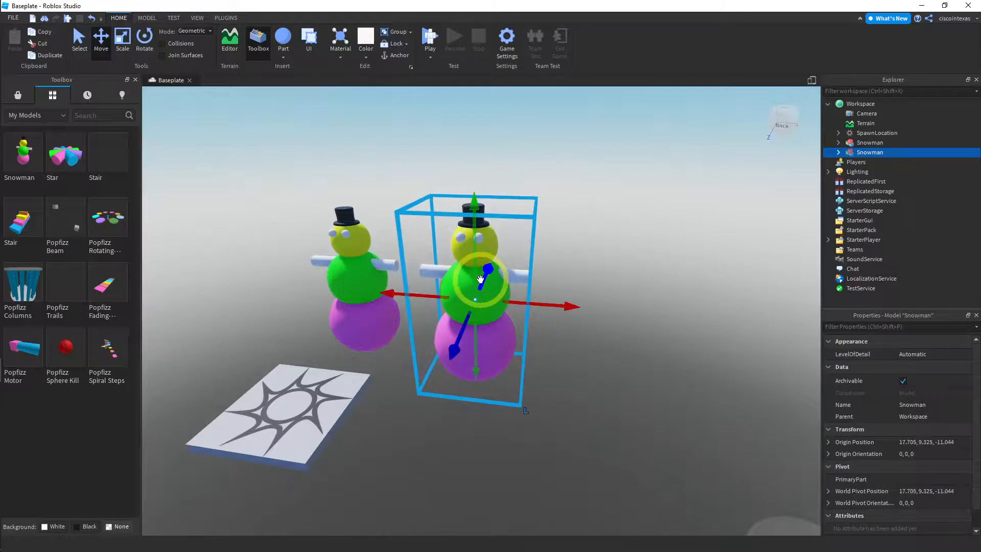
click(135, 81)
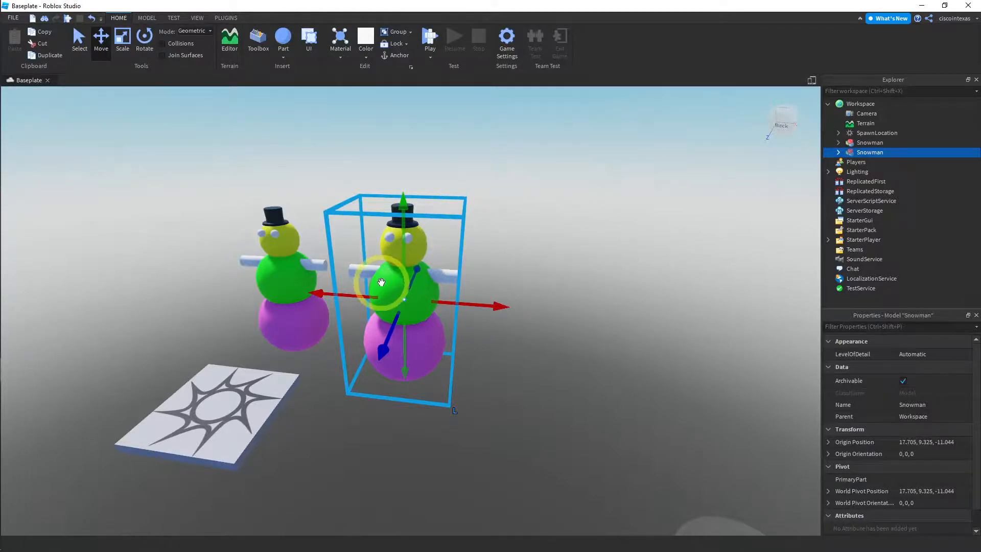
key(Delete)
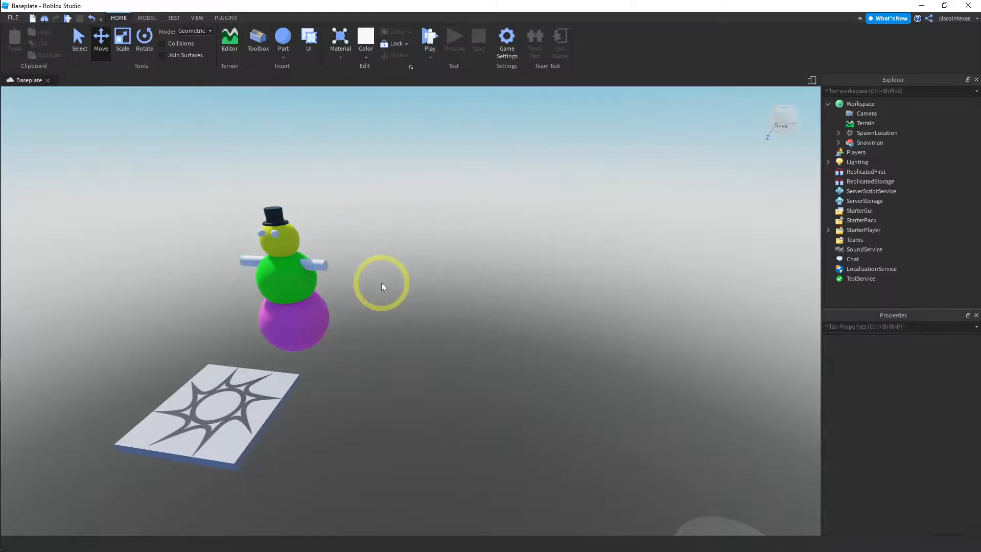
Rotate the whole Snowman model to -45 degrees about the X axis and deselect it
click(280, 278)
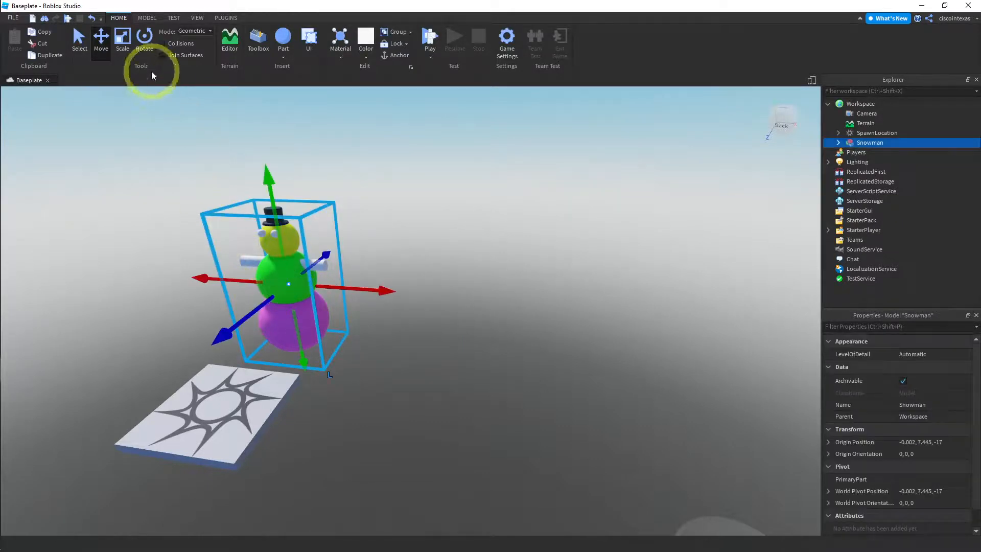
click(145, 44)
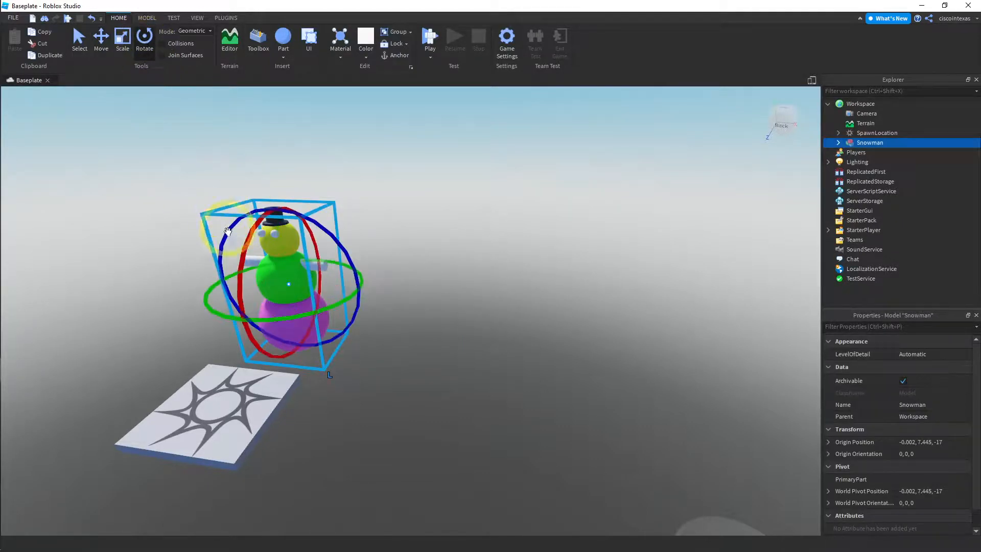
drag(239, 294, 251, 276)
click(422, 252)
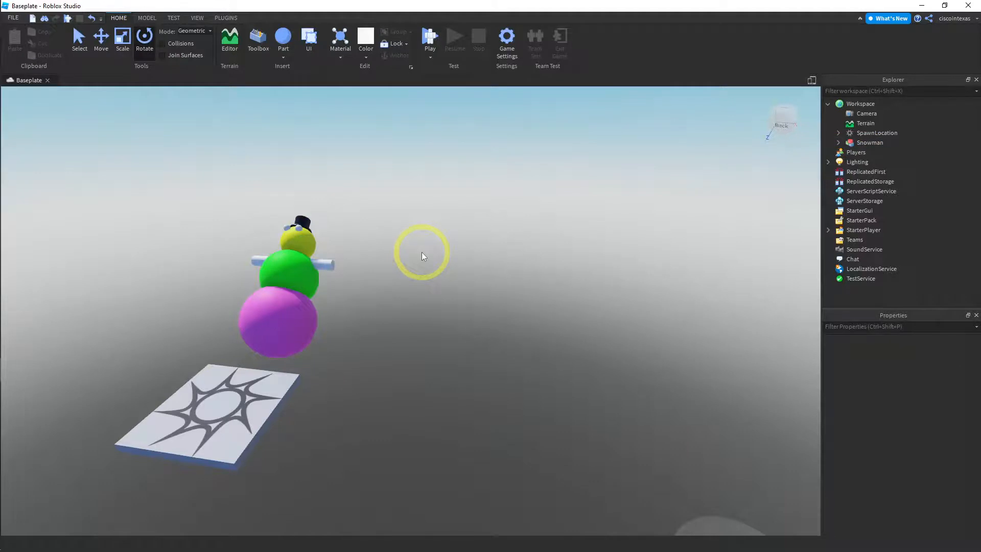
Select the tilted snowman with the Move tool, turn on Collisions and duplicate the model
click(101, 38)
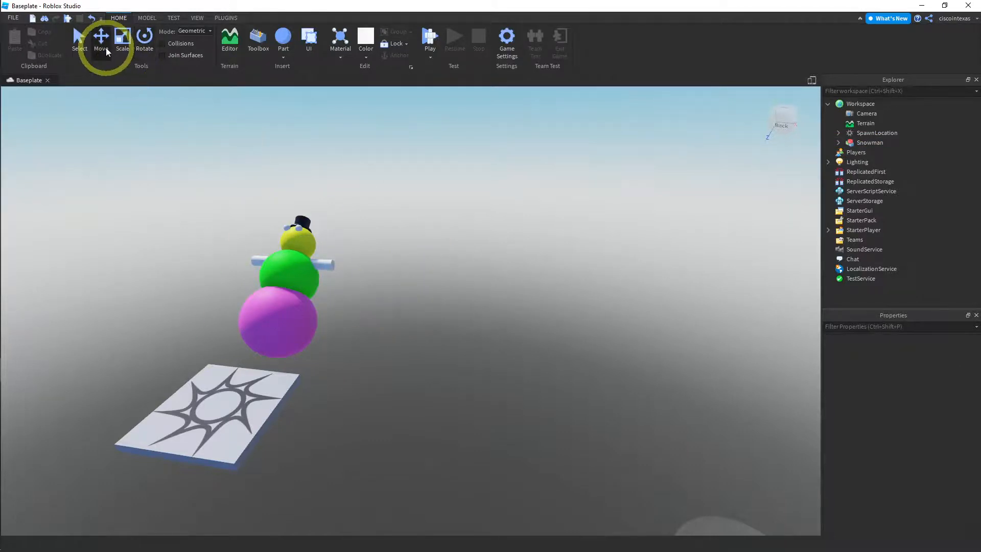
click(285, 305)
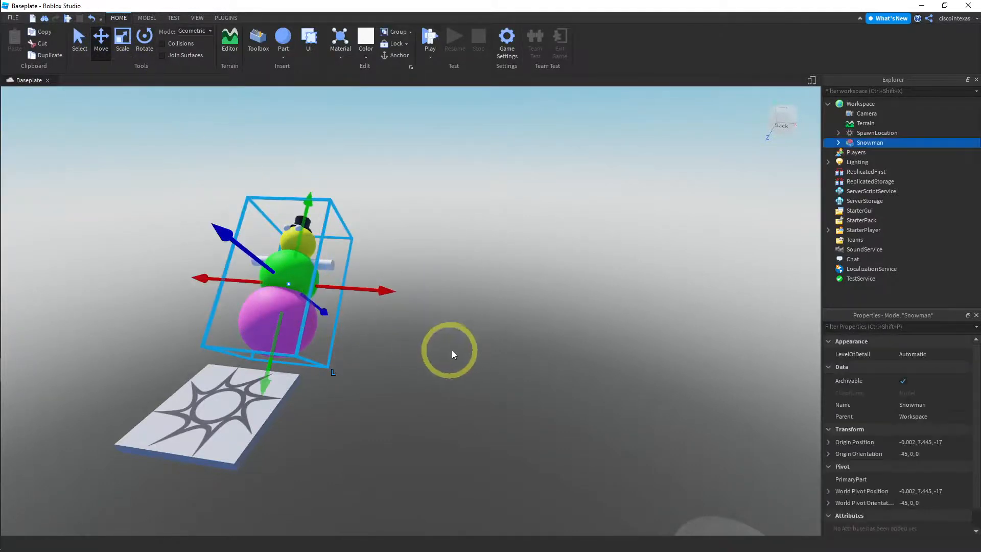
key(a)
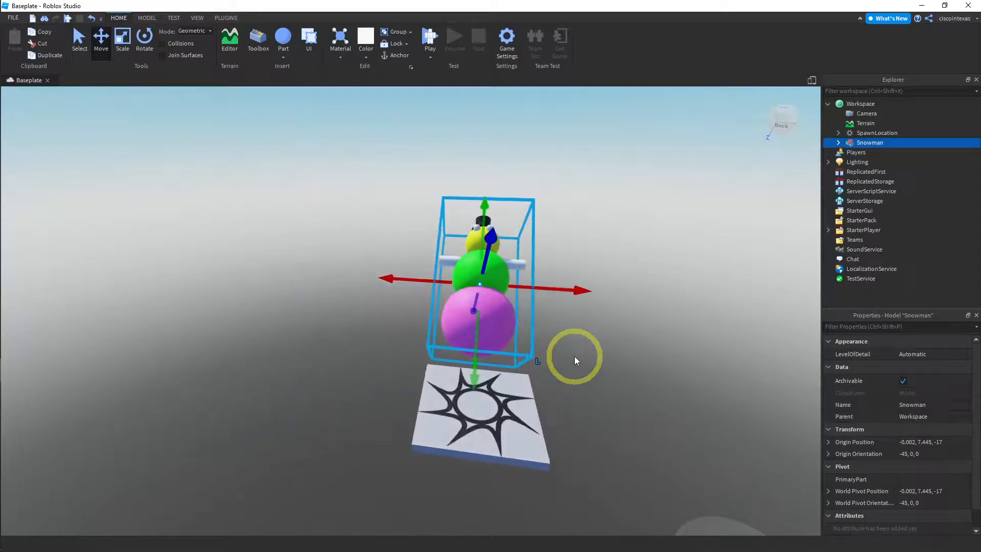
right_drag(587, 361, 656, 272)
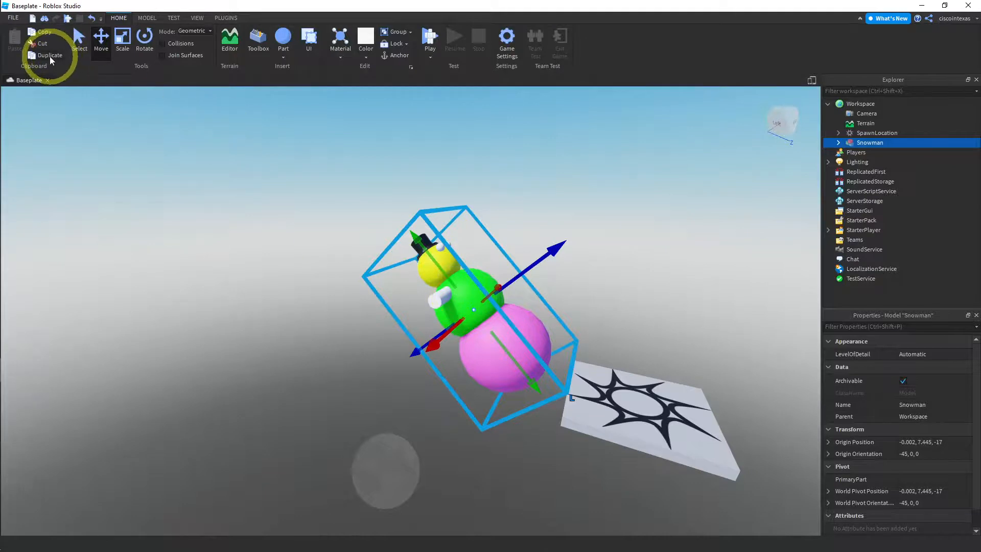
click(163, 45)
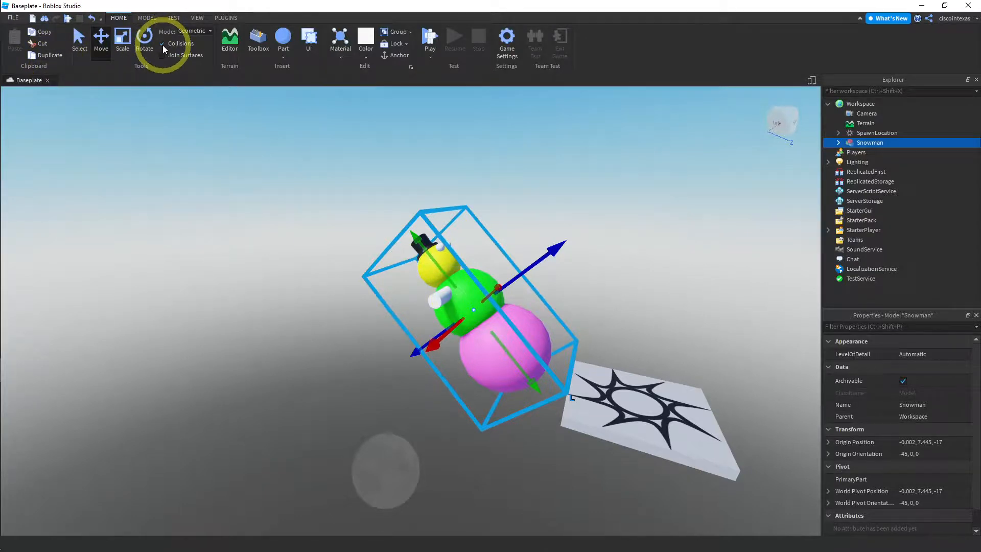
click(50, 55)
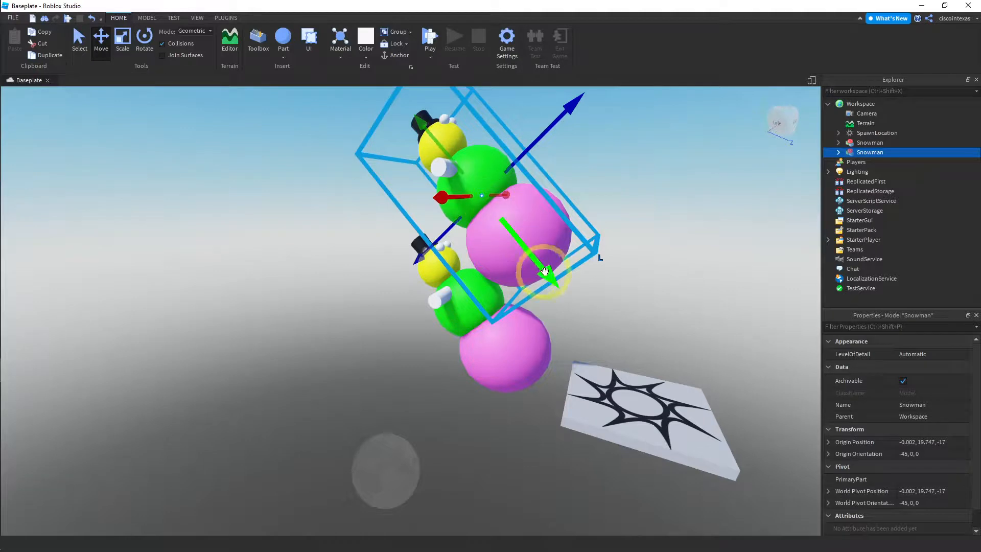
Move the duplicate snowman along its local Y and Z axes to an origin of about (0, 24.4, -28.4), just above the original's hat
drag(550, 276, 471, 208)
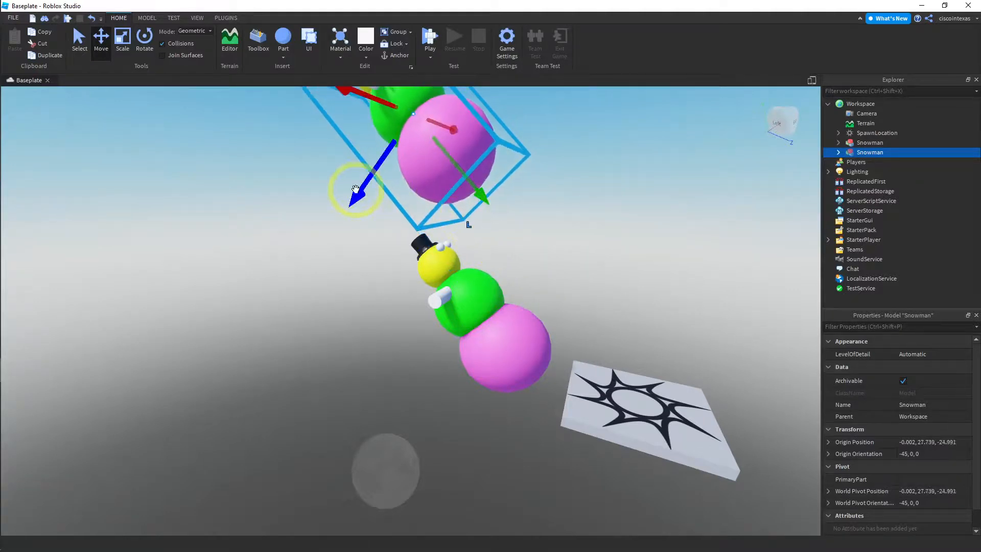
drag(350, 191, 302, 225)
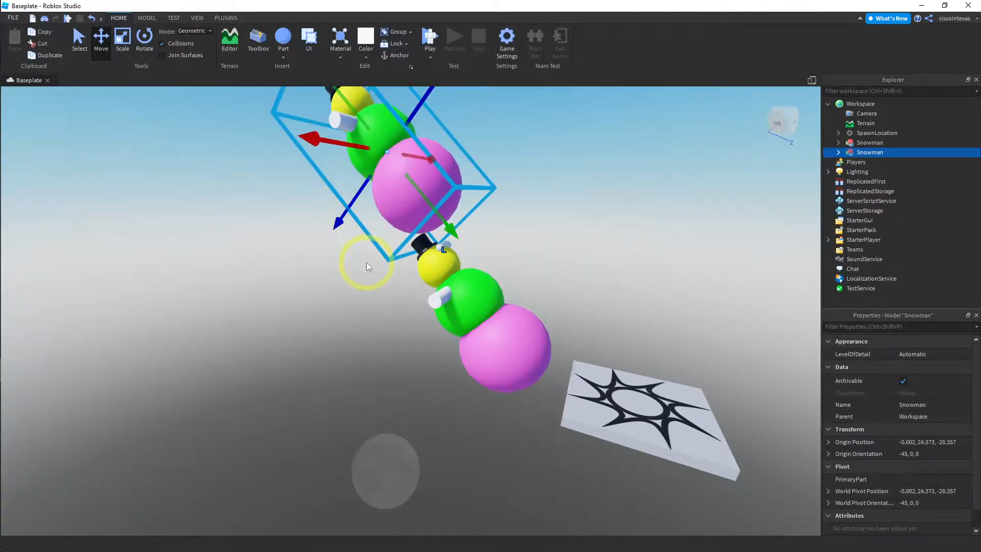
scroll(367, 262, down, 3)
scroll(495, 224, up, 3)
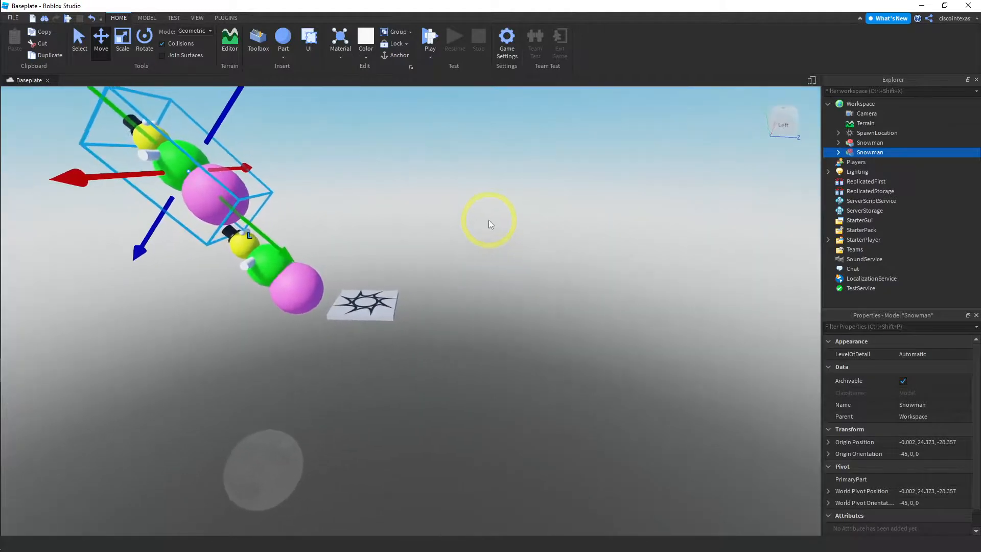
Move the duplicate snowman along its local Y and Z axes to an origin of about (0, 15.5, -34.5), just past the original's hat
key(a)
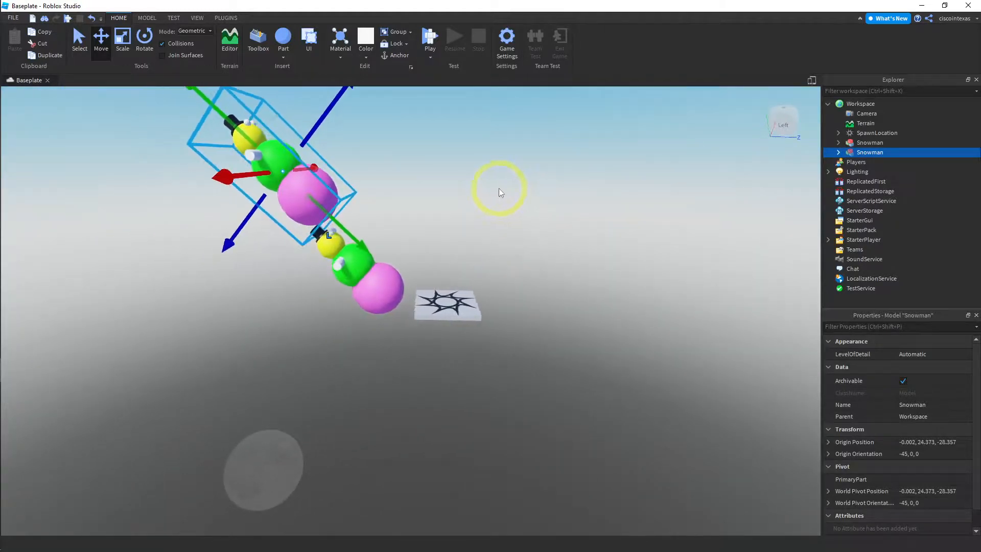
key(e)
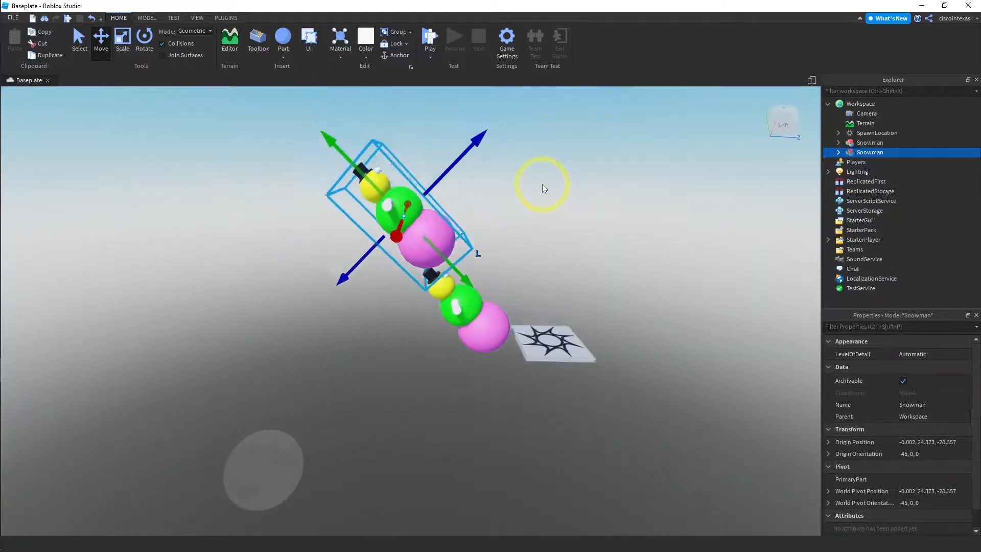
drag(468, 304, 449, 294)
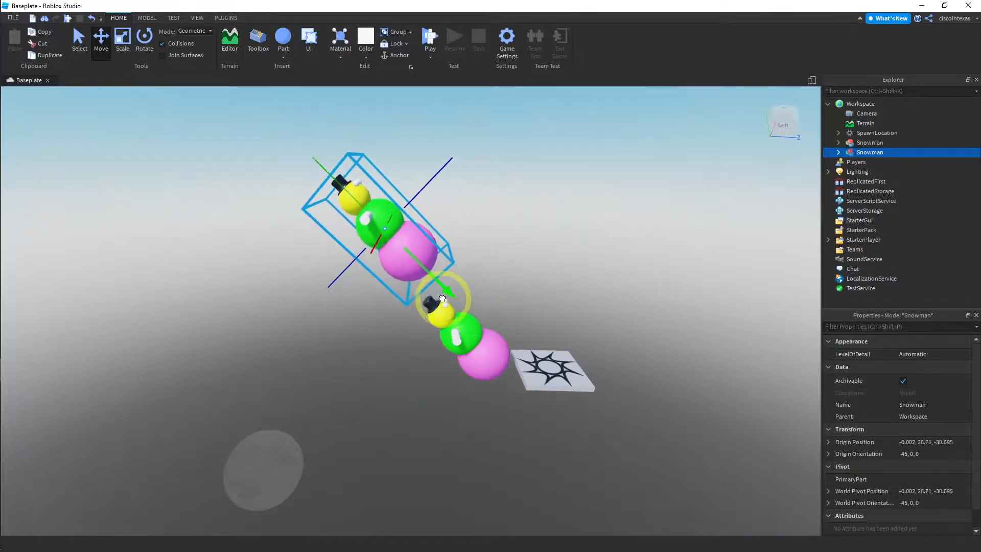
drag(459, 153, 413, 227)
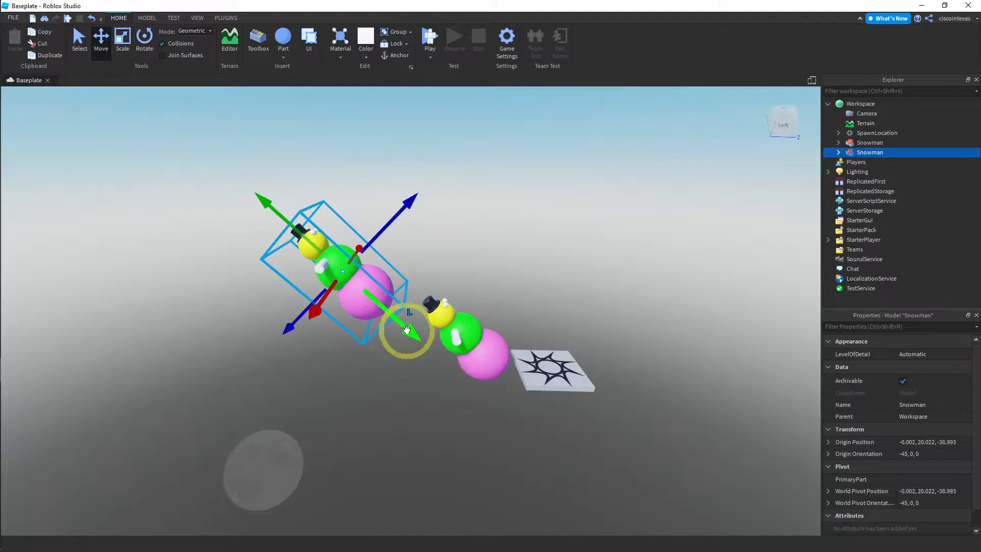
drag(405, 328, 427, 353)
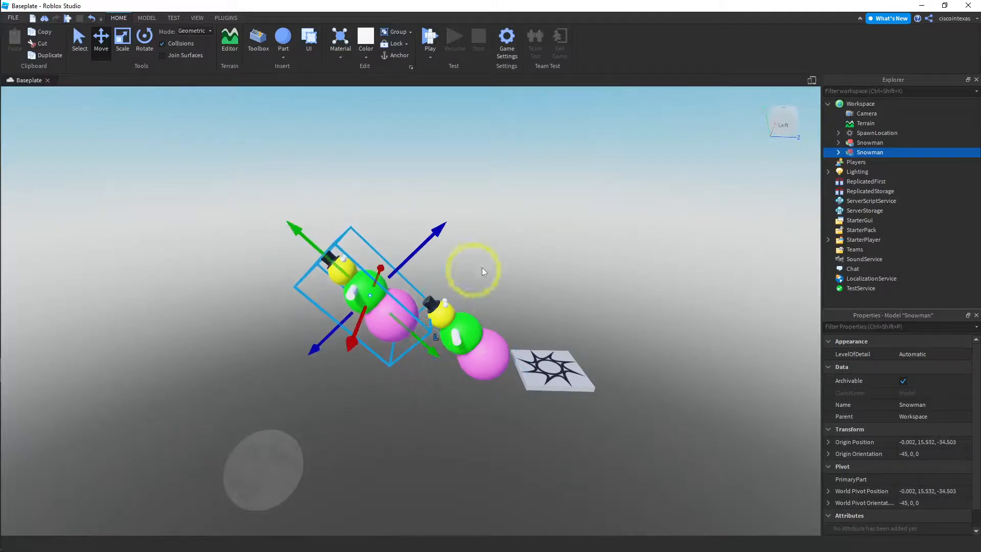
Duplicate the second snowman, place the copy beyond its hat as the third in a rising row, and deselect it
click(49, 56)
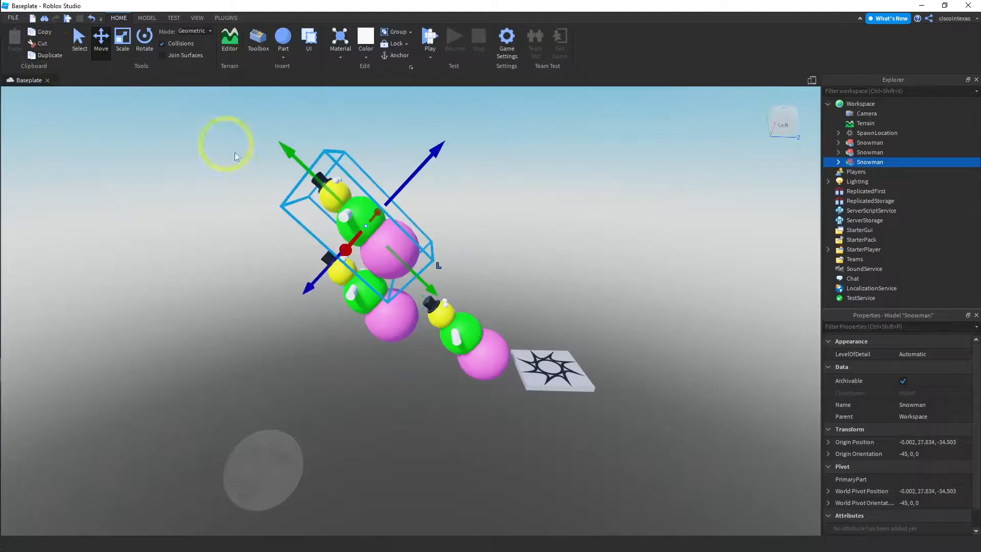
drag(431, 284, 360, 210)
drag(329, 101, 269, 182)
drag(136, 148, 175, 183)
click(427, 232)
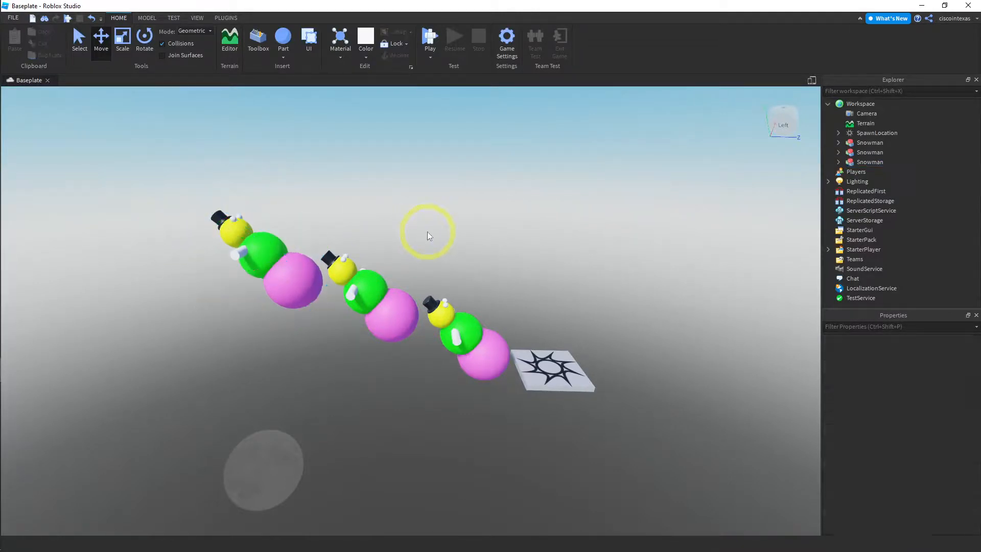
Examine the row of three tilted snowmen from the side, the back and above
right_drag(445, 231, 445, 225)
key(a)
right_drag(414, 193, 417, 190)
key(a)
right_drag(434, 157, 433, 158)
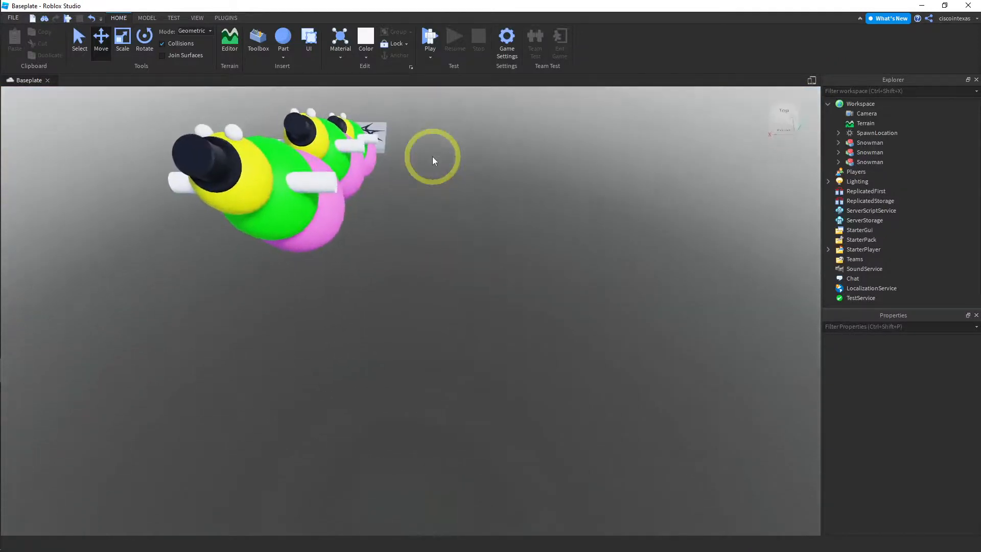
key(a)
key(e)
key(a)
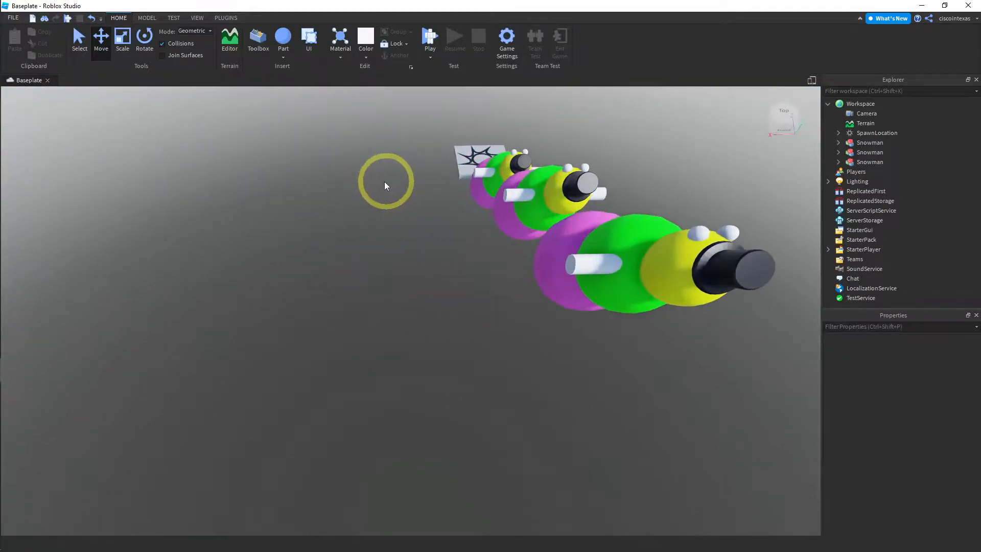
right_drag(384, 182, 383, 182)
key(a)
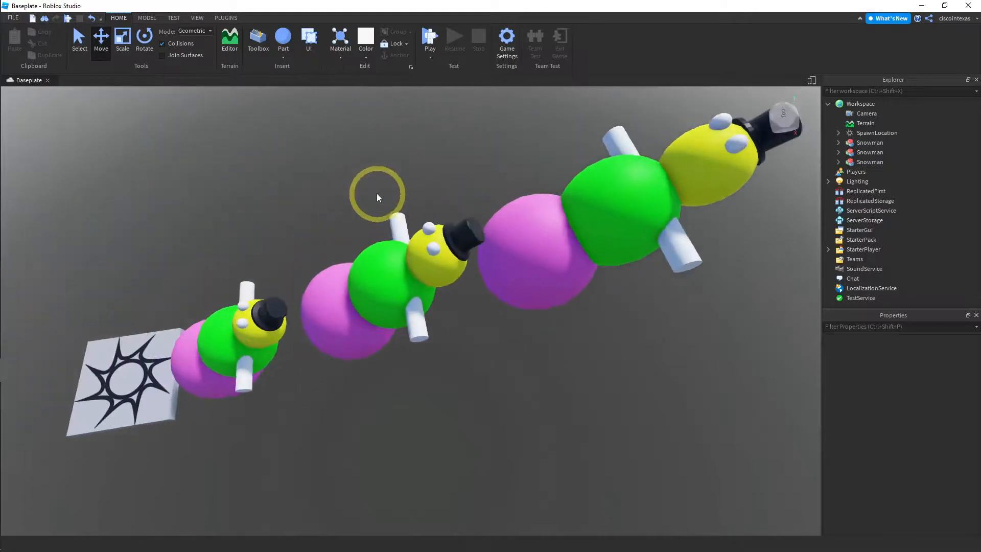
Playtest the course by jumping the character along the first snowman, look at the row from several angles, and end the test
click(429, 42)
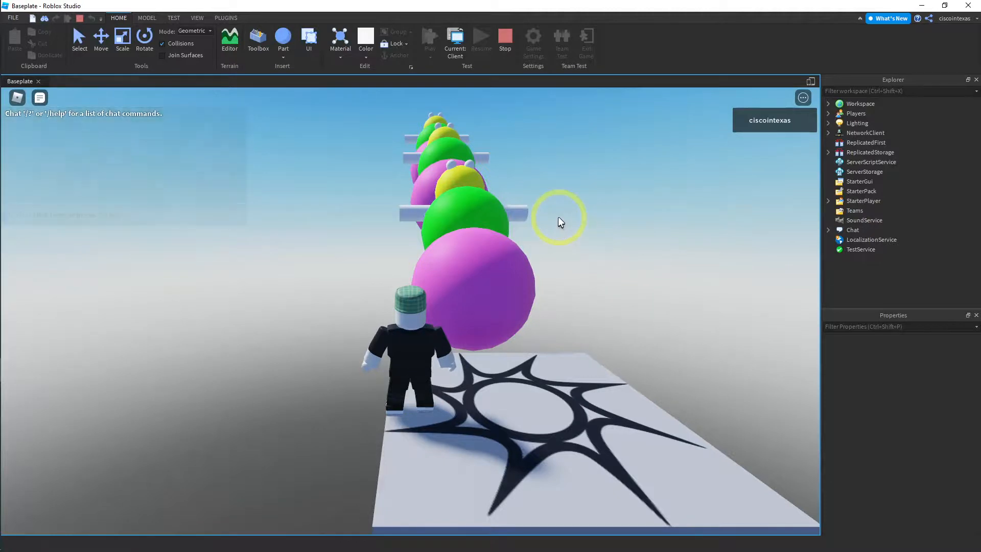
key(w)
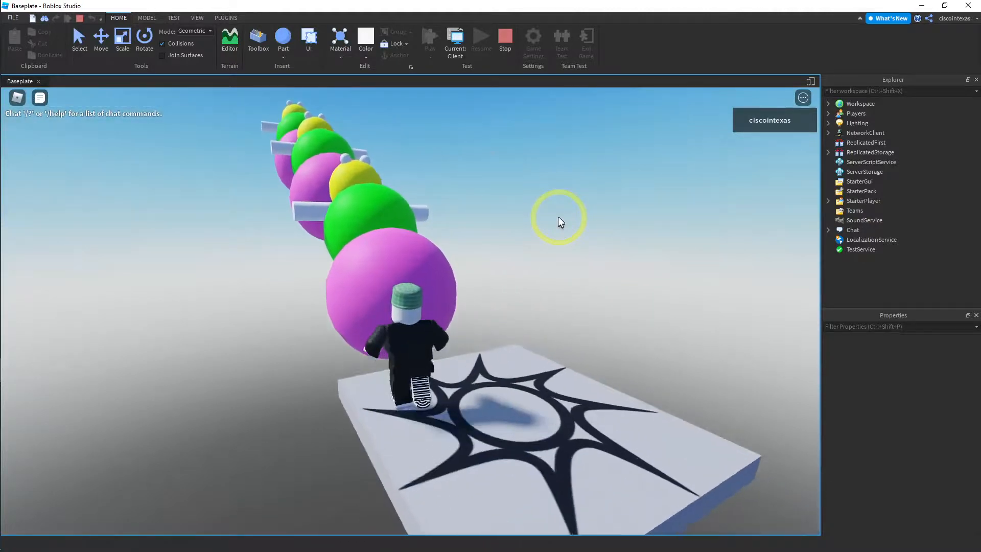
key(space)
key(w)
key(space)
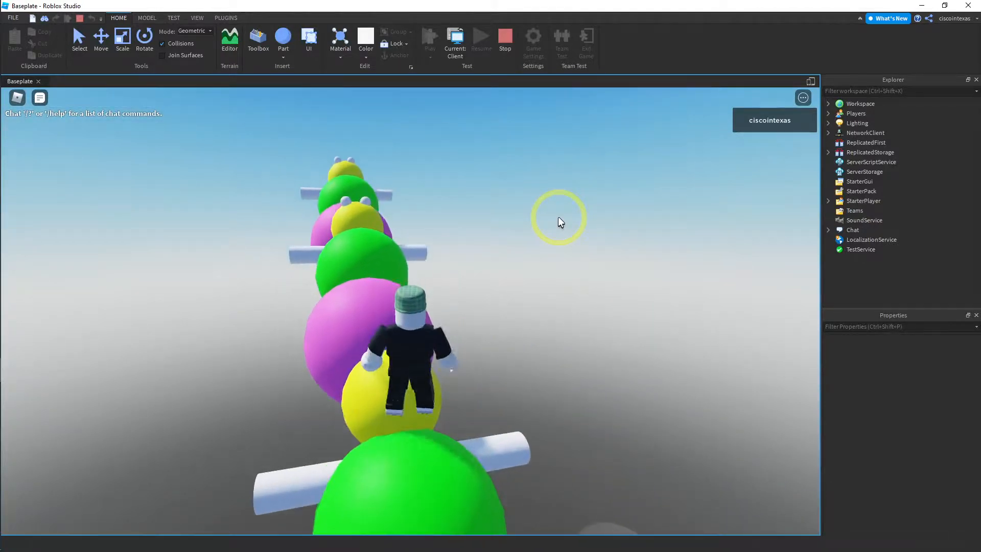
key(Left)
key(Right)
key(Right)
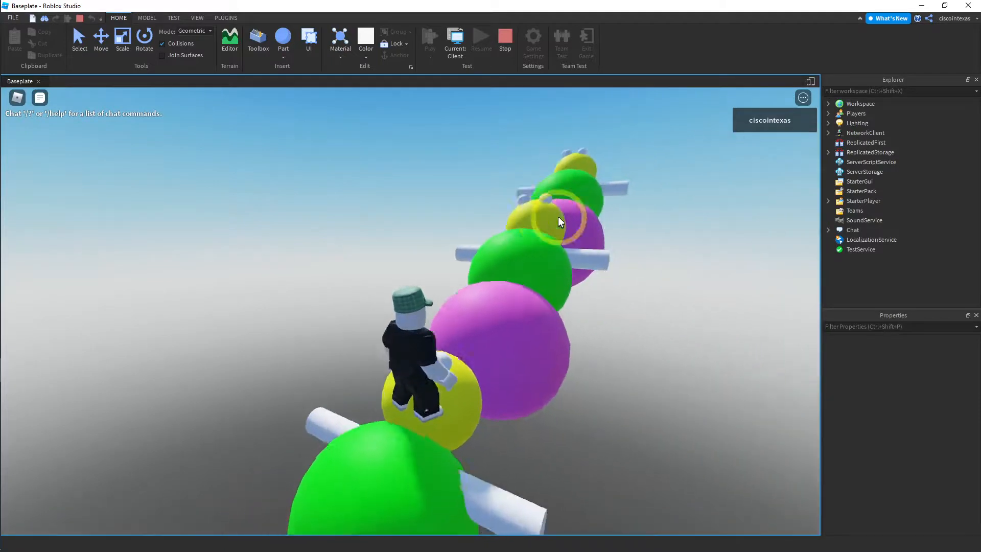
click(508, 40)
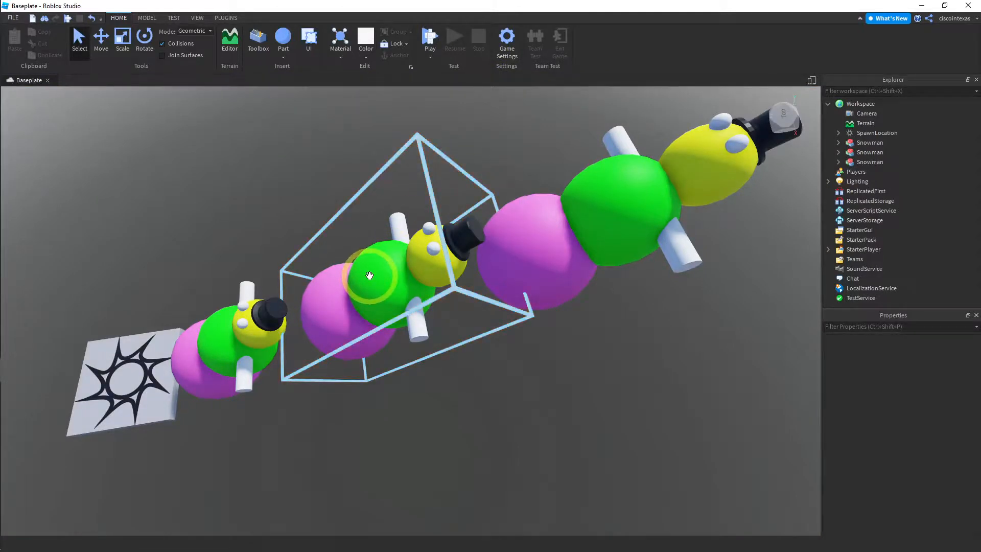
Delete the two duplicate snowmen, keeping only the original beside the spawn pad
click(533, 236)
key(Delete)
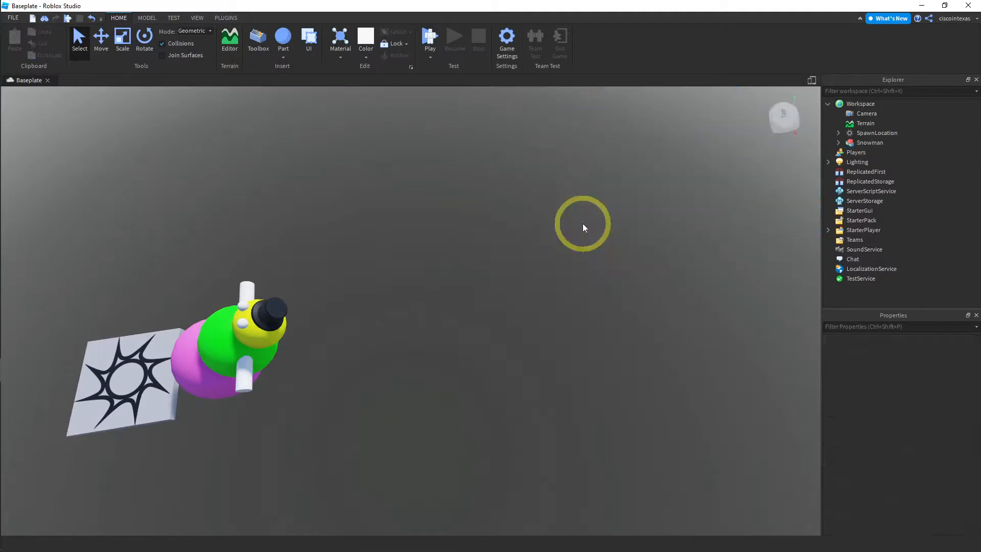
Anchor the Top Hat (lowpoly) part inside the remaining Snowman model
click(211, 352)
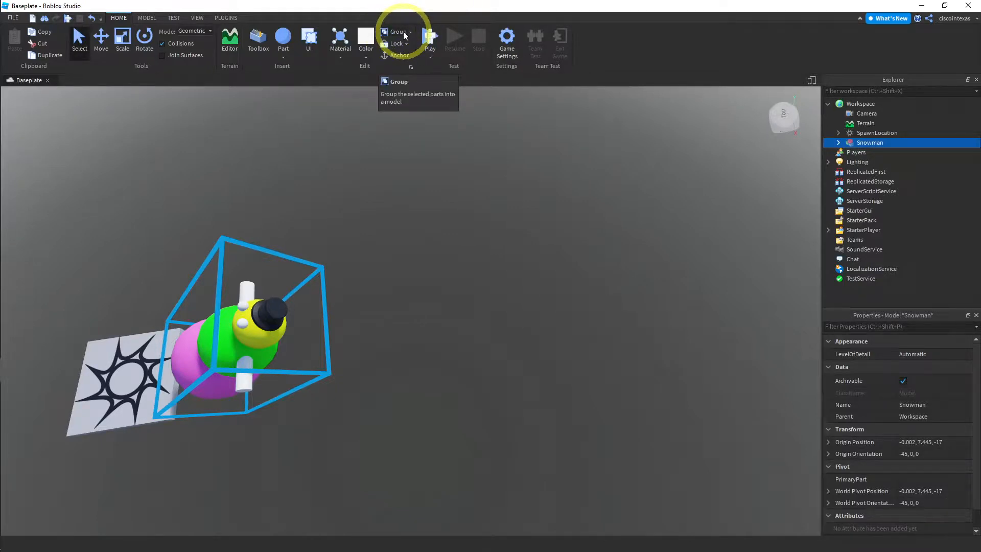
click(838, 144)
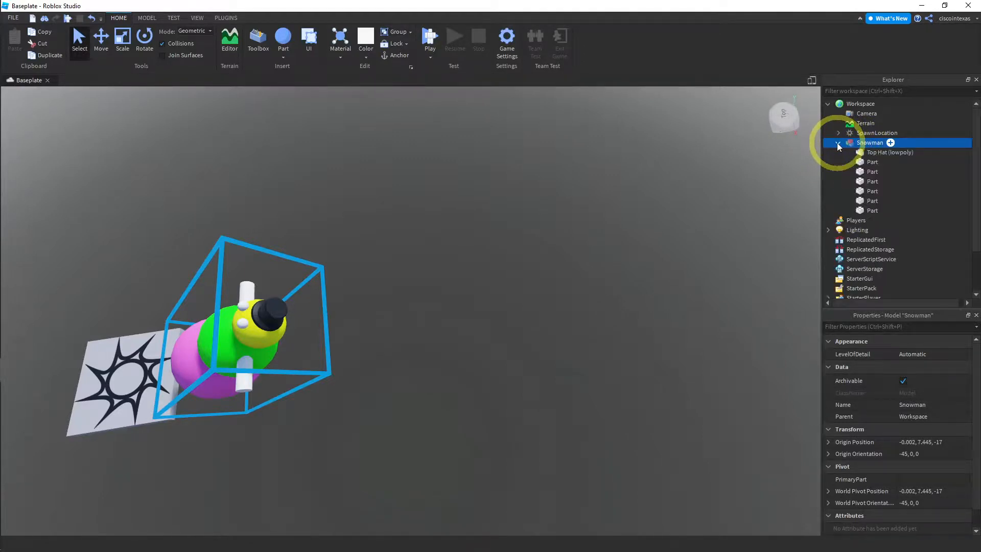
click(873, 153)
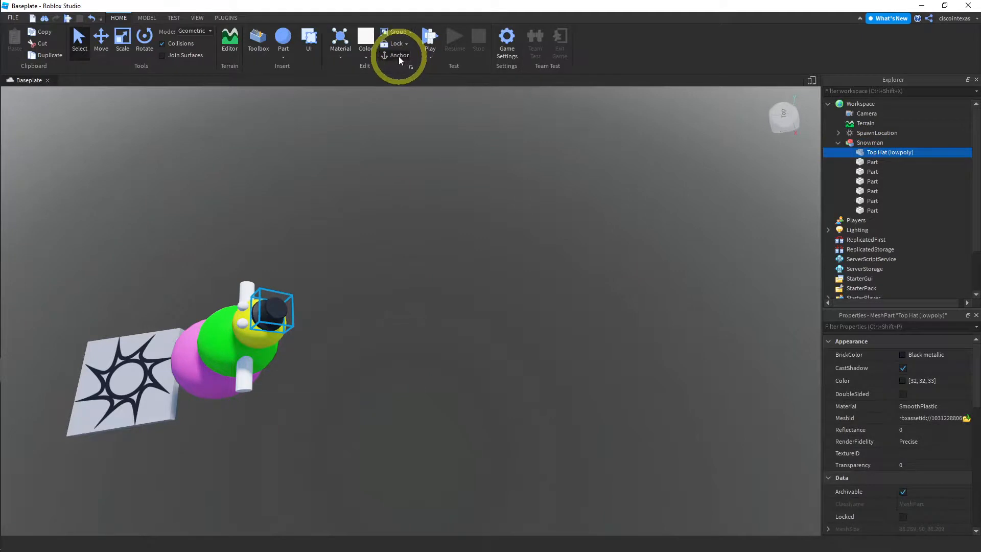
Playtest the place to check the snowman's top hat from the spawn pad, and end the test
click(430, 37)
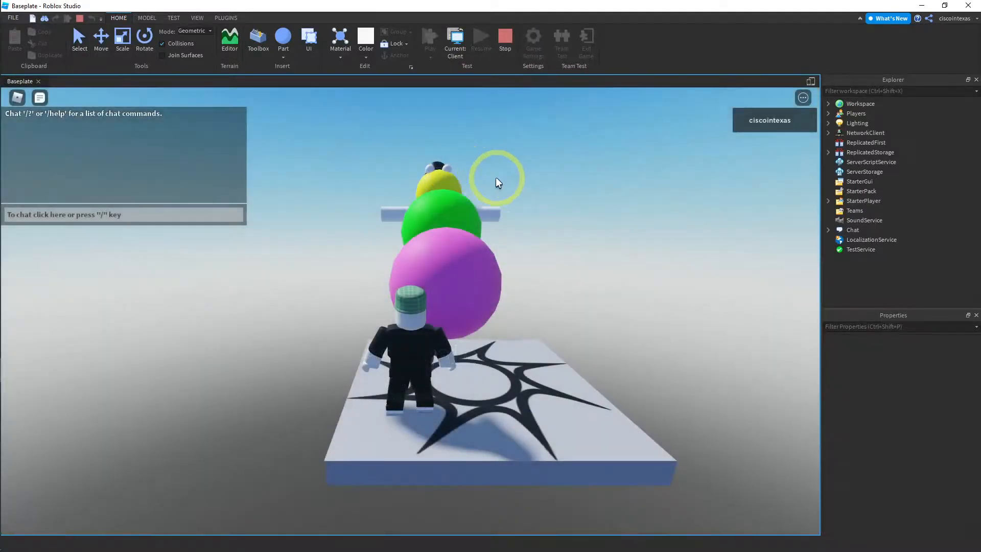
right_drag(484, 175, 440, 183)
key(d)
key(a)
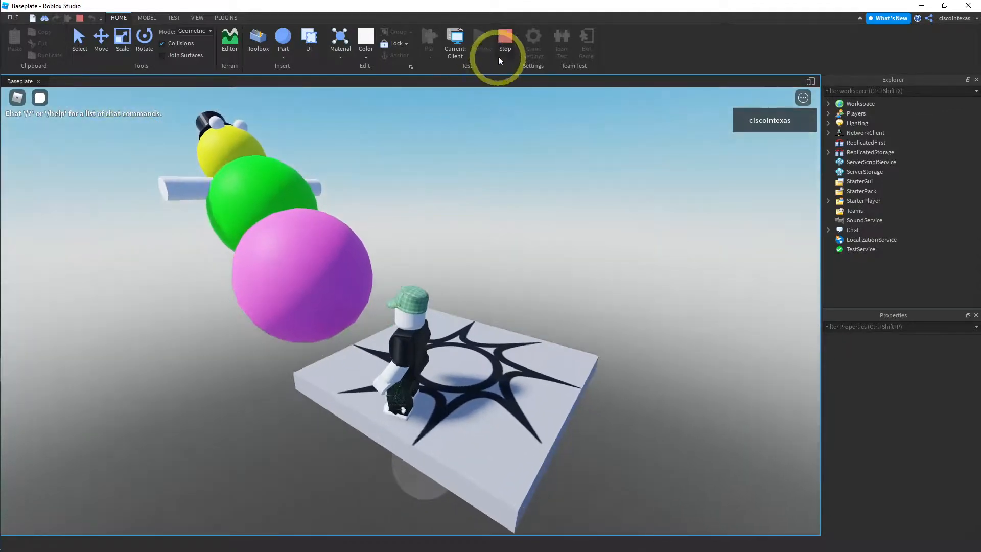
click(498, 39)
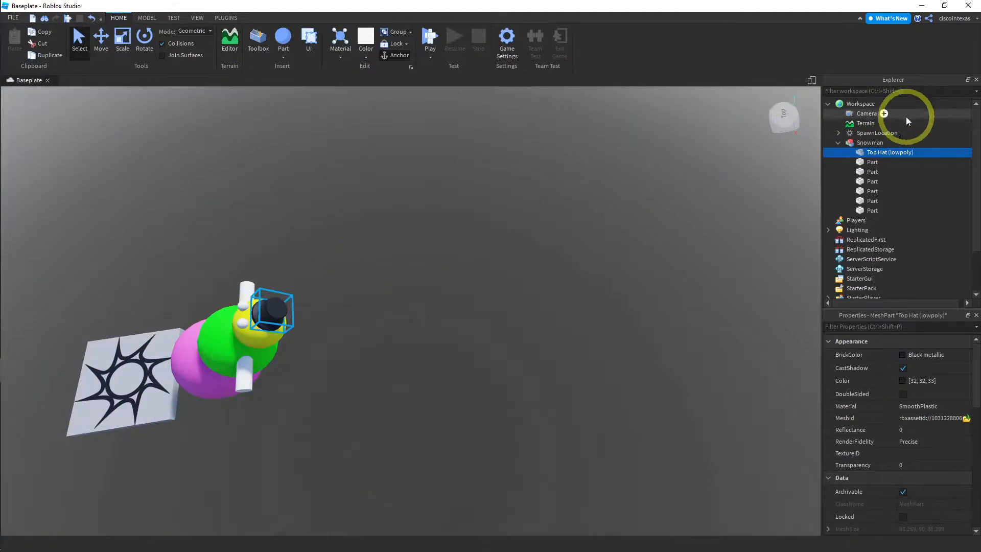
Duplicate the whole Snowman model and move the copy past the original's hat, to an origin of about (0, 12.5, -32.1)
click(838, 143)
click(849, 143)
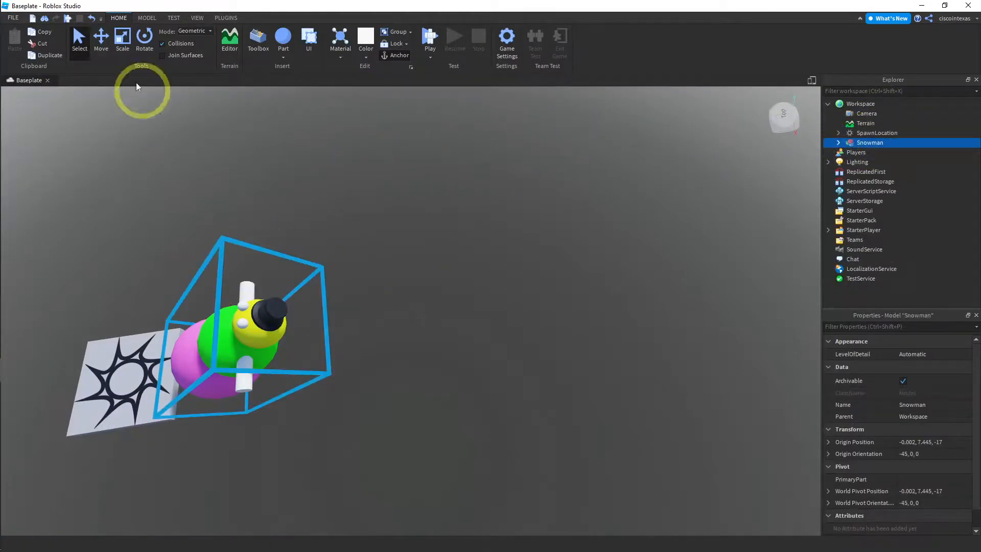
click(51, 56)
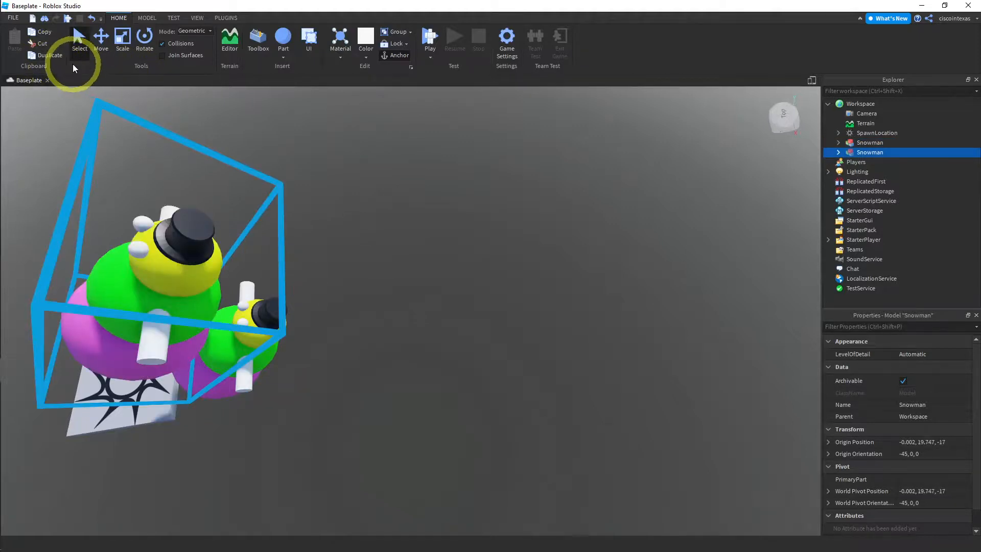
click(101, 38)
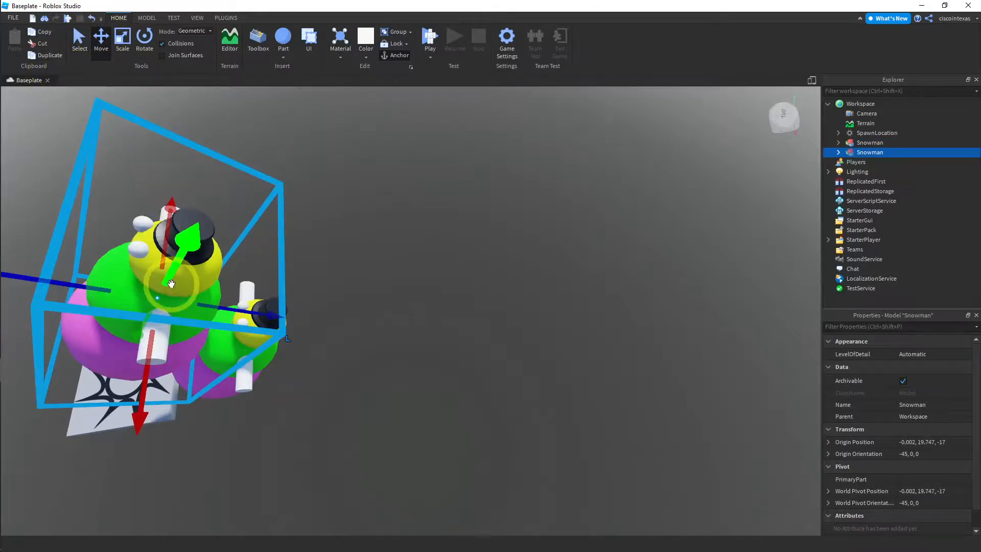
drag(176, 274, 424, 252)
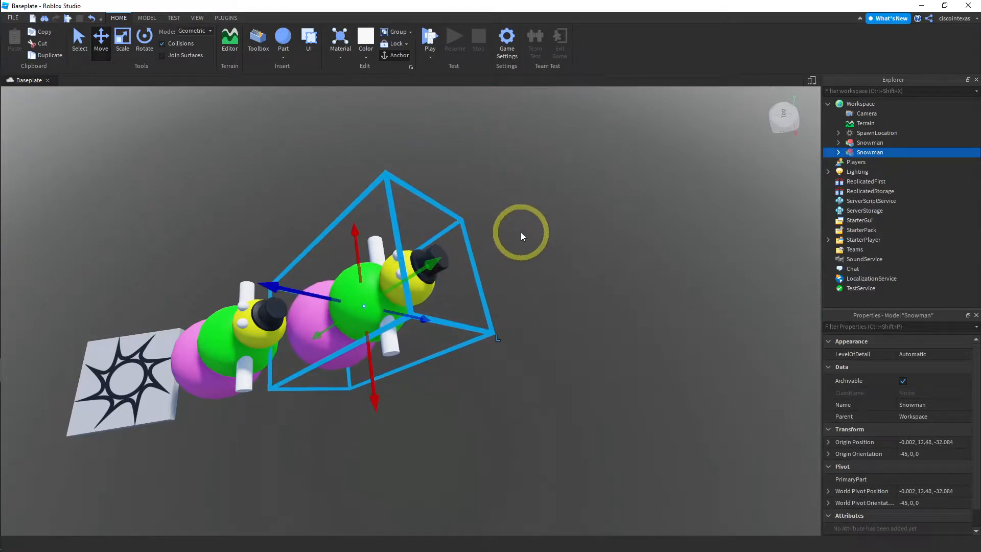
Duplicate the second snowman and move the copy past its hat along the rising row, to an origin of about (0, 18.1, -49.4)
click(47, 55)
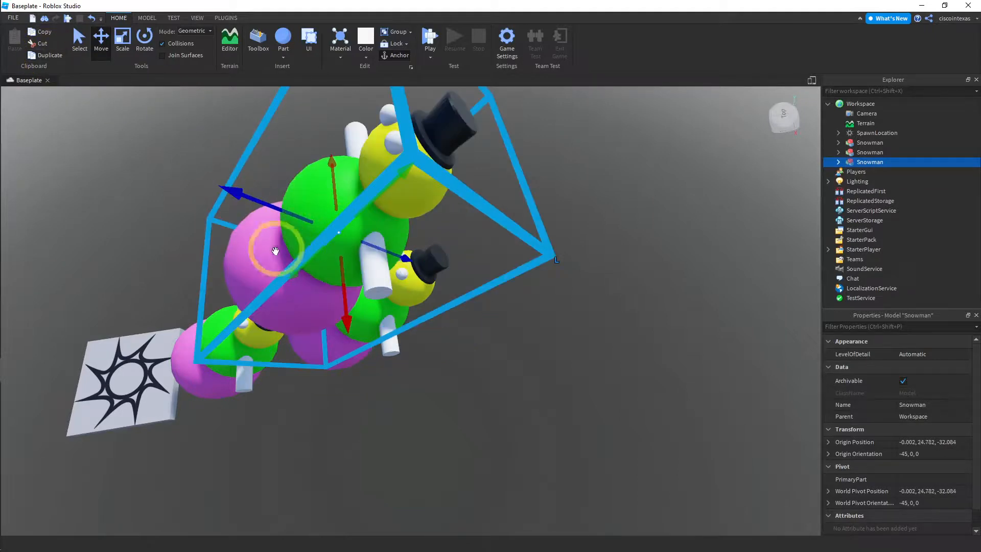
drag(275, 251, 633, 212)
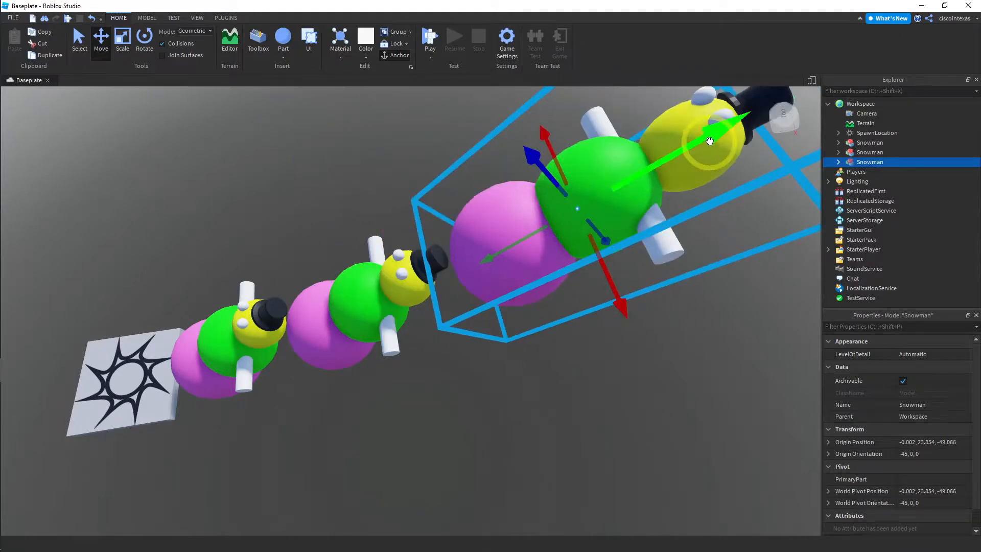
drag(709, 143, 703, 148)
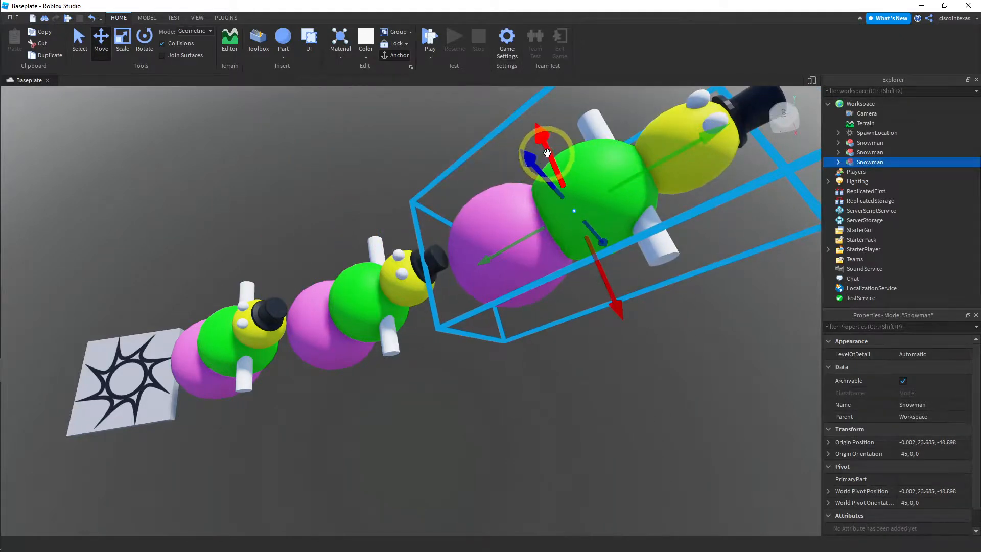
mouse_move(547, 152)
mouse_down()
mouse_move(562, 168)
mouse_move(554, 144)
mouse_up()
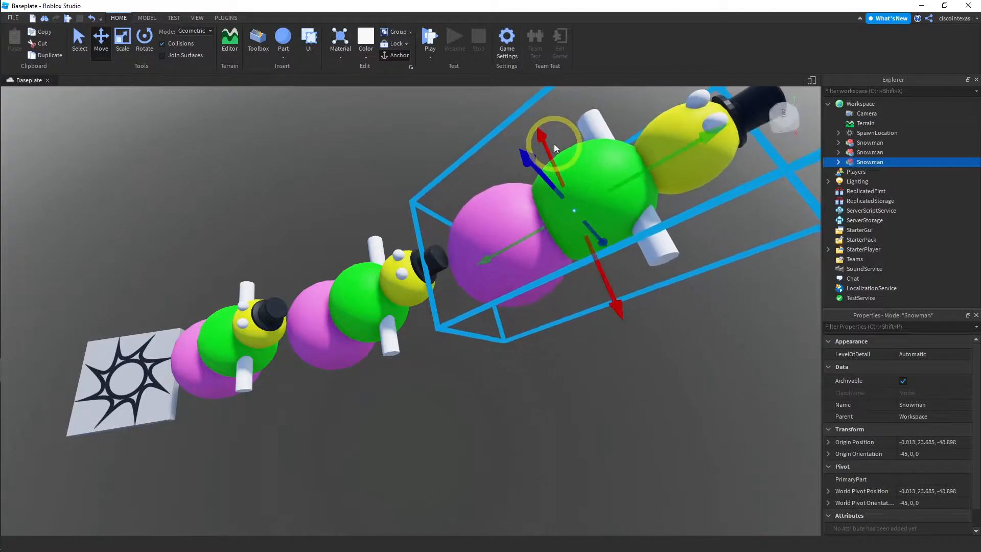
scroll(574, 183, down, 3)
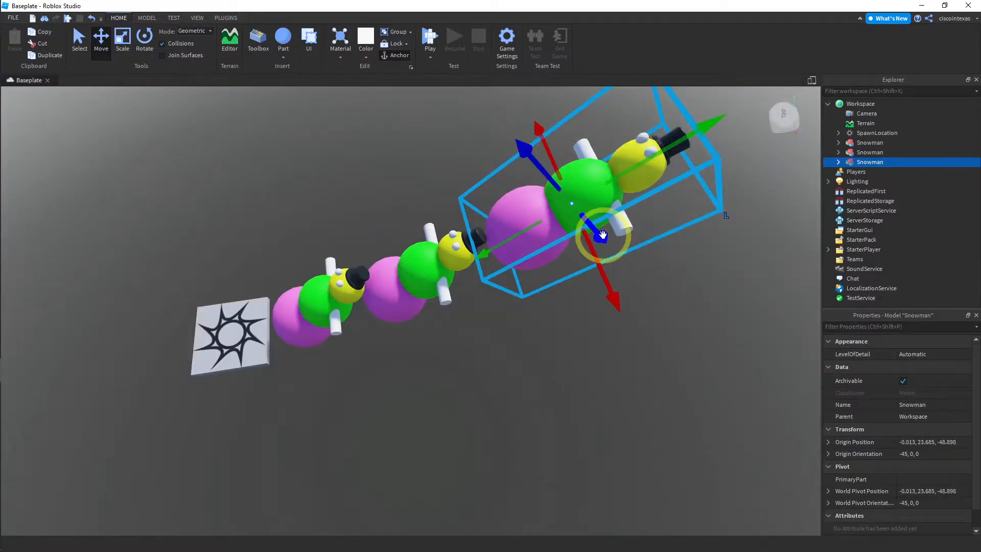
drag(603, 235, 617, 237)
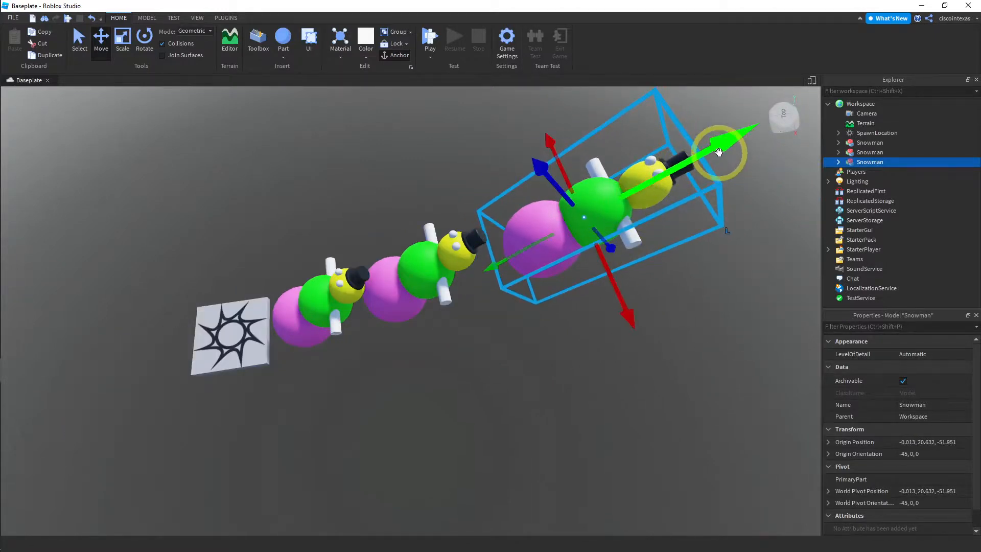
drag(719, 152, 652, 175)
right_drag(392, 200, 385, 151)
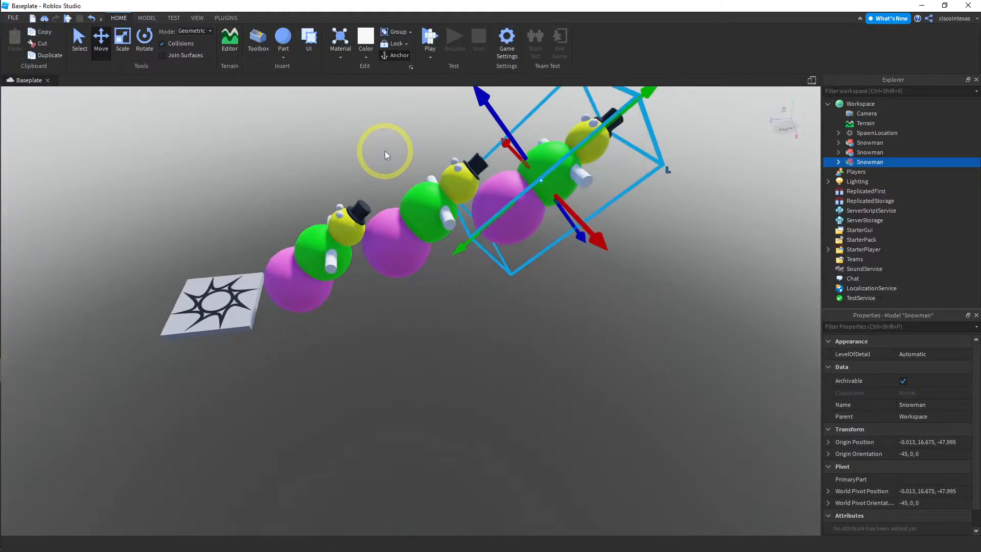
drag(459, 249, 466, 240)
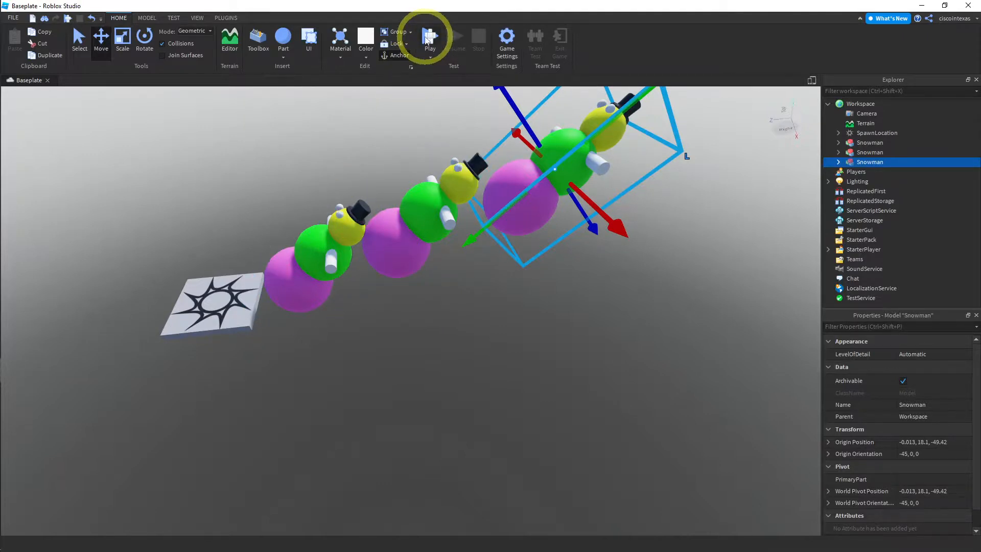
Playtest the place by climbing from the spawn pad across the three snowmen, view the whole row from the side, and end the test
click(428, 39)
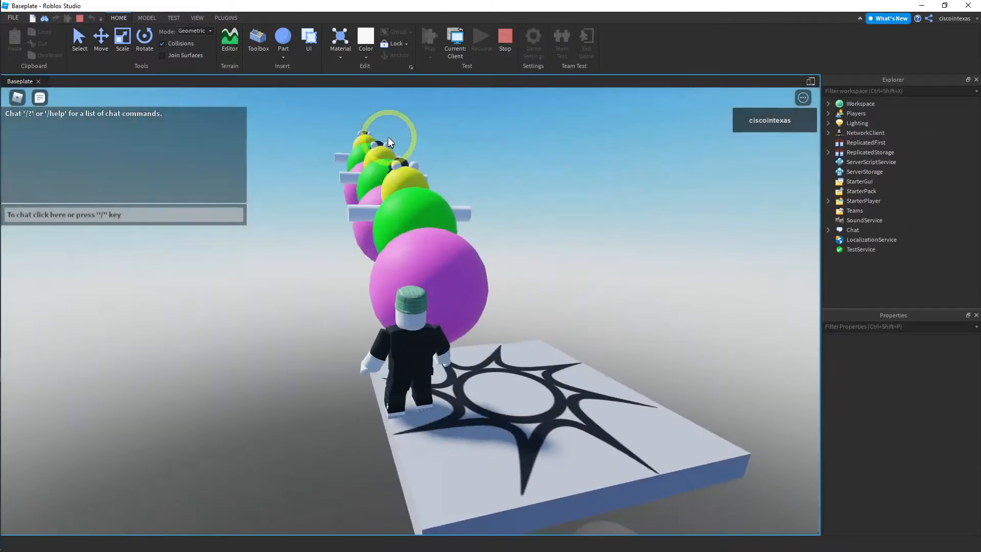
key(w)
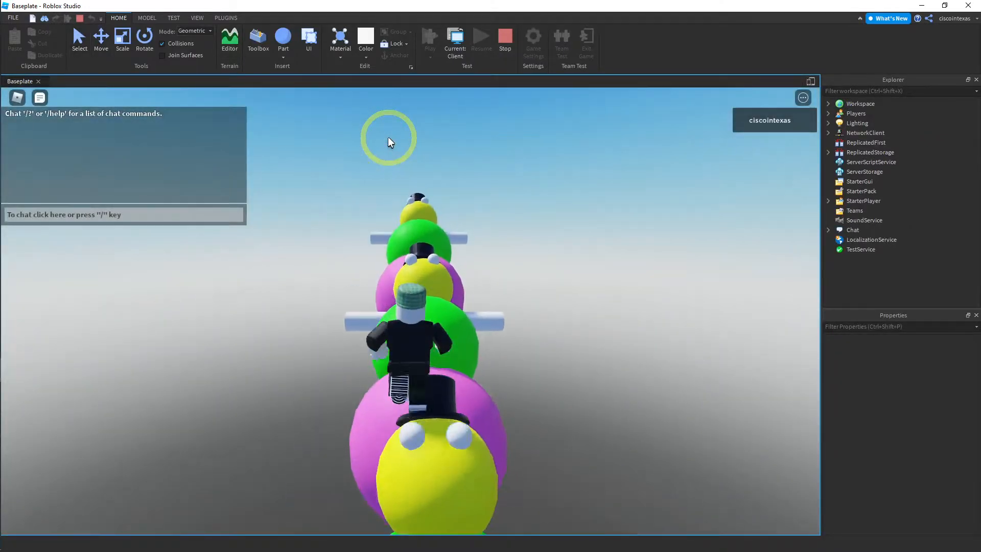
key(w)
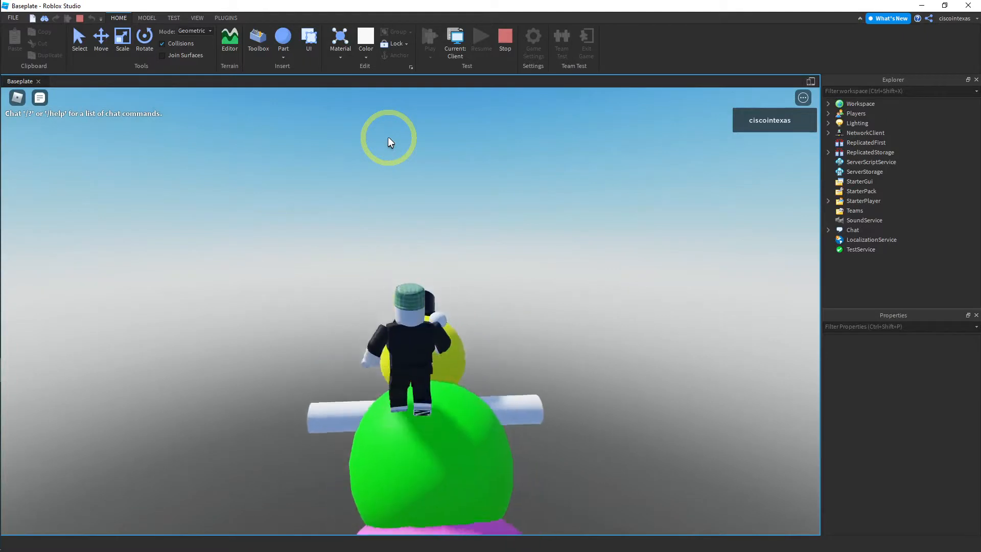
key(Right)
scroll(431, 282, down, 3)
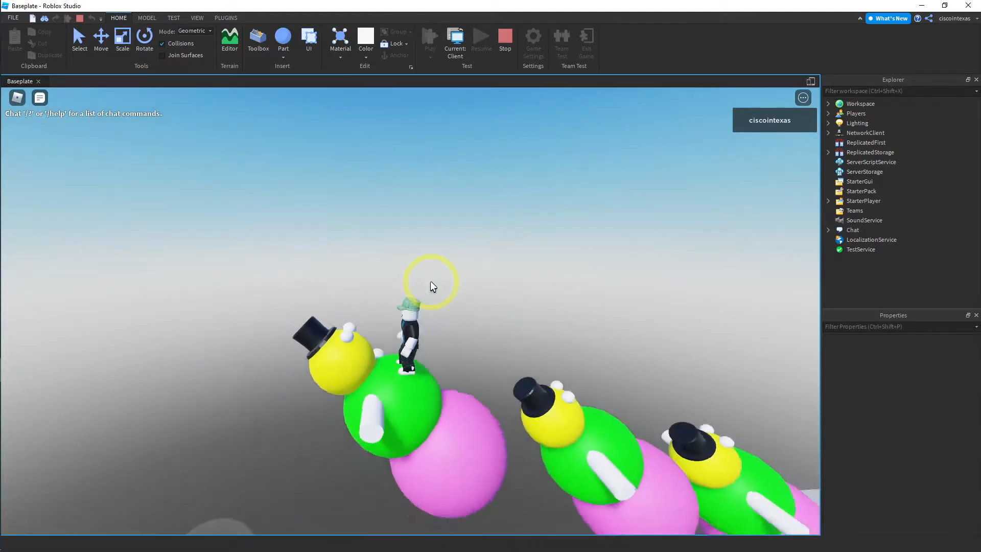
scroll(430, 282, down, 3)
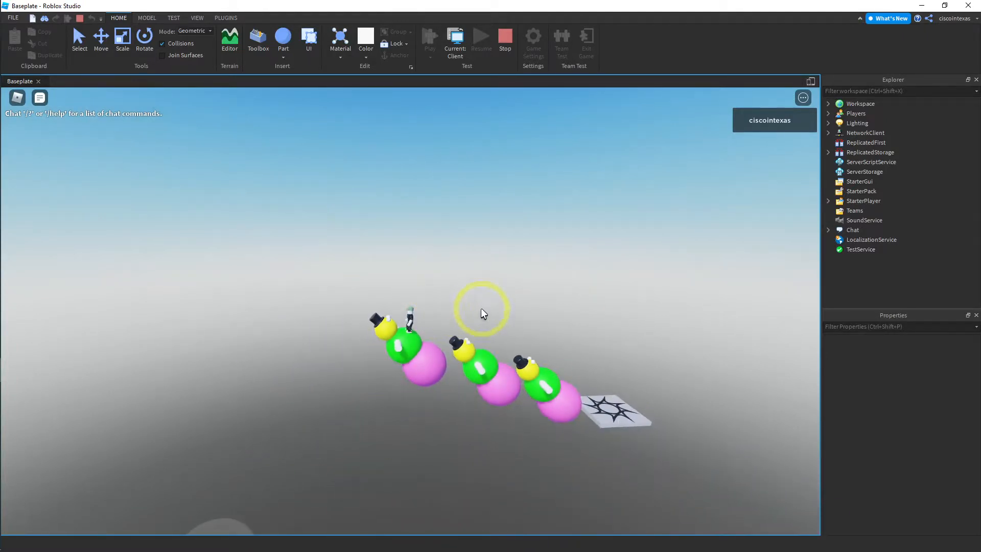
right_drag(481, 309, 462, 314)
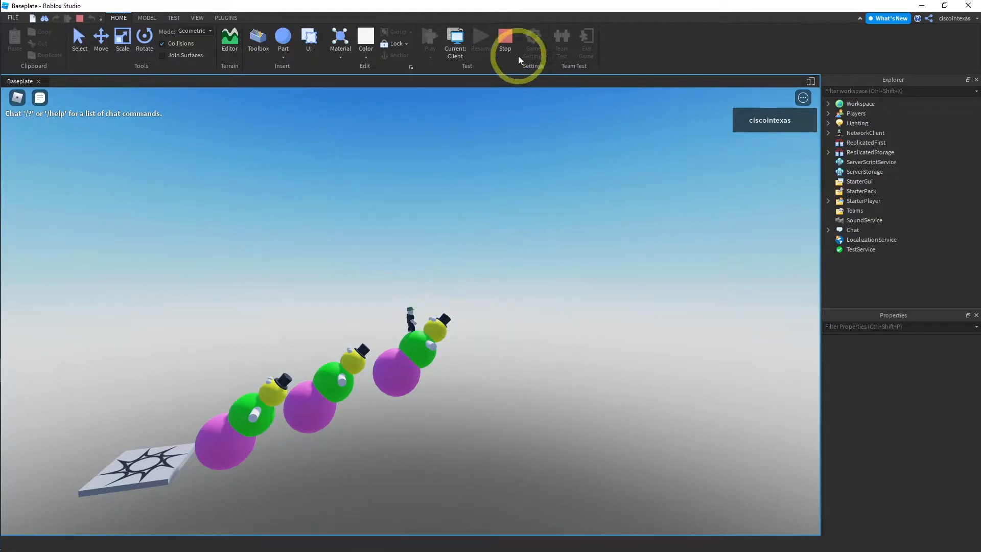
click(503, 35)
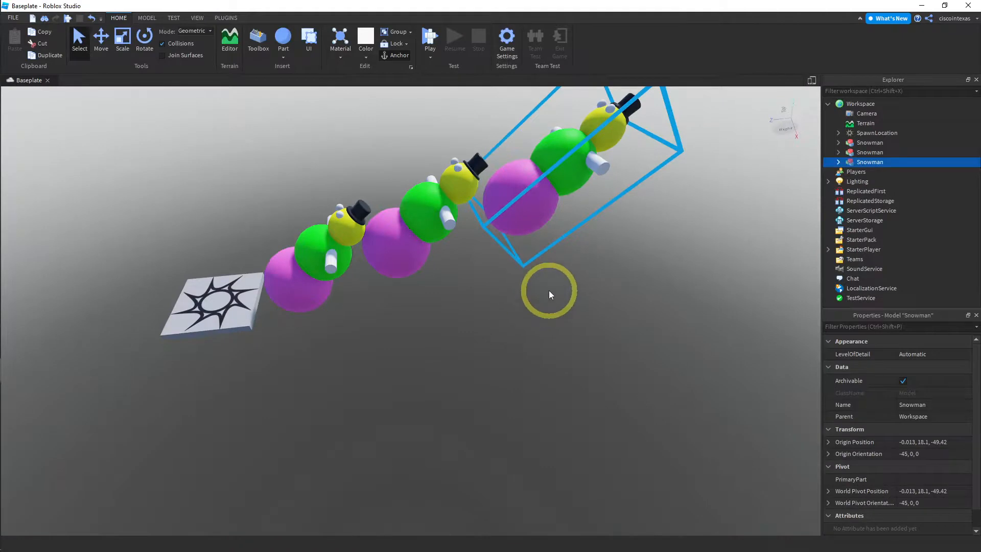
Save the third Snowman model to Roblox, overwriting the existing Snowman asset, and close the asset configuration
key(d)
key(e)
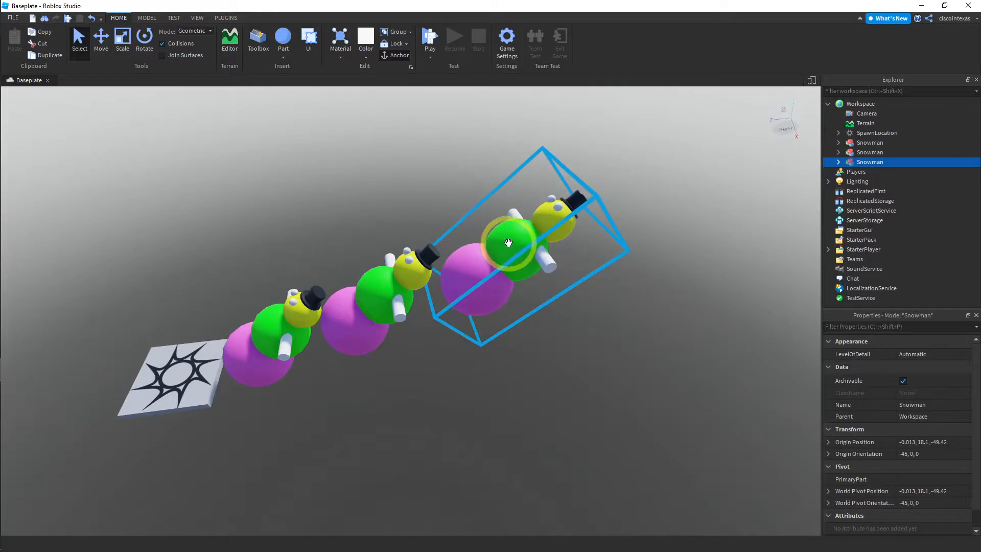
right_click(862, 162)
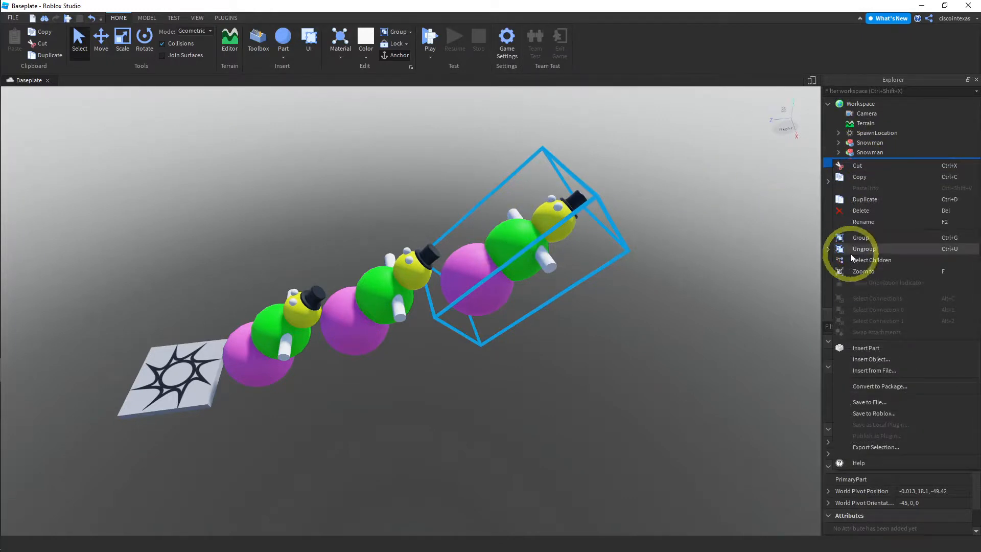
click(865, 414)
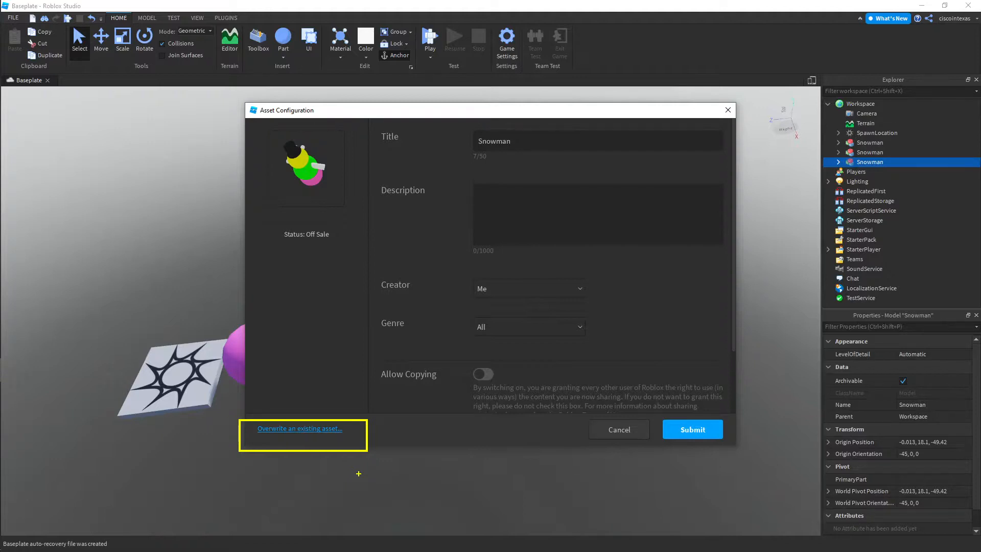
click(324, 428)
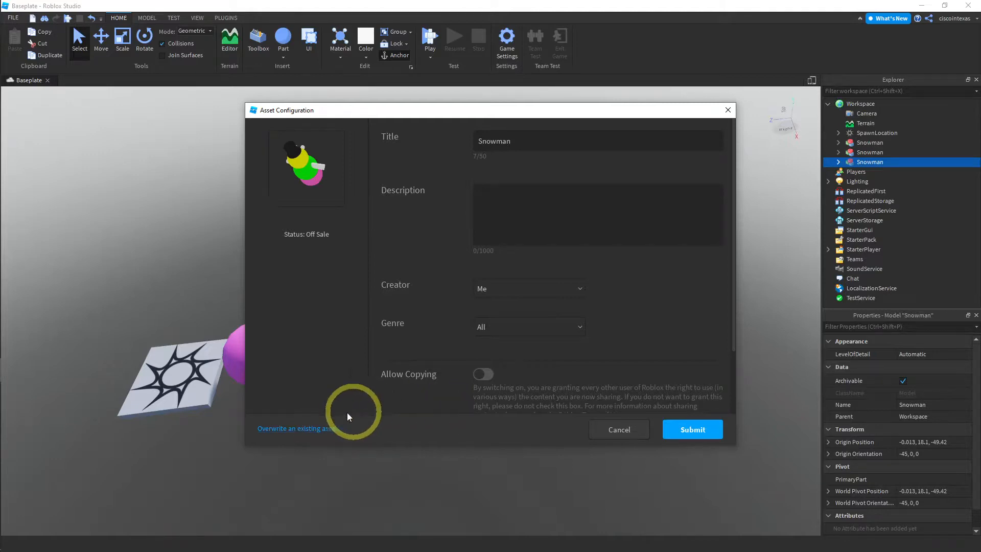
click(308, 429)
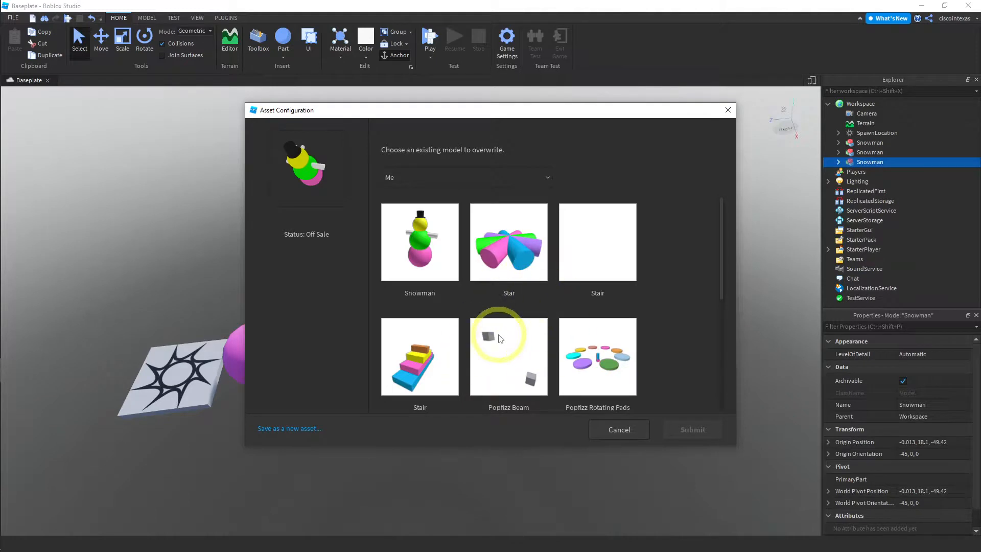
click(425, 247)
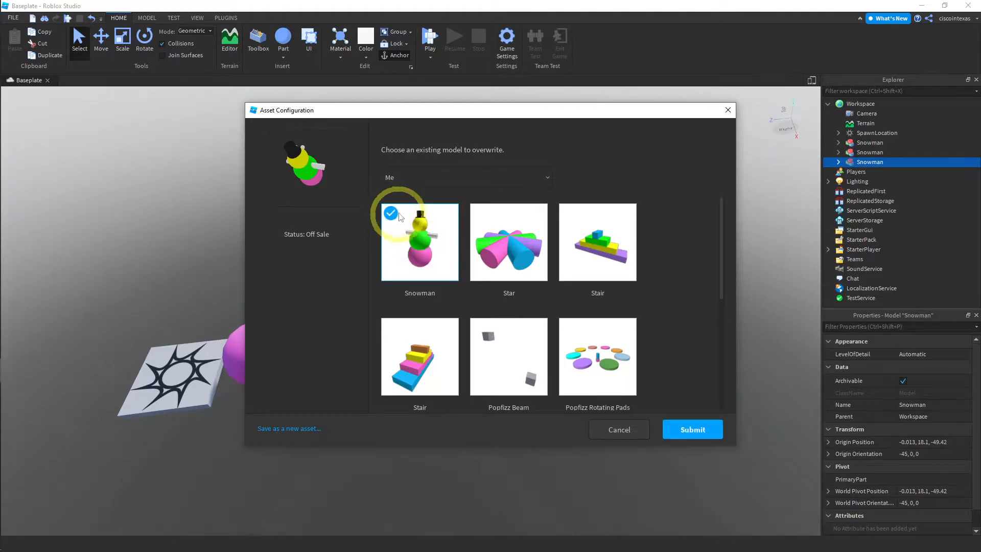
click(694, 429)
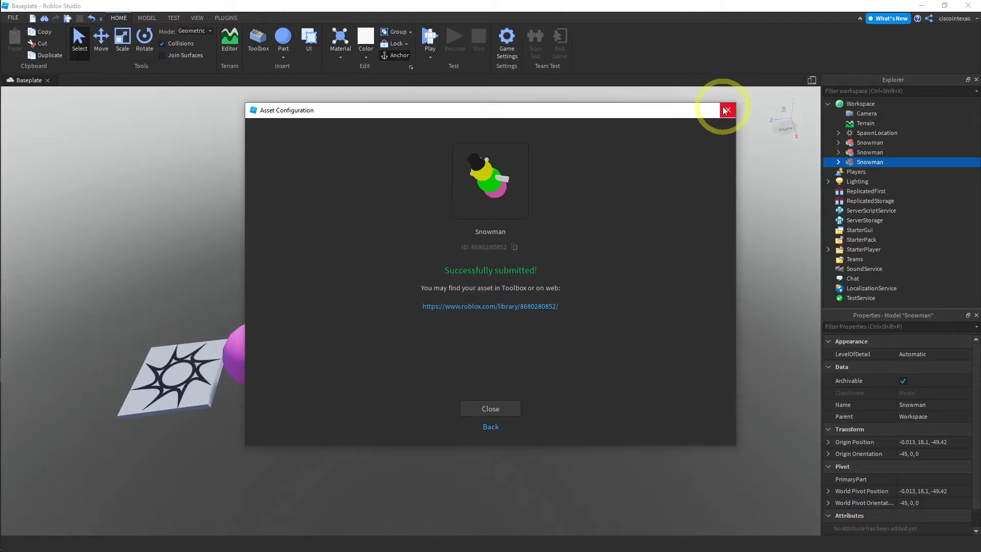
click(478, 409)
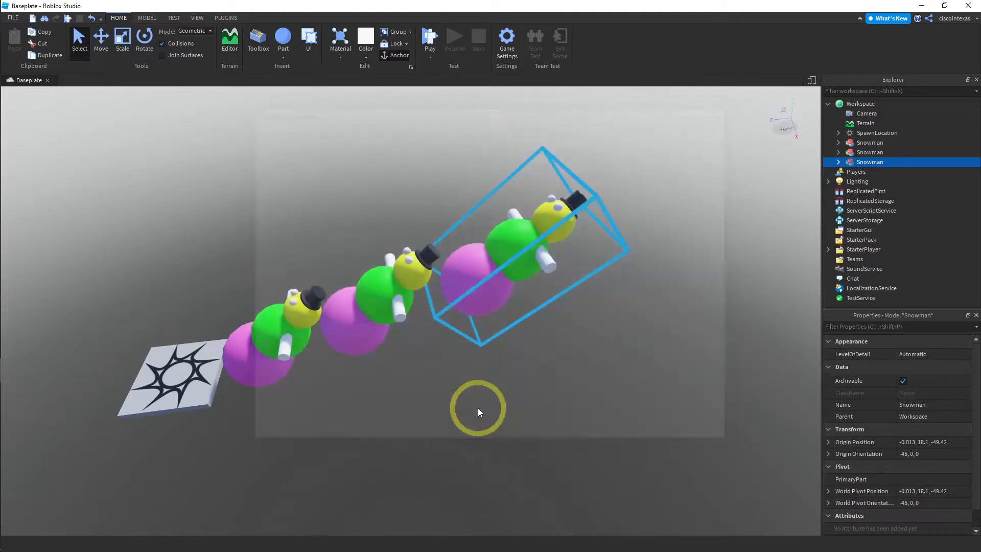